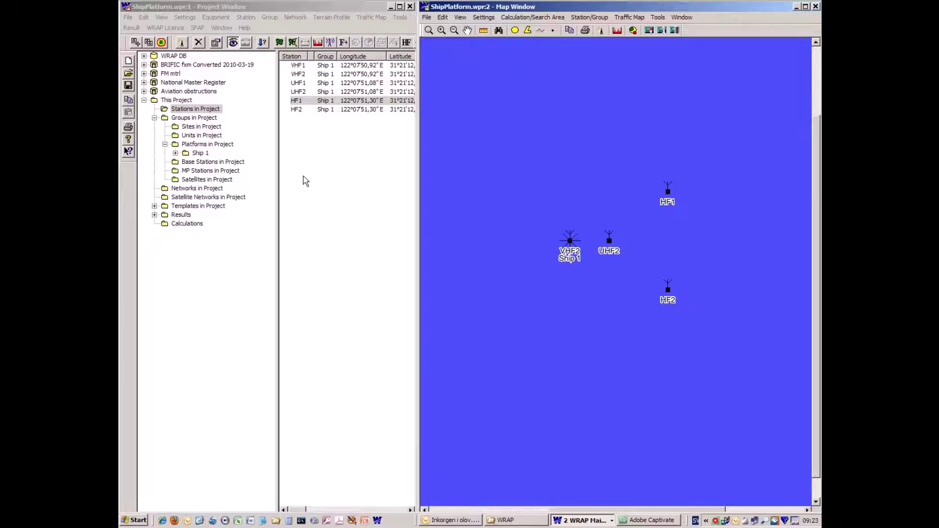
Review the transmitter equipment of stations VHF1 and VHF2 on Ship 1
double_click(299, 67)
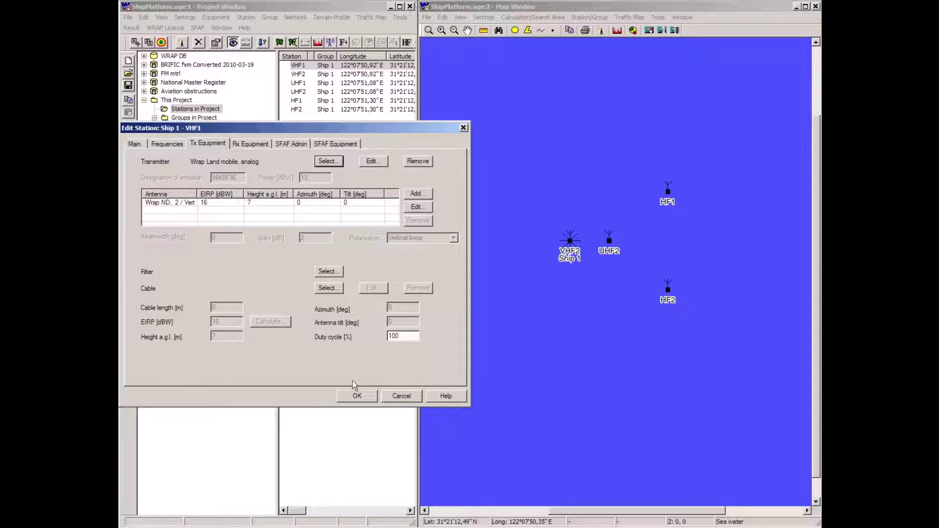
left_click(357, 394)
double_click(298, 74)
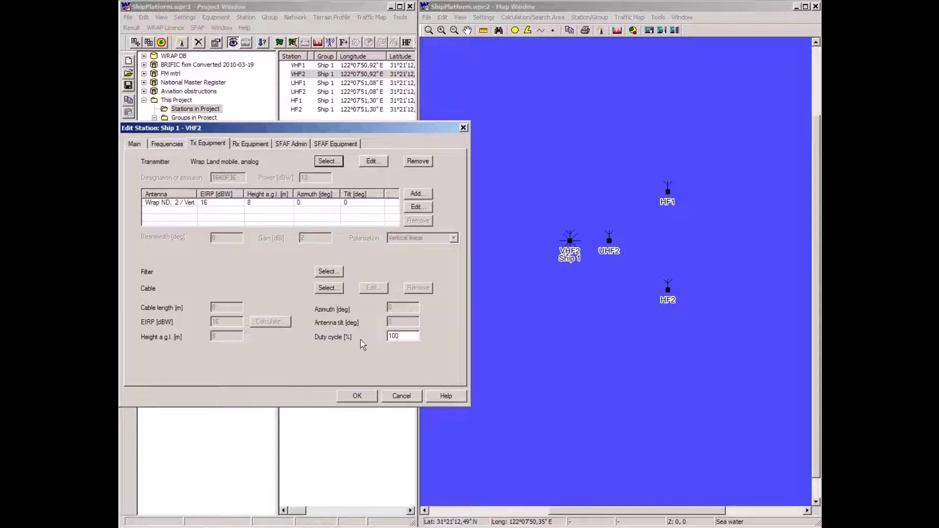
left_click(359, 395)
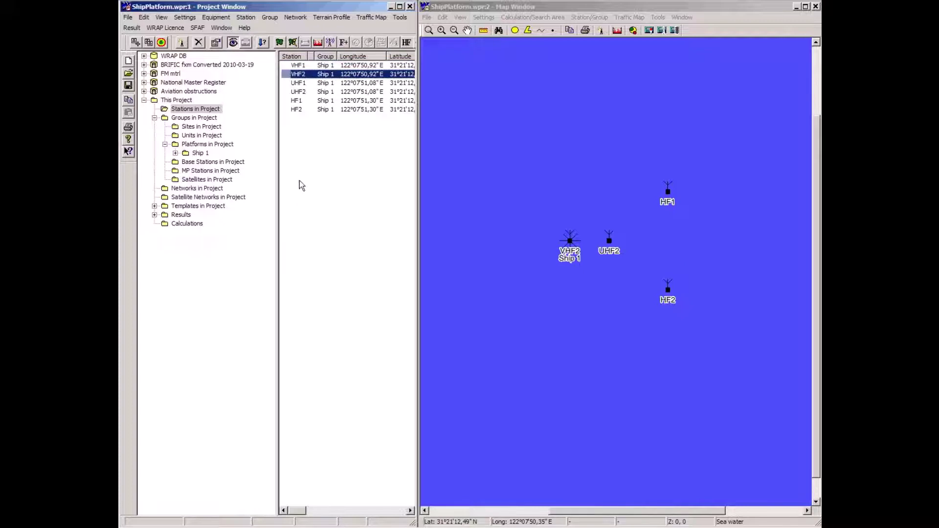
Run a collocation interference calculation on all six Ship 1 stations, from VHF1 through HF2
left_click(298, 66)
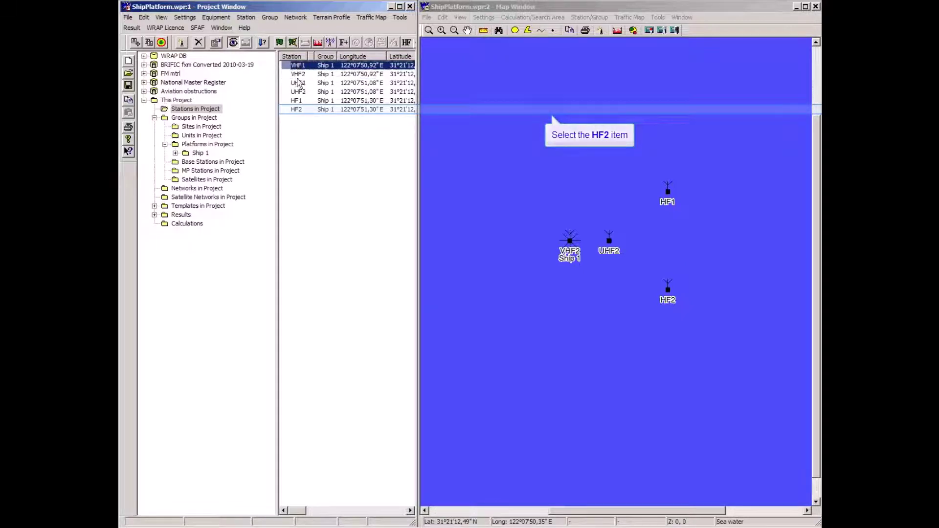
left_click(298, 109, "shift")
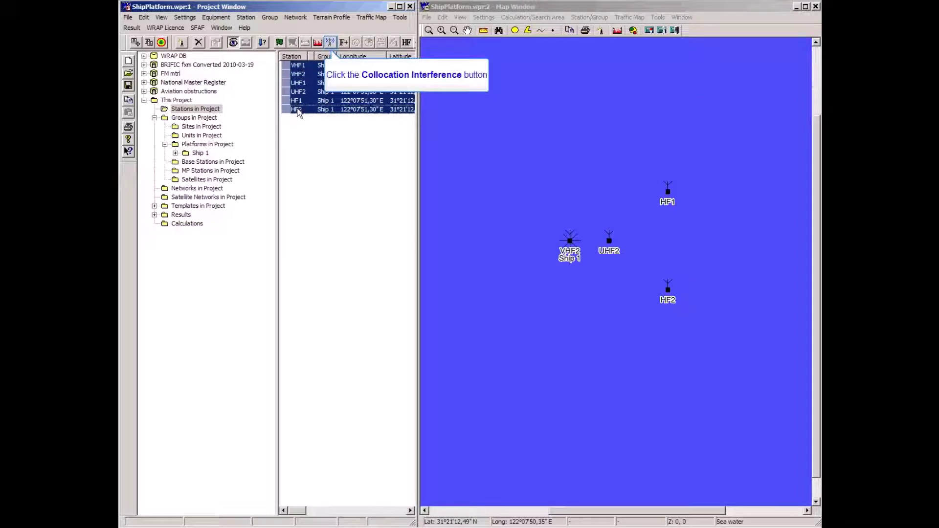
left_click(330, 43)
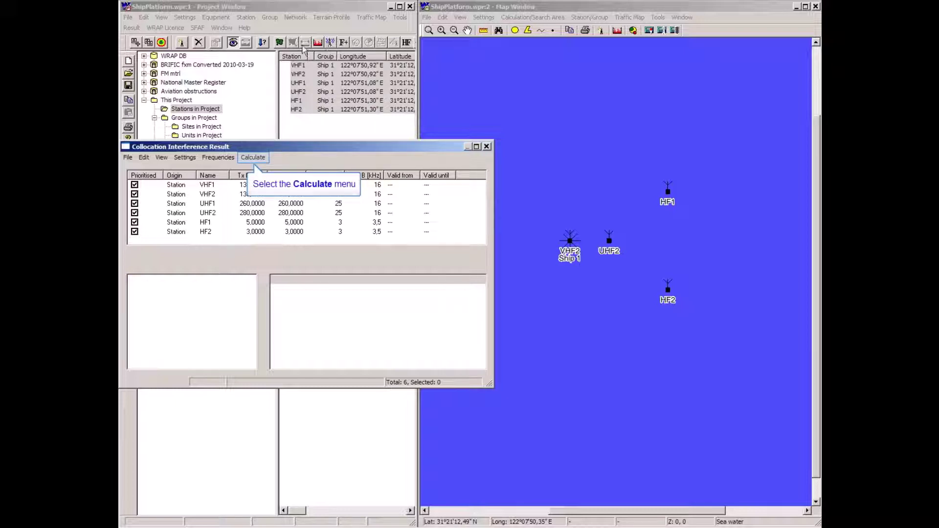
left_click(249, 158)
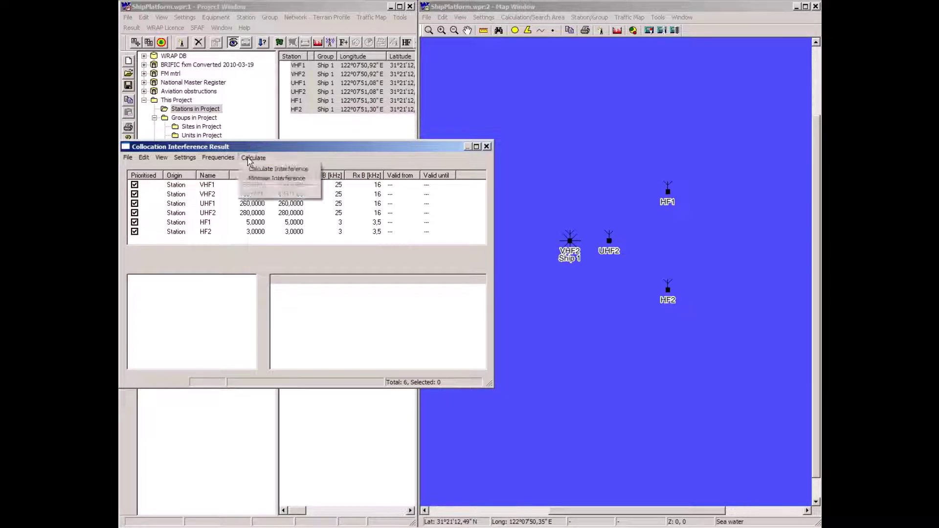
left_click(257, 169)
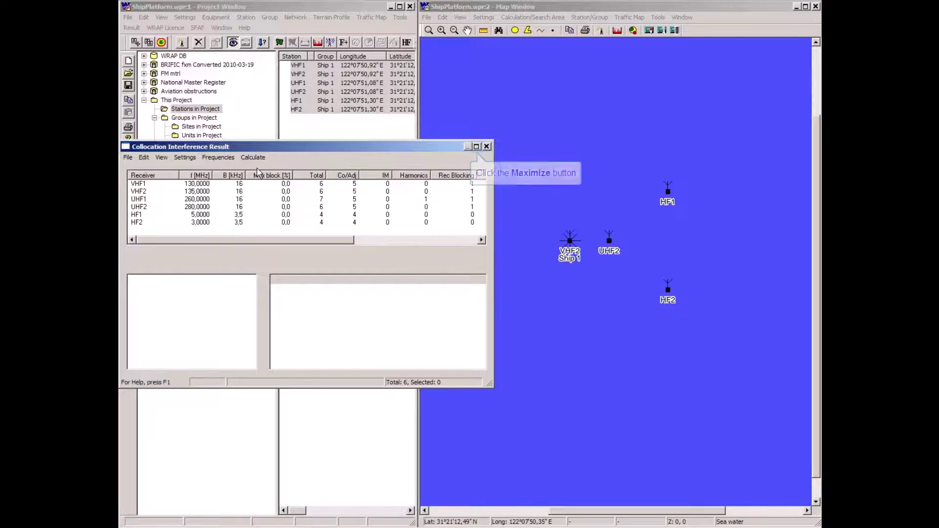
Maximize the interference results, sort the receivers by Total in descending order, and list the co/adjacent channel interferers of UHF1
left_click(476, 146)
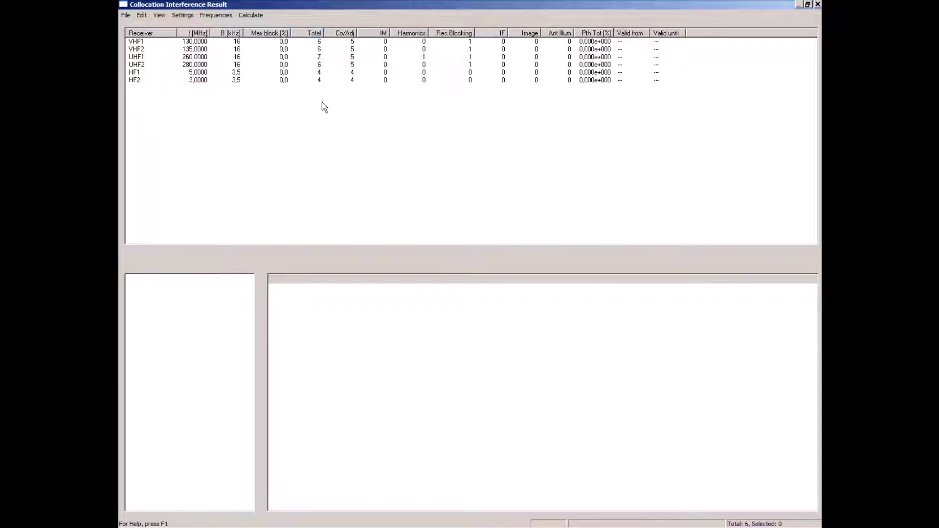
left_click(298, 34)
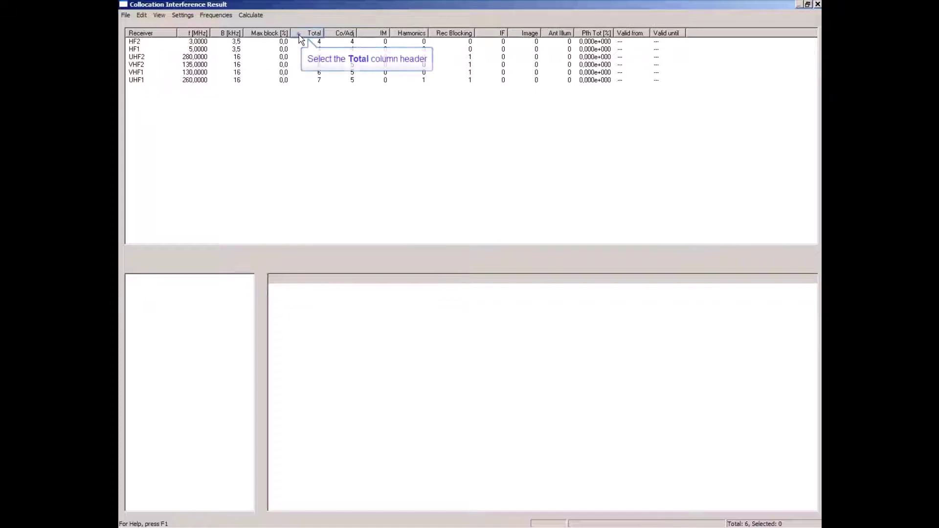
left_click(298, 34)
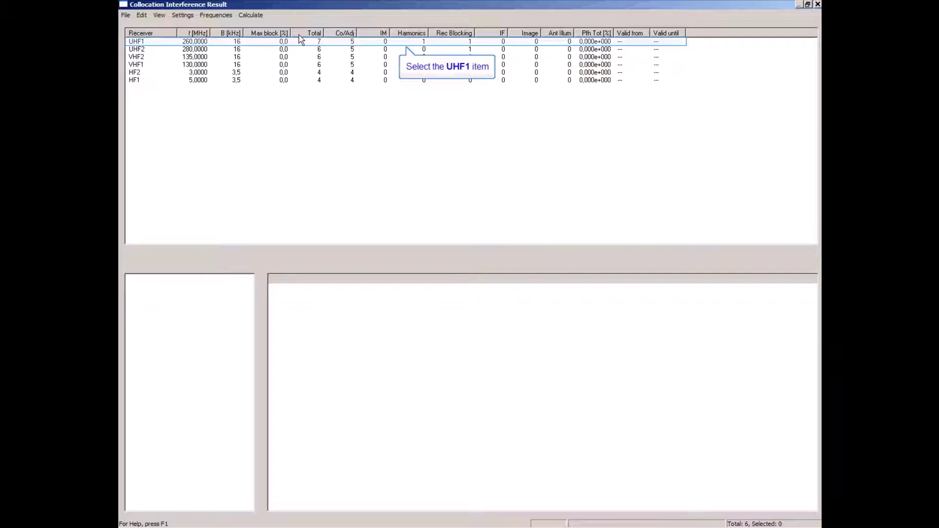
left_click(138, 43)
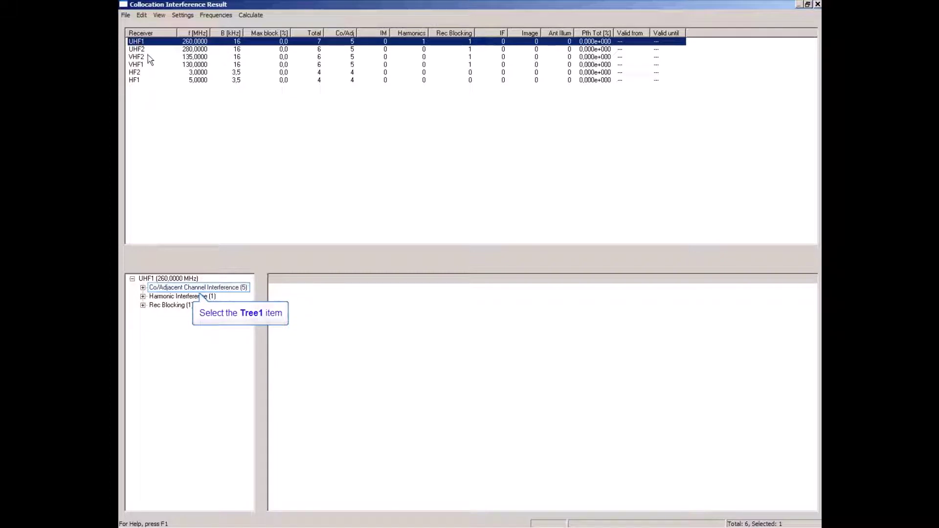
left_click(164, 289)
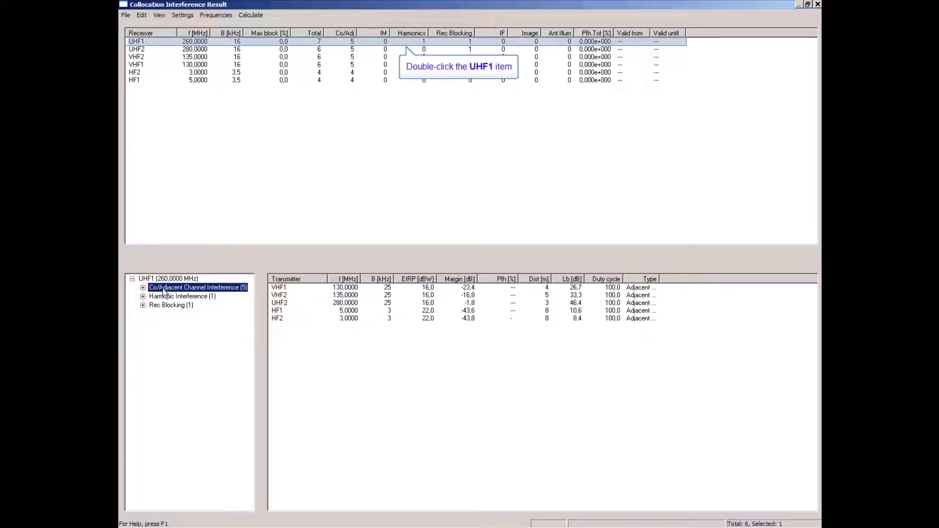
Add the Band Pass, 400 MHz filter from WRAP DB to UHF1's transmitter equipment, checking the filter's frequency characteristics before applying it
double_click(137, 42)
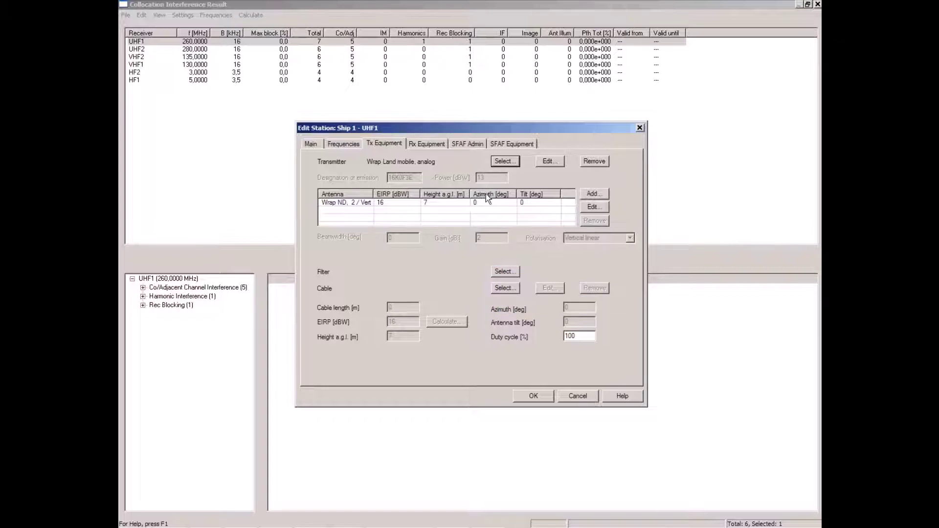
left_click(505, 272)
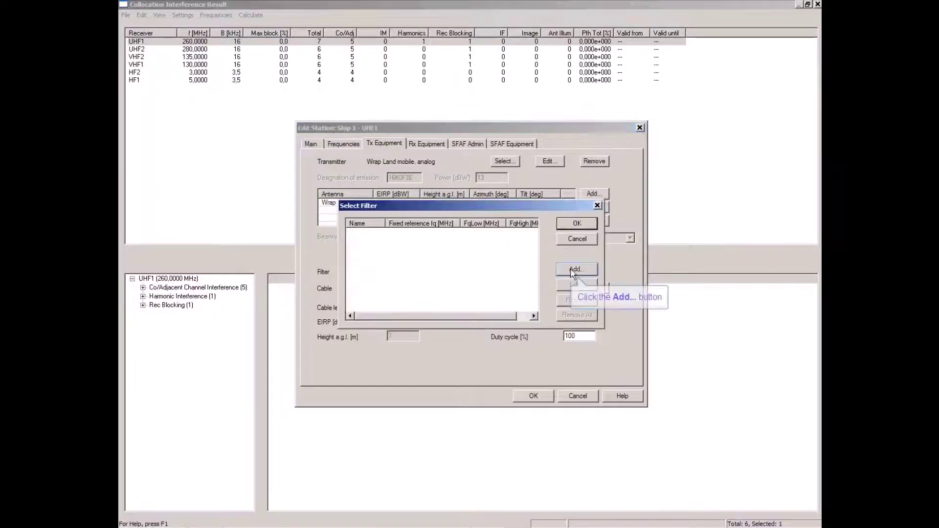
left_click(577, 270)
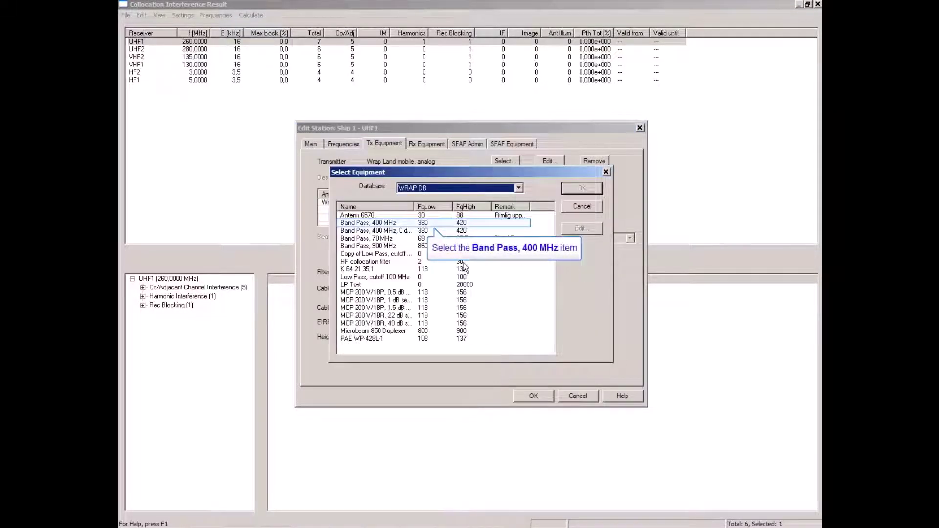
left_click(374, 224)
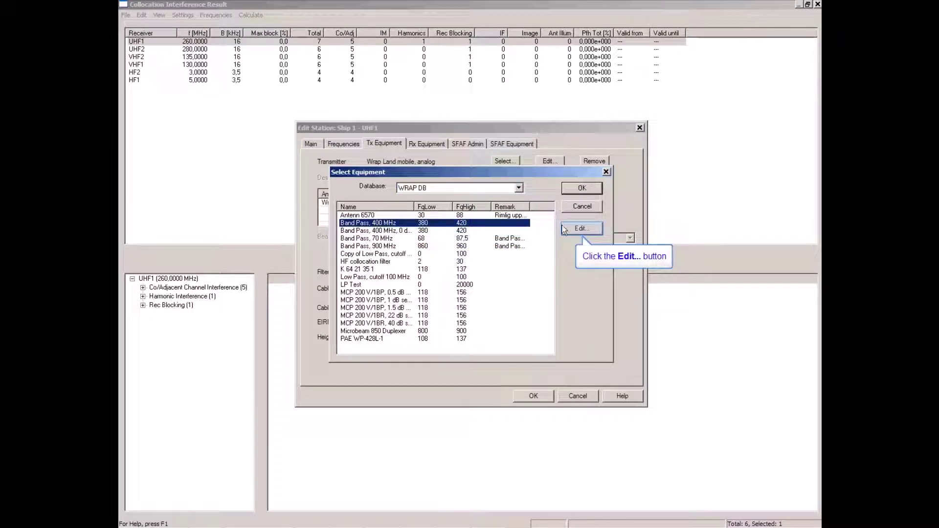
left_click(581, 229)
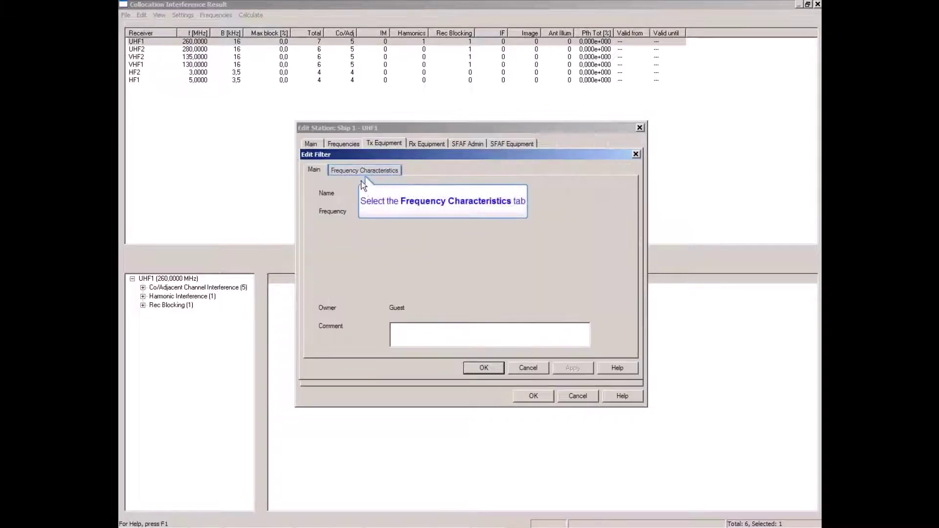
left_click(359, 170)
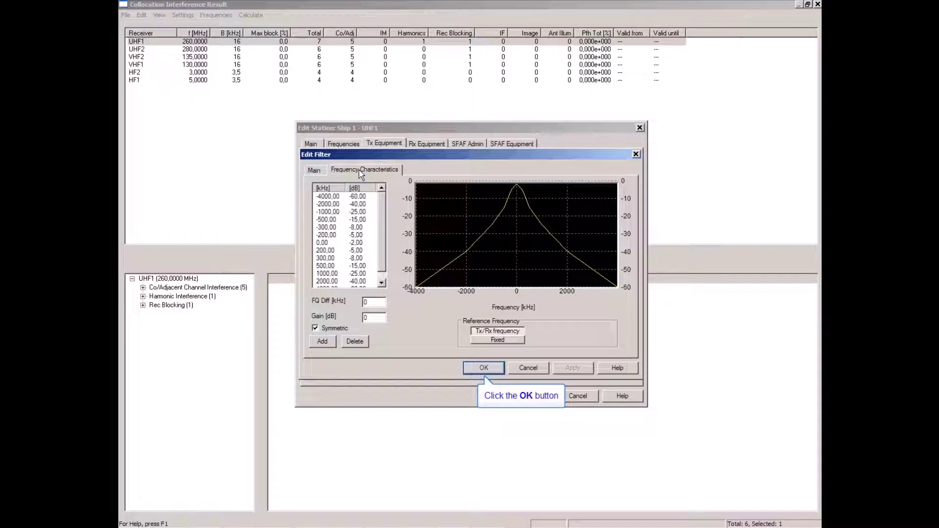
left_click(484, 368)
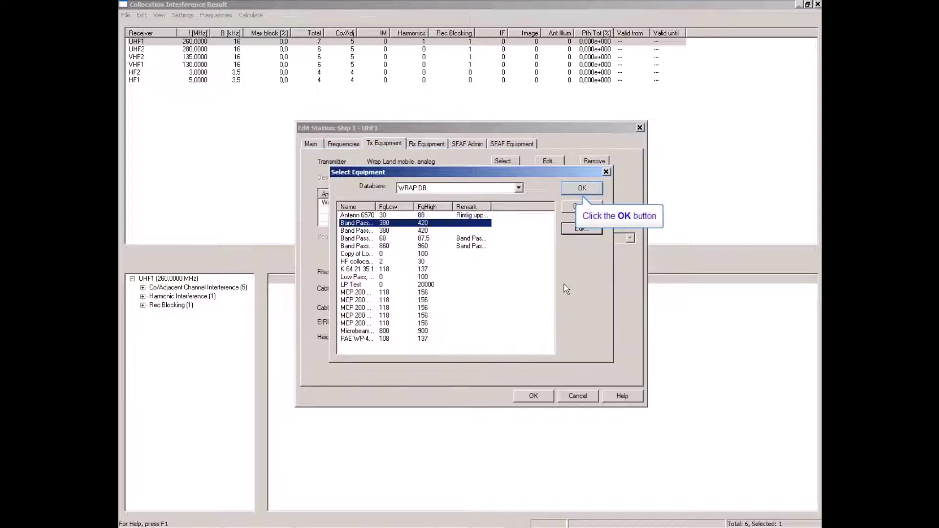
left_click(577, 188)
left_click(573, 225)
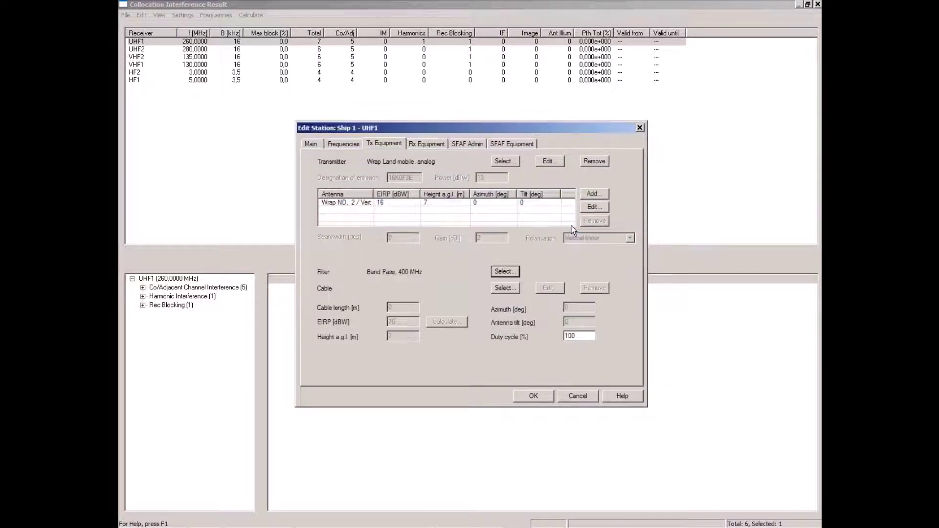
left_click(533, 397)
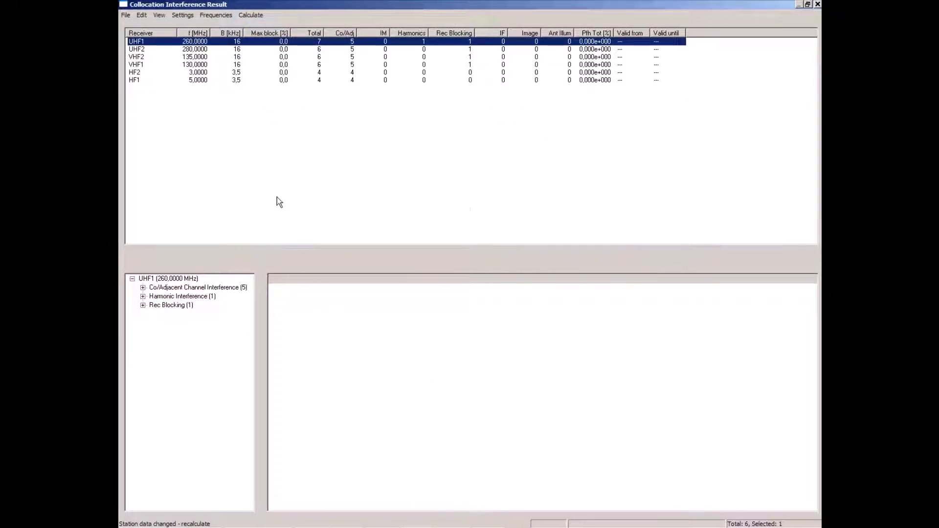
Recalculate the collocation interference and list the co/adjacent channel interferers of UHF1
left_click(252, 15)
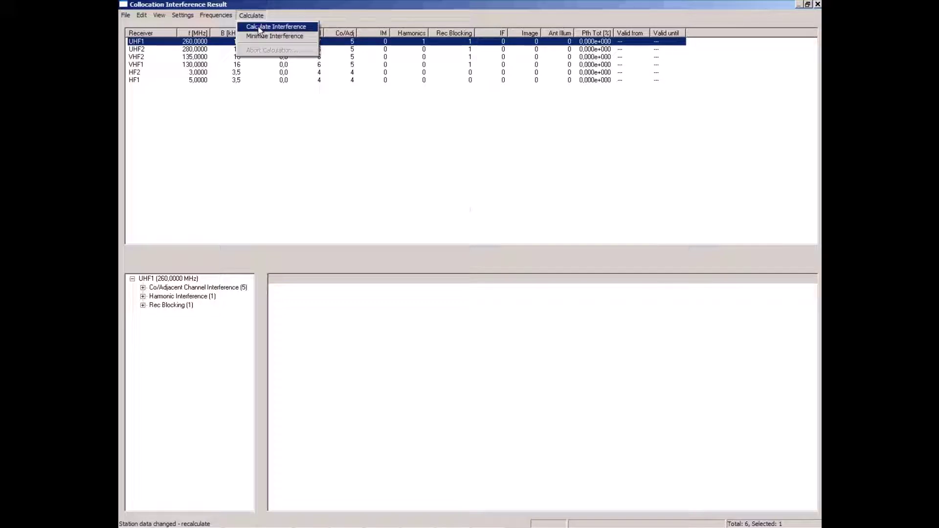
left_click(259, 27)
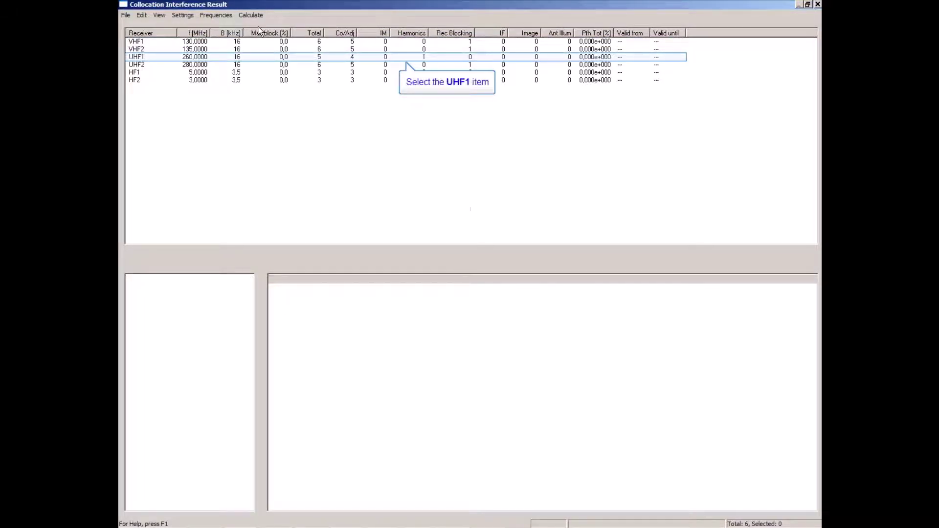
left_click(136, 58)
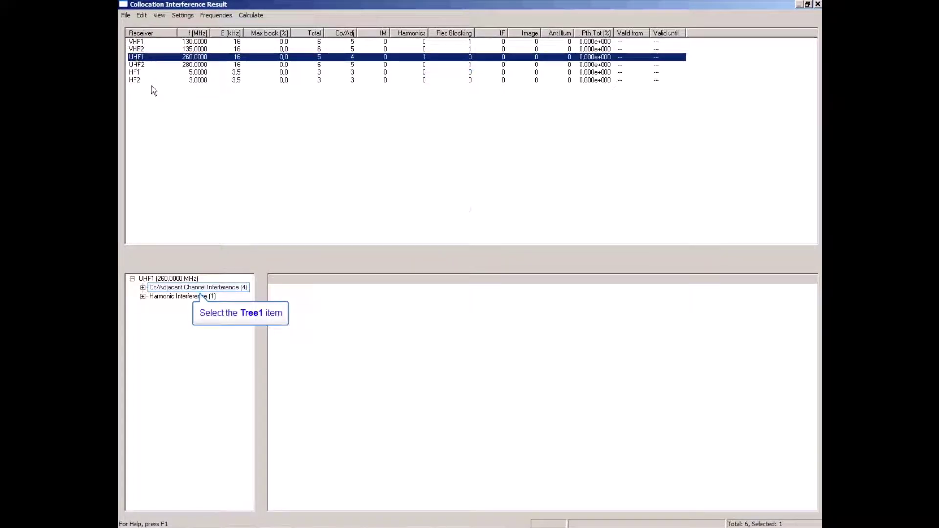
left_click(164, 289)
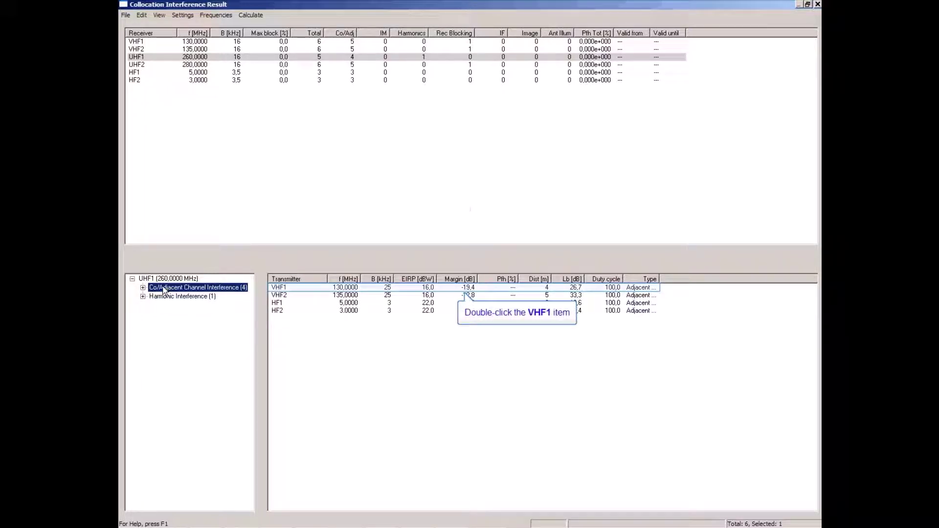
Add the Band Pass, 400 MHz filter from WRAP DB to the transmitter equipment of interfering station VHF1
double_click(280, 290)
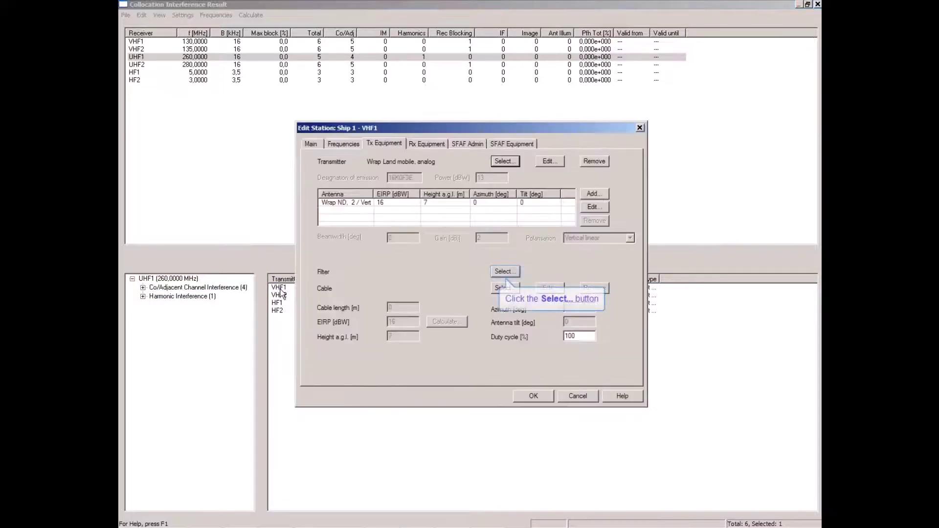
left_click(505, 271)
left_click(566, 271)
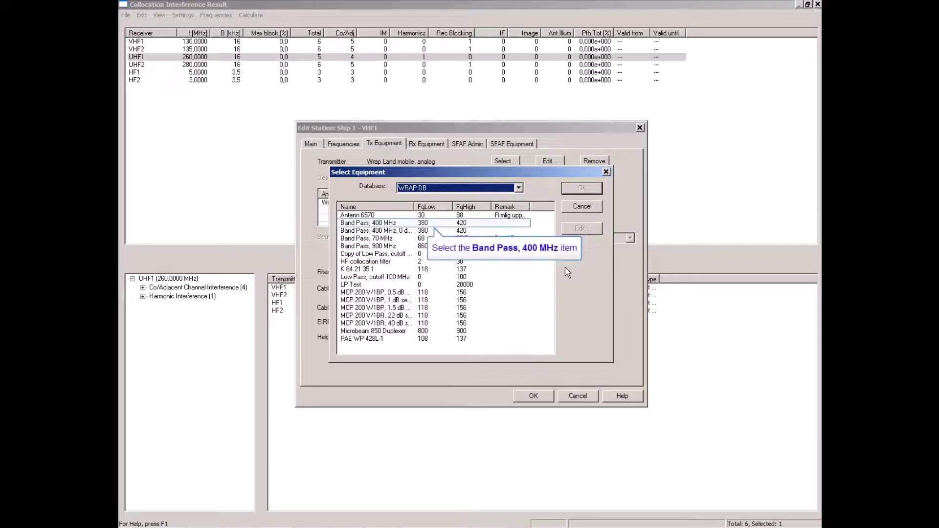
left_click(371, 224)
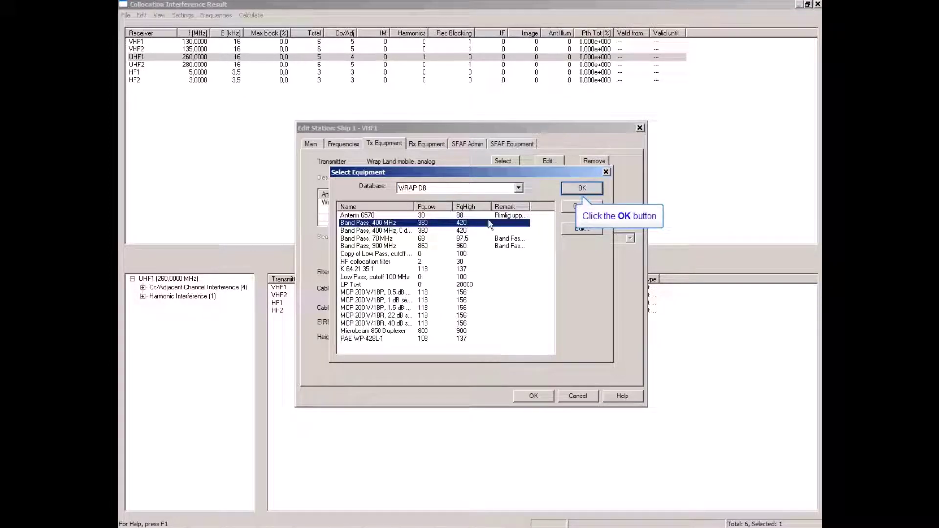
left_click(580, 191)
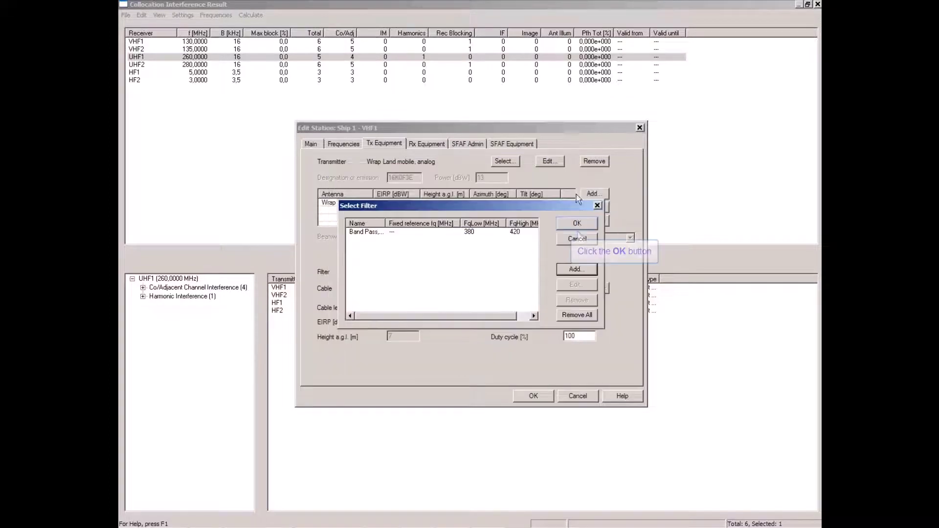
left_click(576, 225)
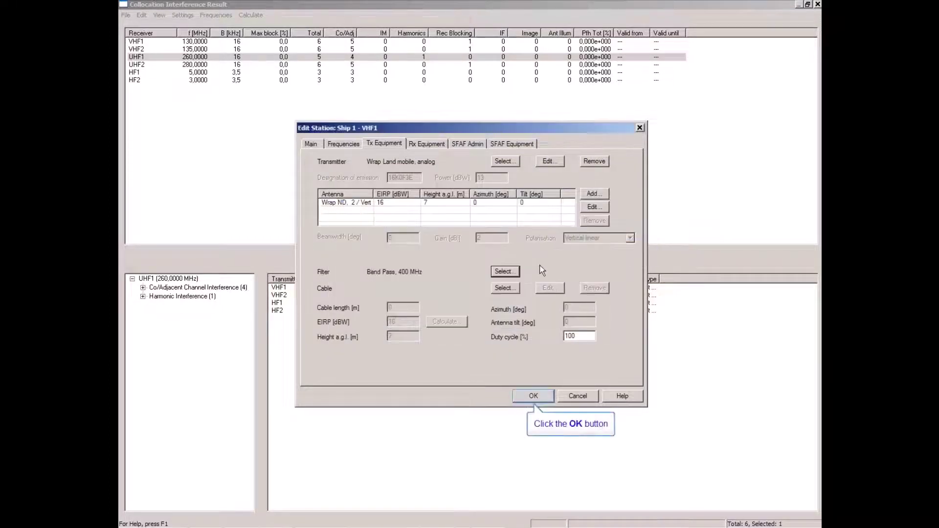
left_click(529, 397)
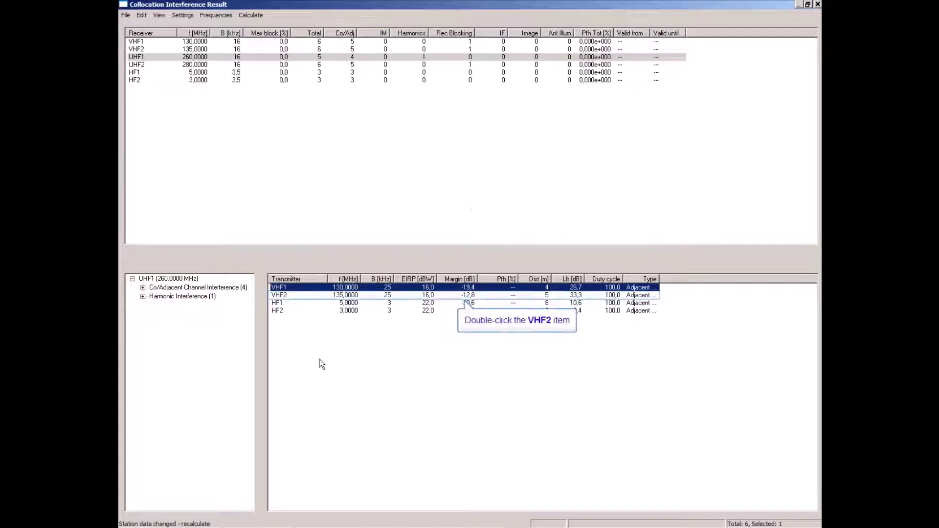
Add the Band Pass, 400 MHz filter from WRAP DB to the transmitter equipment of interfering station VHF2
double_click(279, 296)
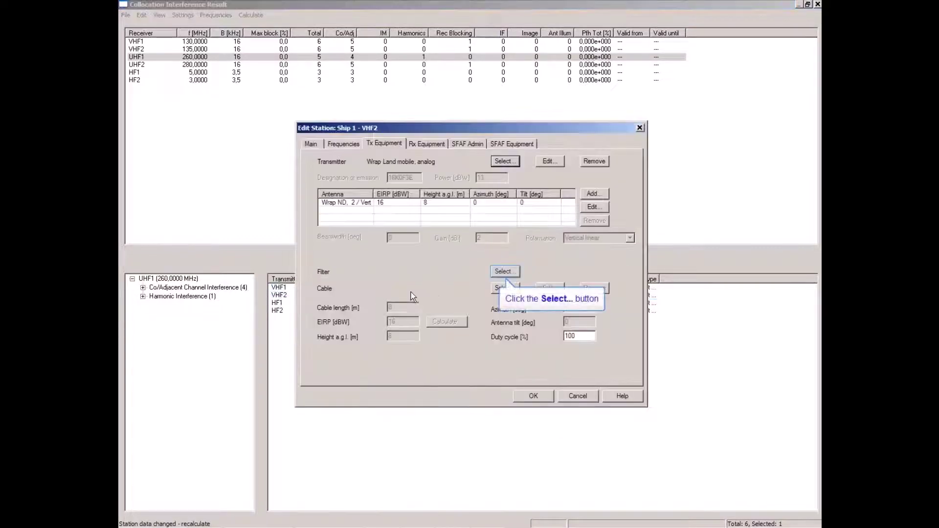
left_click(500, 277)
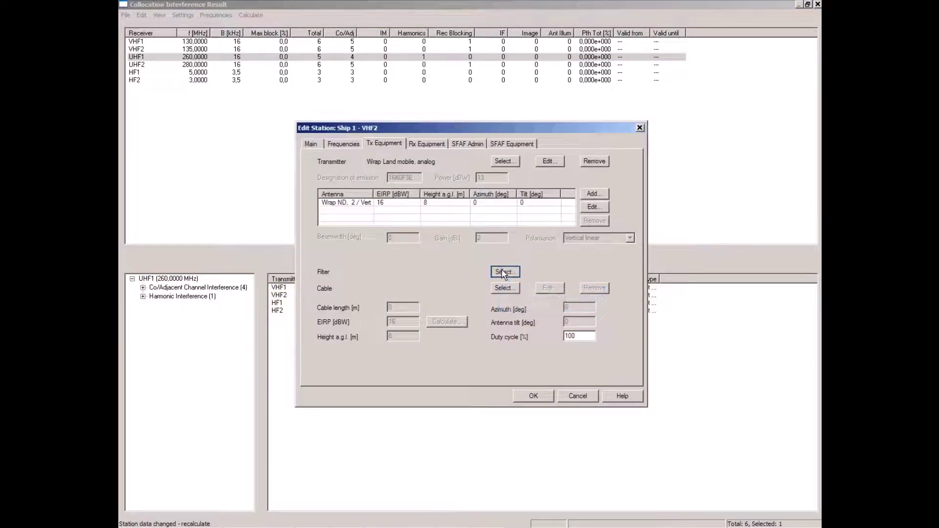
left_click(572, 270)
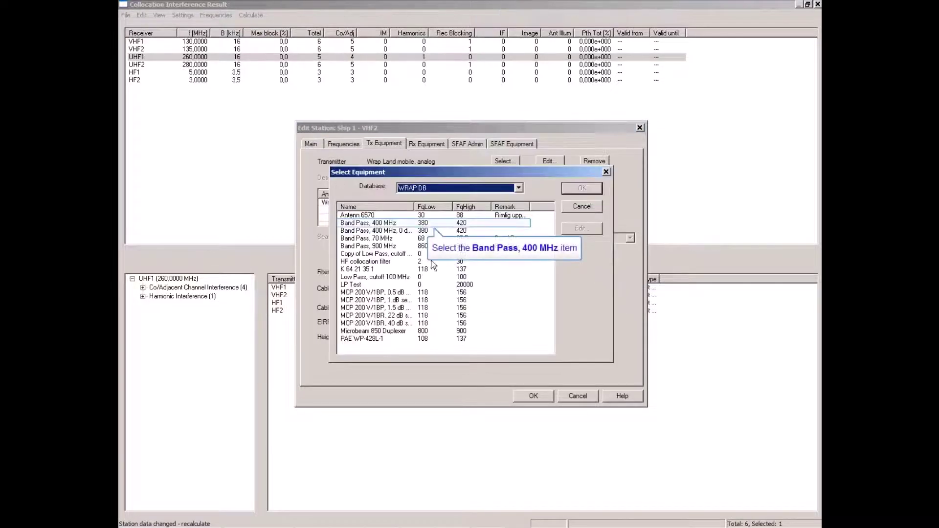
left_click(368, 223)
left_click(582, 188)
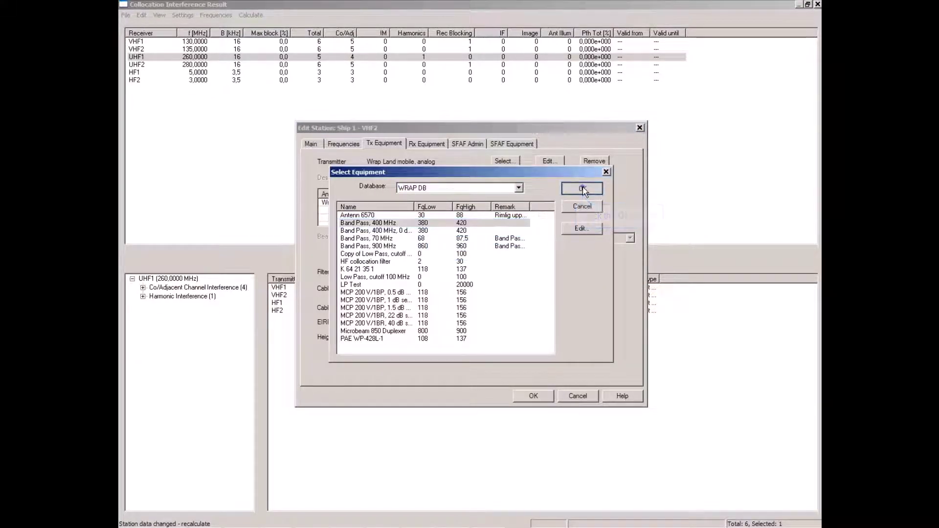
left_click(577, 224)
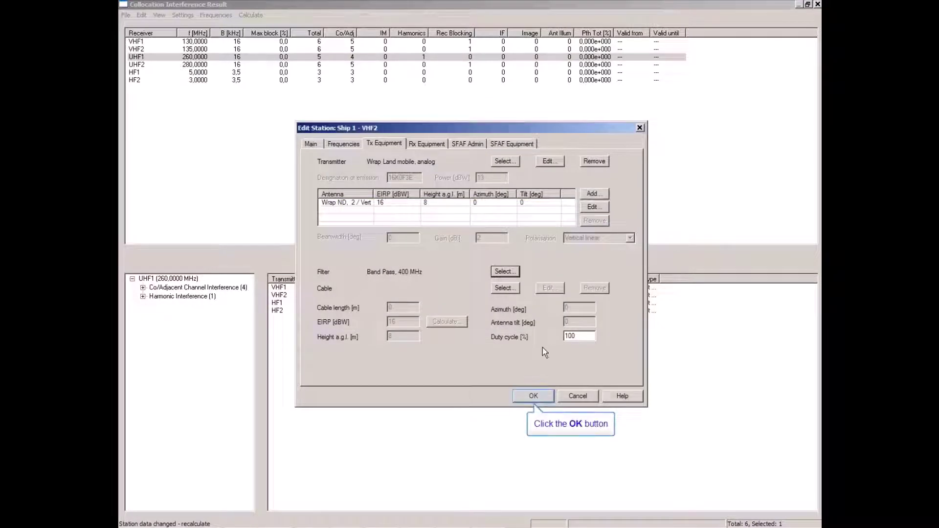
left_click(536, 395)
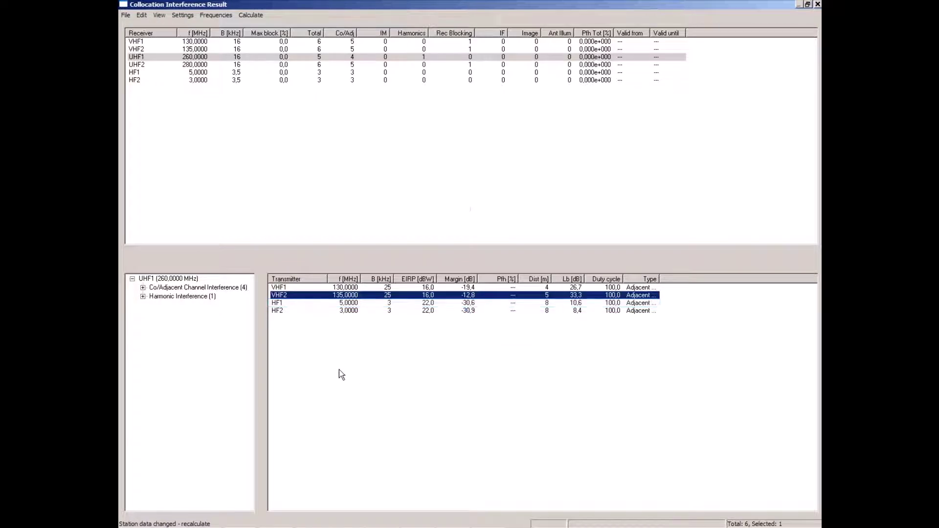
Add the HF collocation filter from WRAP DB to HF1's transmitter equipment, checking the filter's frequency characteristics before applying it
double_click(277, 304)
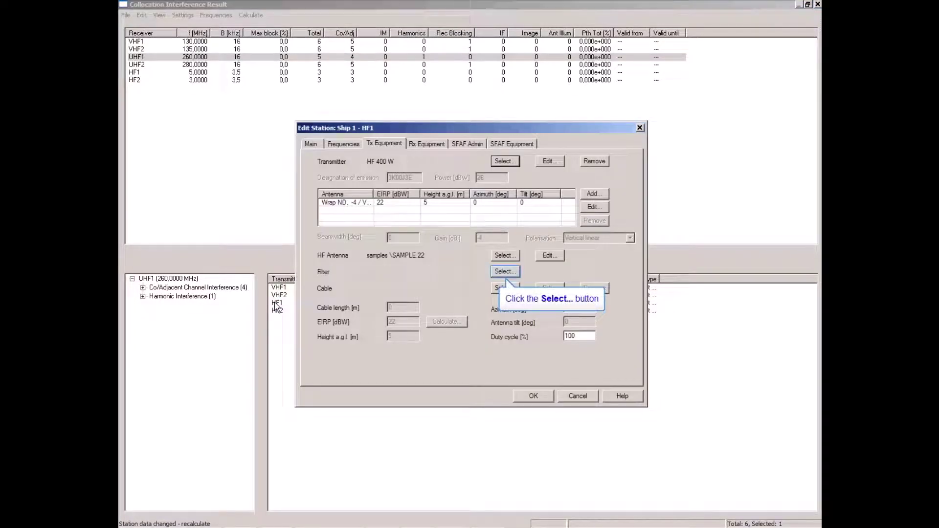
left_click(502, 272)
left_click(576, 270)
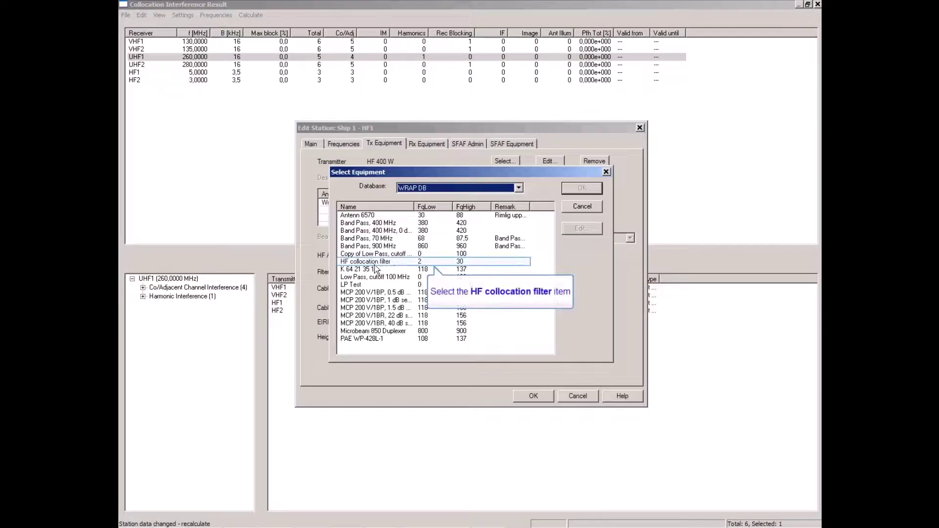
left_click(364, 262)
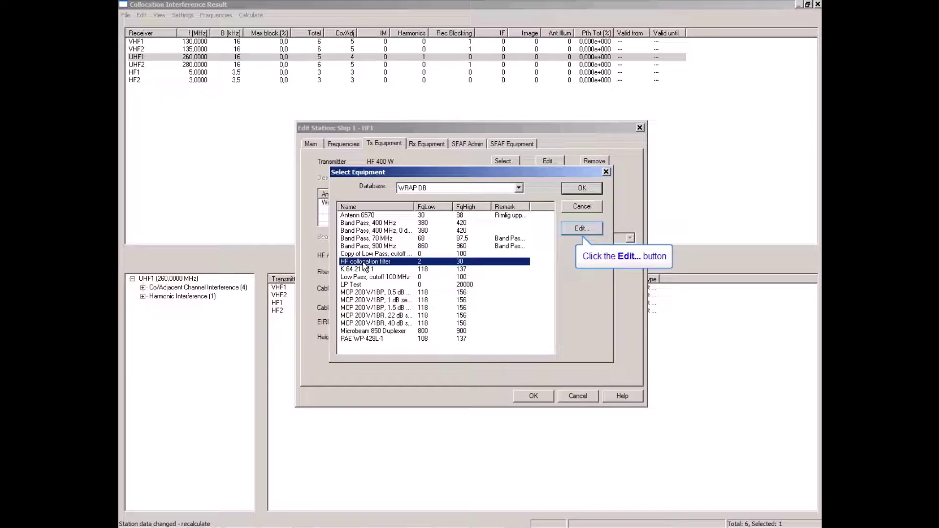
left_click(582, 228)
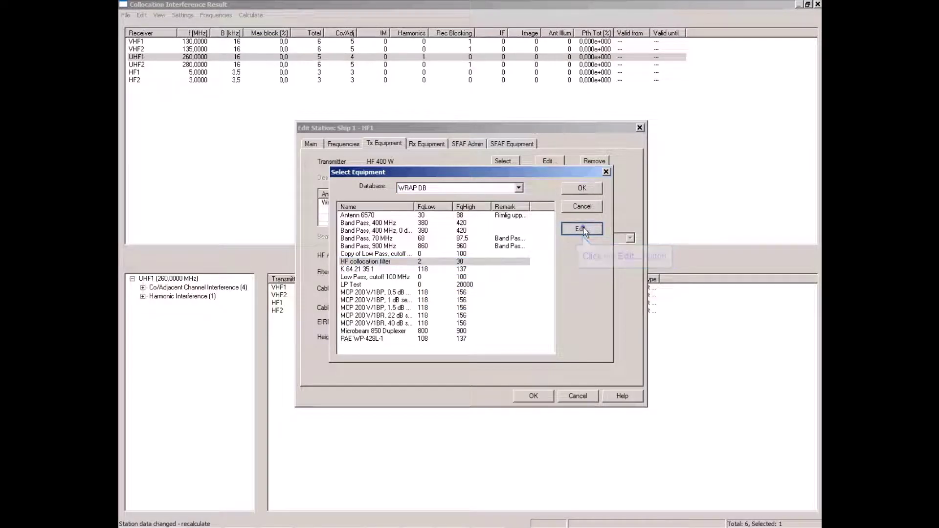
left_click(352, 170)
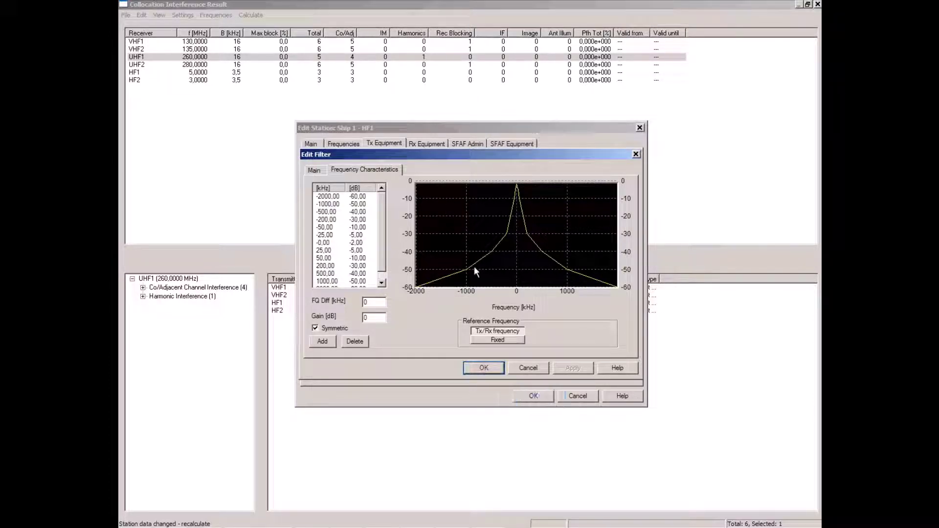
left_click(484, 368)
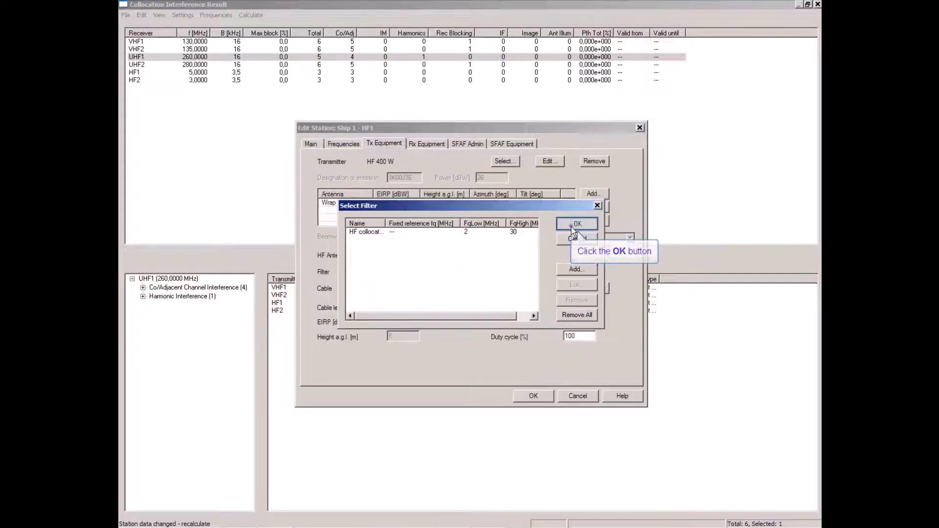
left_click(572, 224)
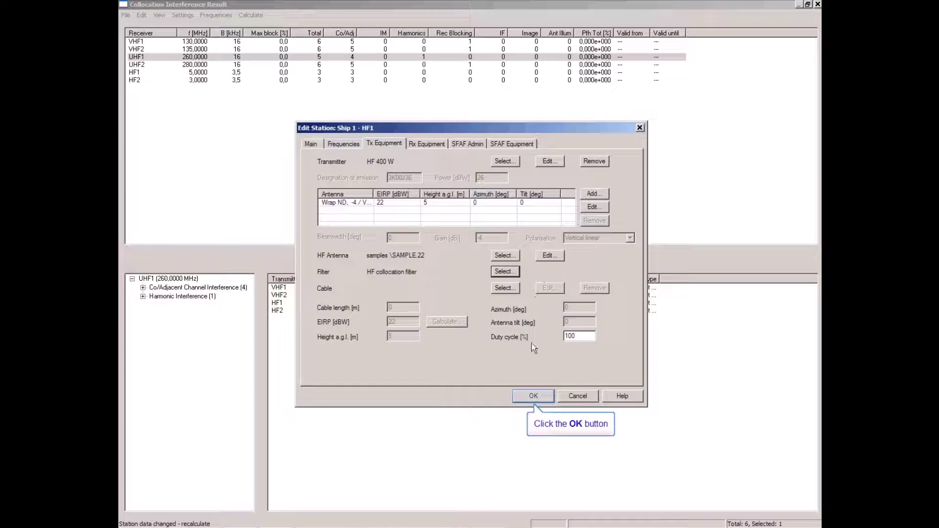
left_click(533, 395)
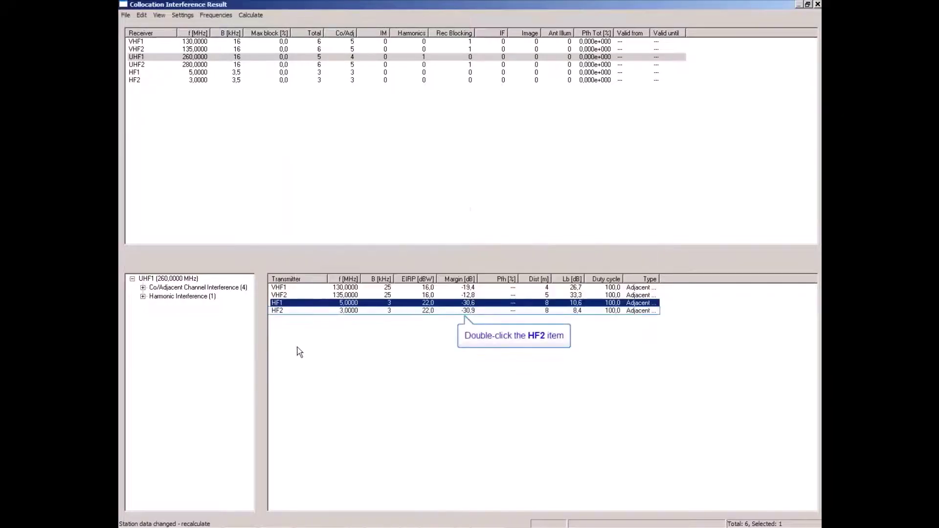
Add the HF collocation filter from WRAP DB to the transmitter equipment of interfering station HF2
double_click(280, 311)
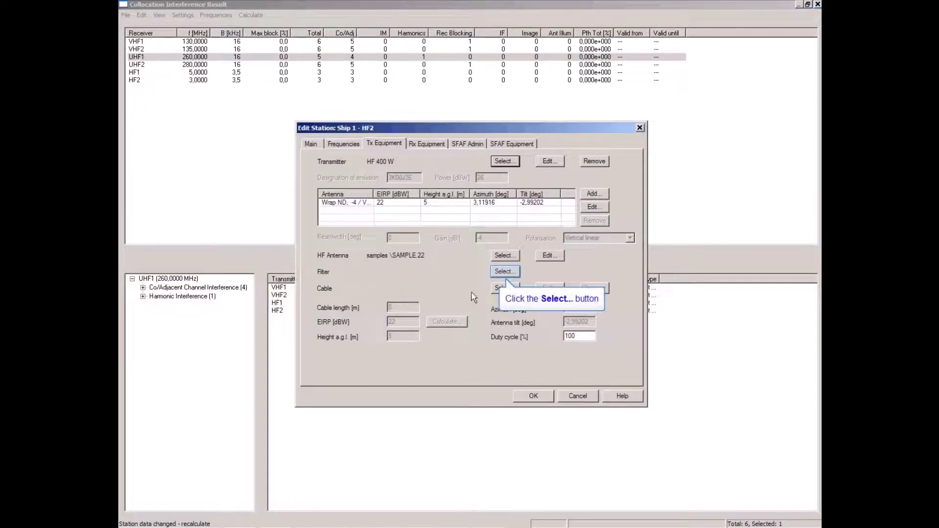
left_click(505, 271)
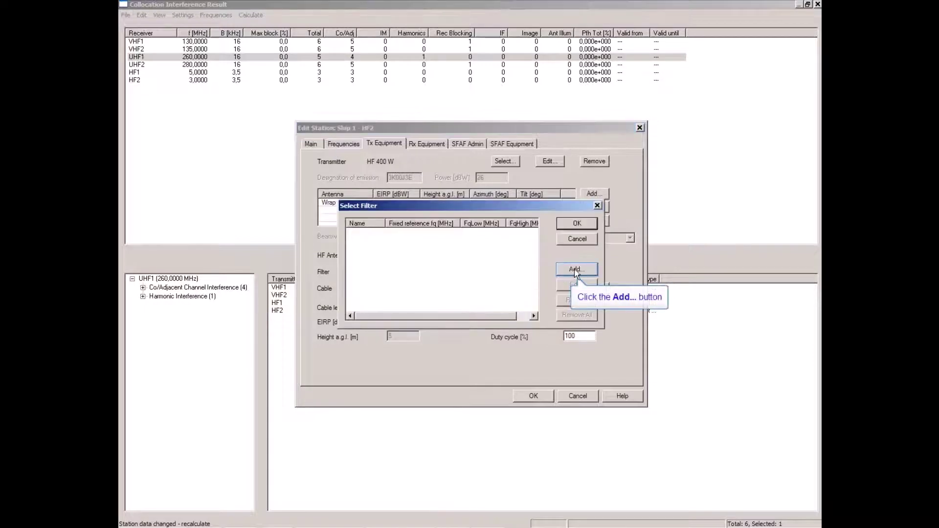
left_click(577, 270)
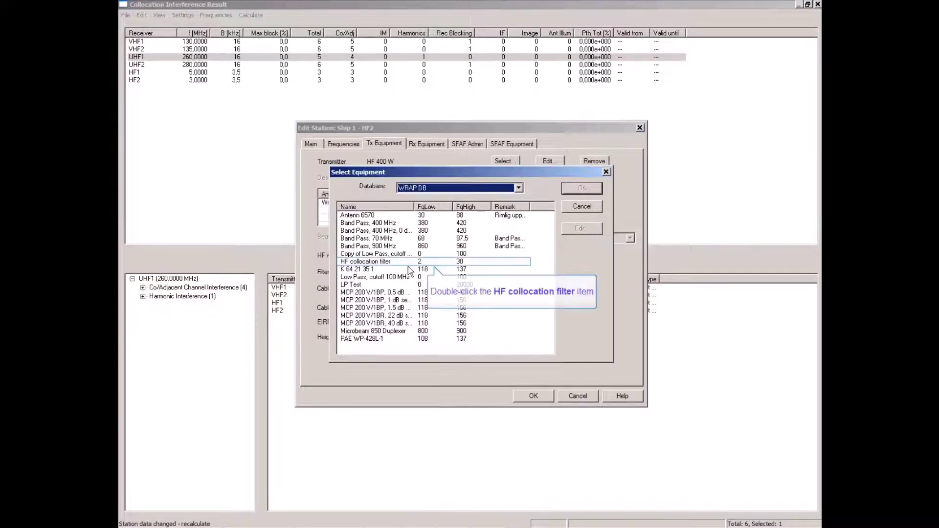
double_click(350, 263)
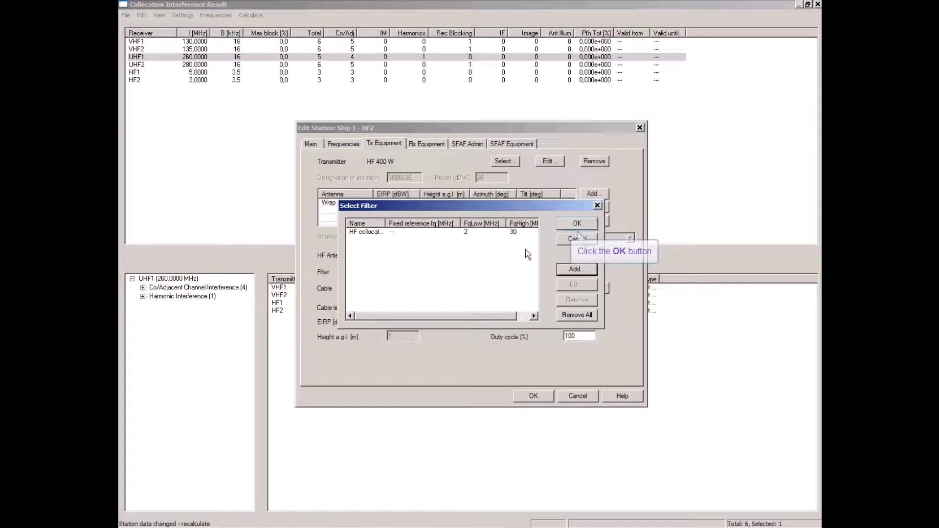
left_click(576, 225)
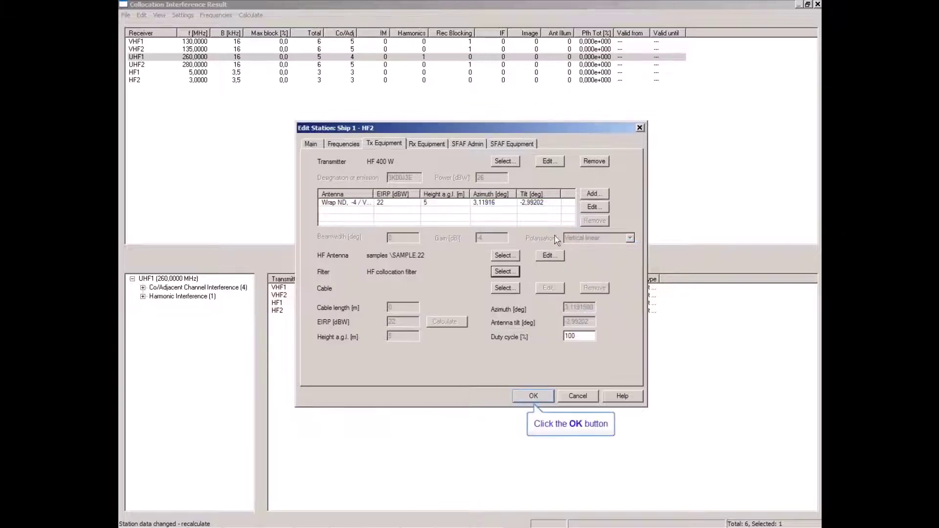
left_click(531, 396)
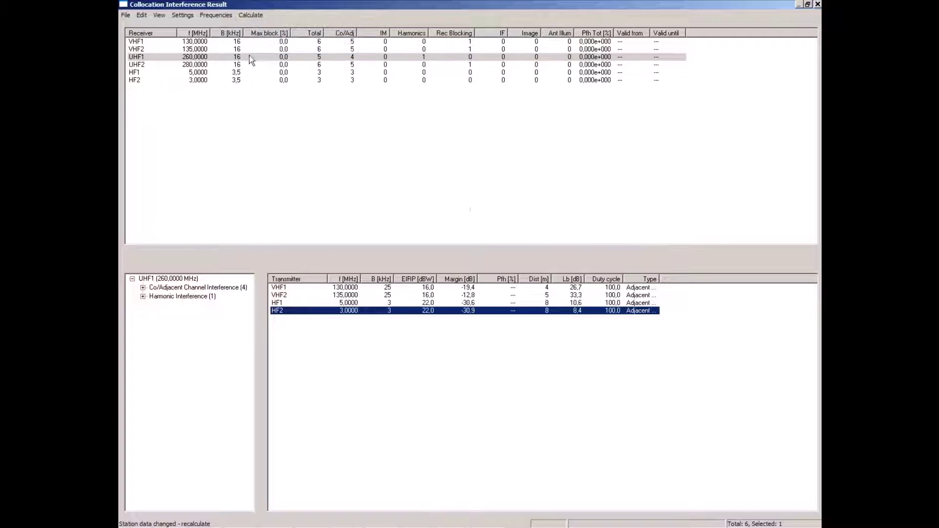
Recalculate the collocation interference and list the co/adjacent channel interferers of VHF1
left_click(250, 16)
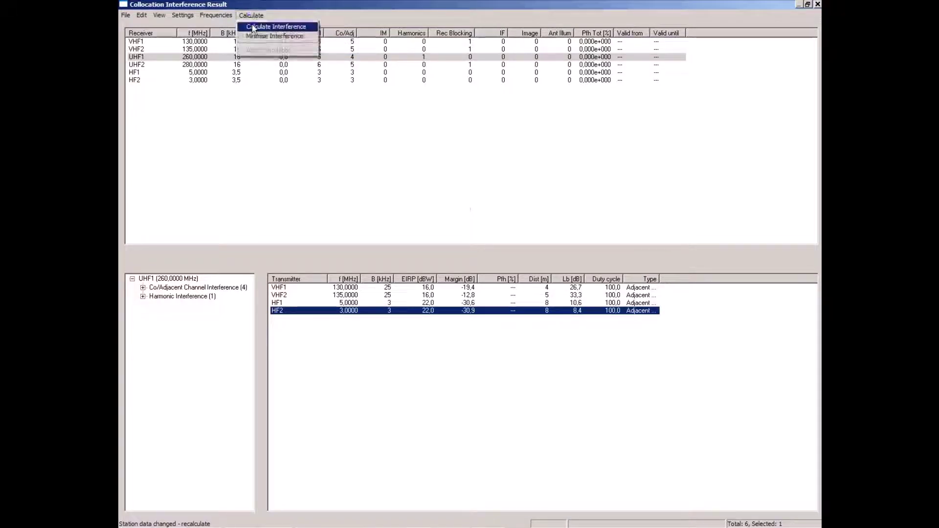
left_click(253, 27)
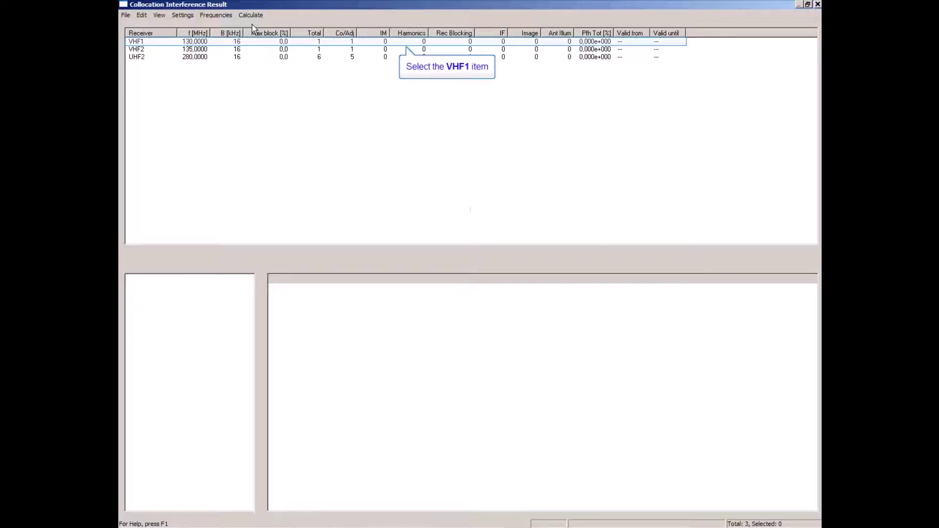
left_click(137, 43)
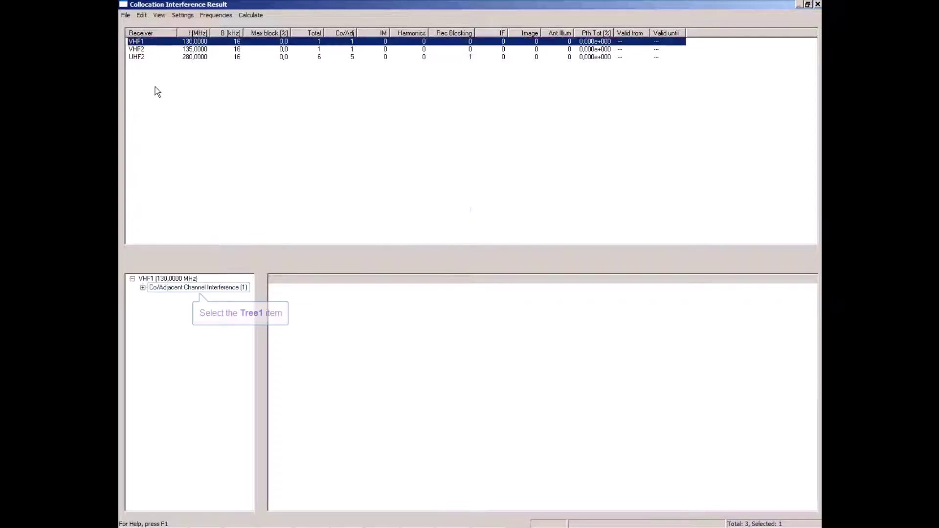
left_click(165, 289)
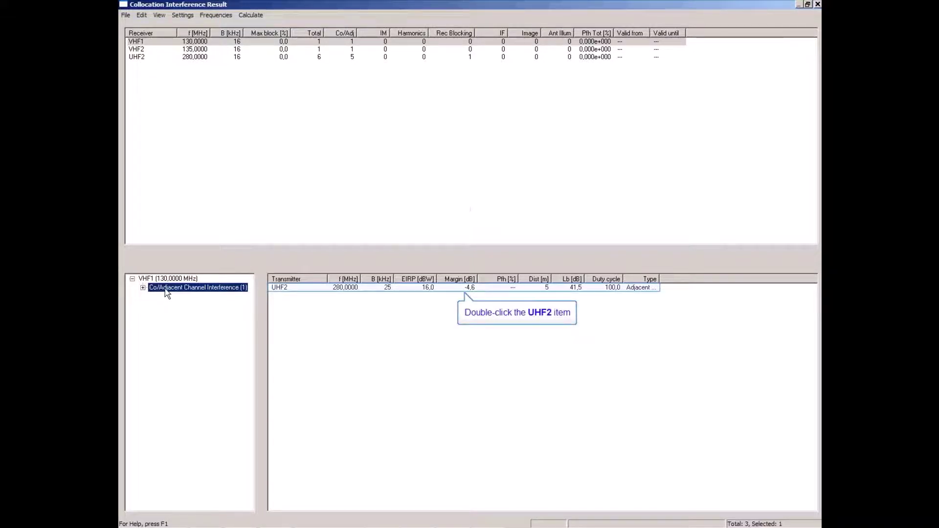
Add the Band Pass, 400 MHz filter from WRAP DB to the transmitter equipment of interfering station UHF2
double_click(279, 288)
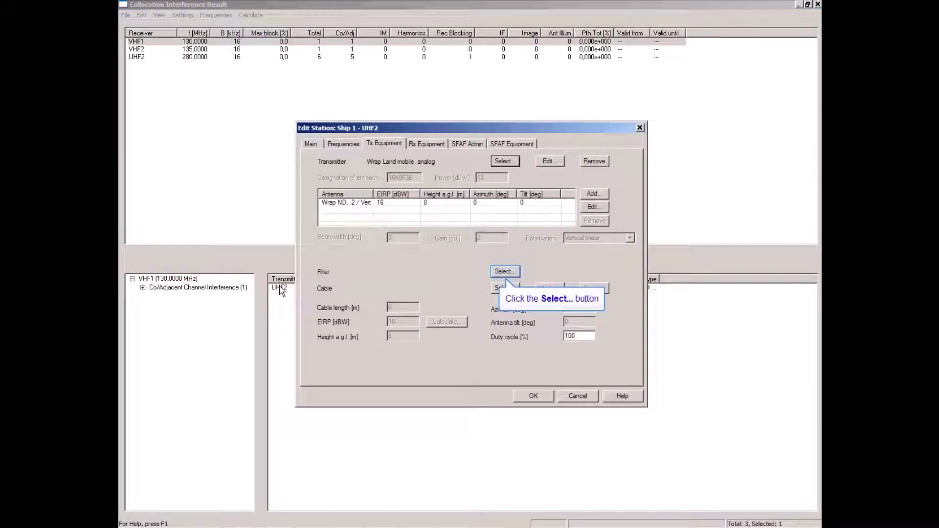
left_click(507, 273)
left_click(577, 270)
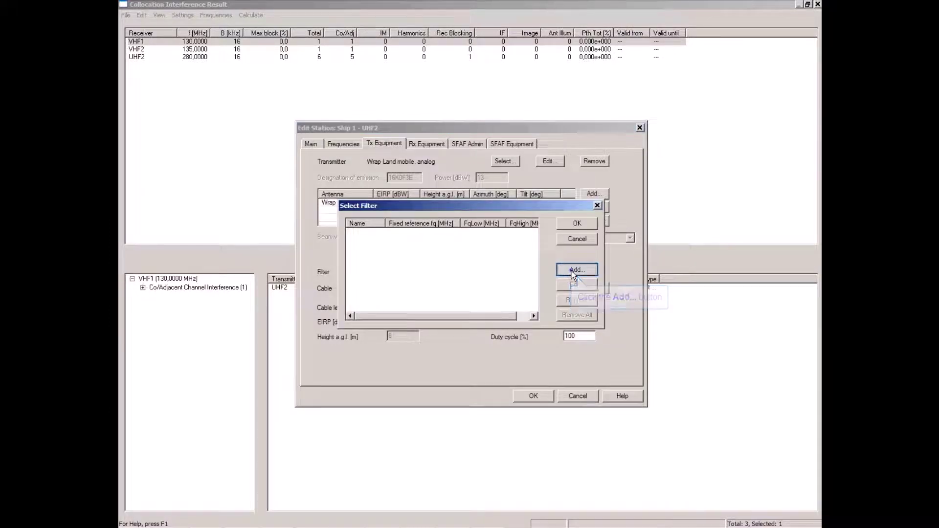
left_click(368, 222)
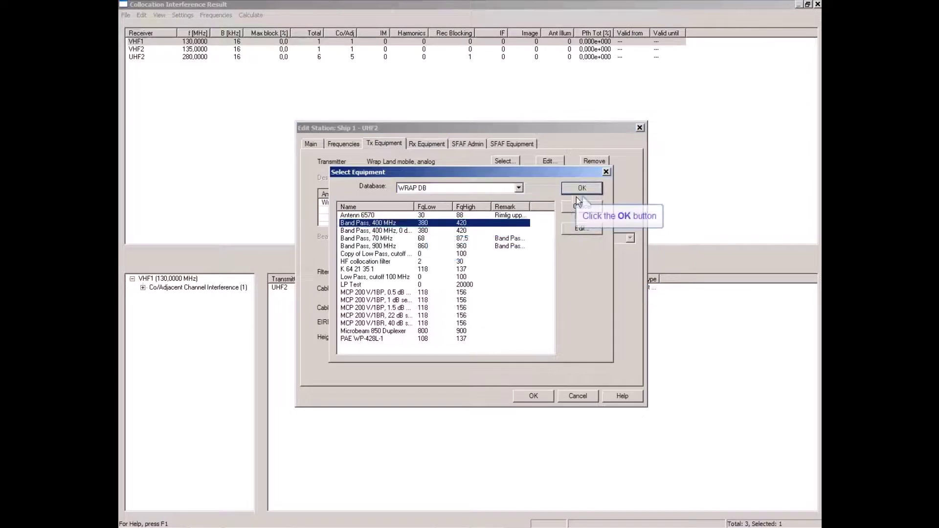
left_click(582, 191)
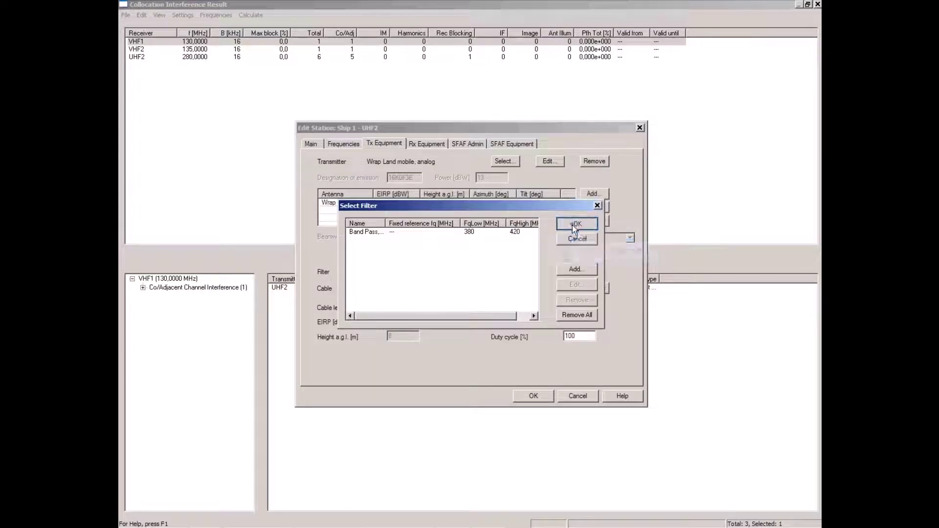
left_click(580, 218)
left_click(533, 395)
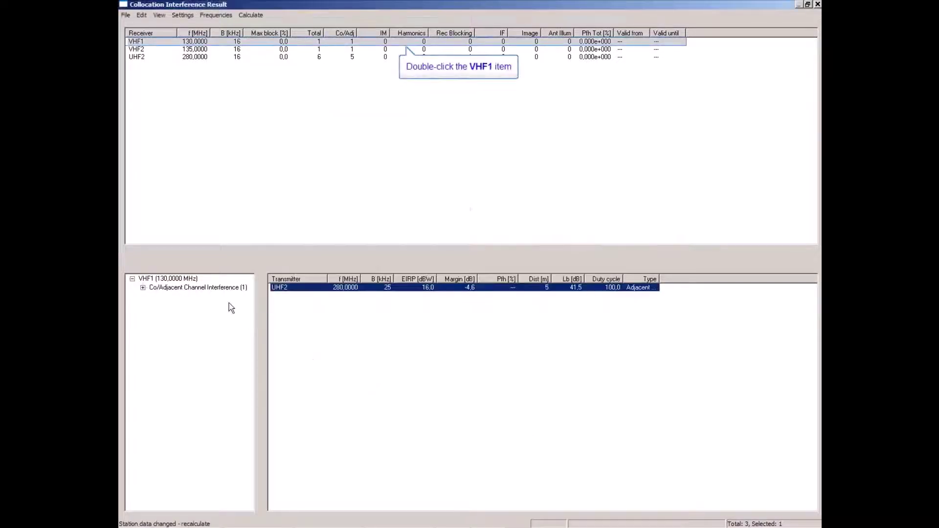
Check the filter in VHF1's transmitter equipment, accept the station data, and recalculate the collocation interference
double_click(136, 41)
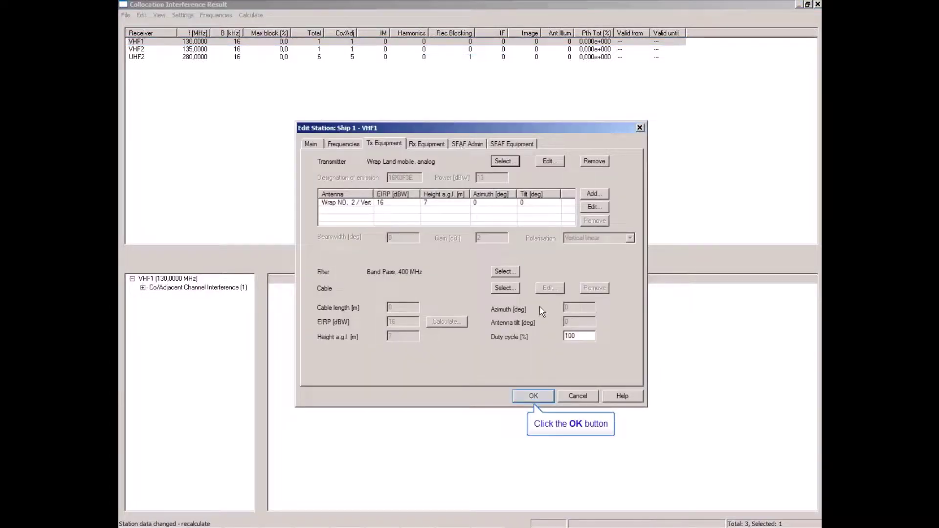
left_click(533, 395)
left_click(251, 15)
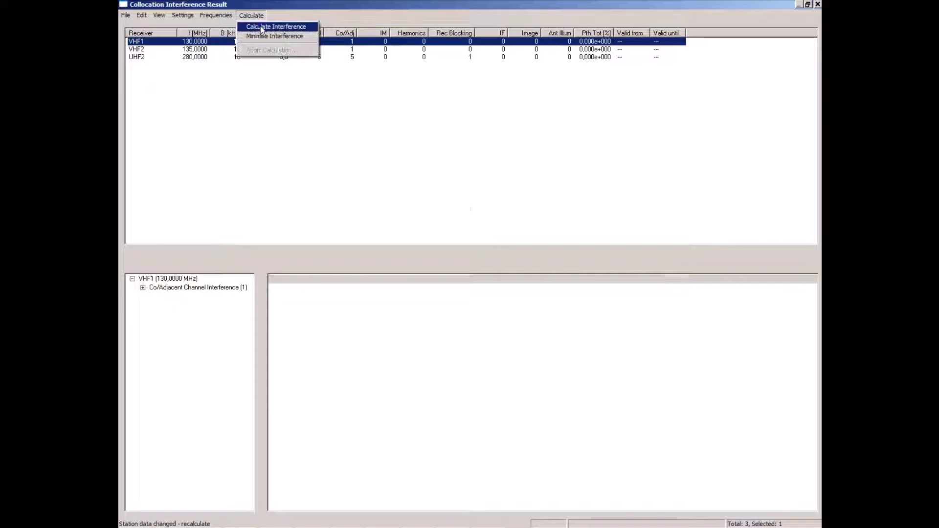
left_click(262, 28)
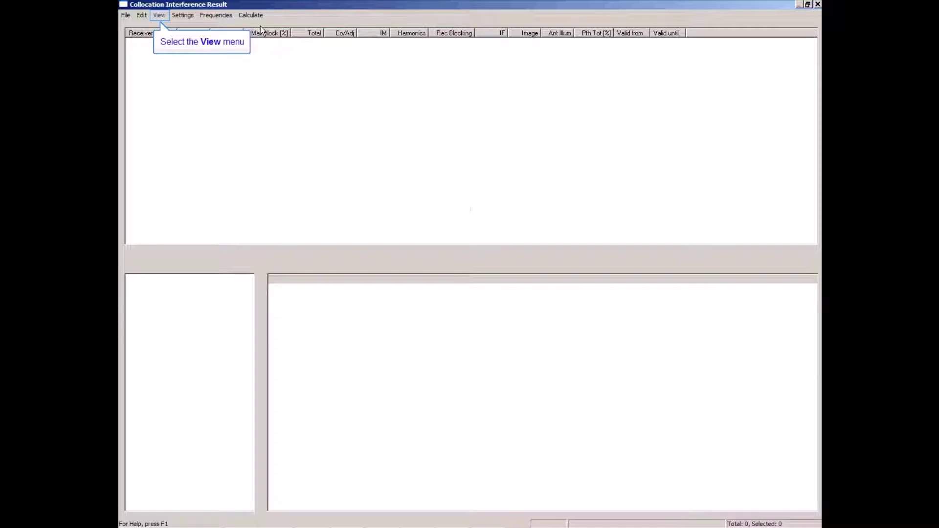
View the Result Interfering Tx list, the Result Interfered Rx list, and the list of all calculation frequencies
left_click(159, 18)
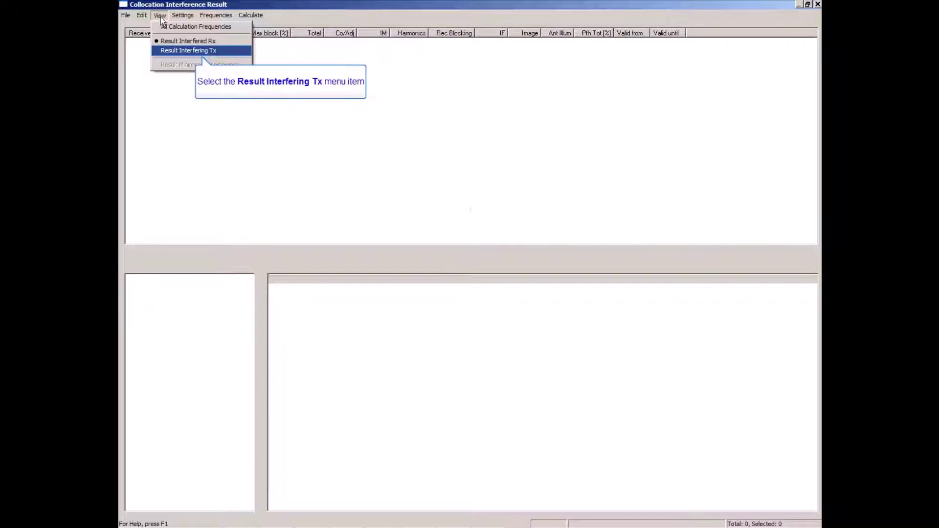
left_click(171, 52)
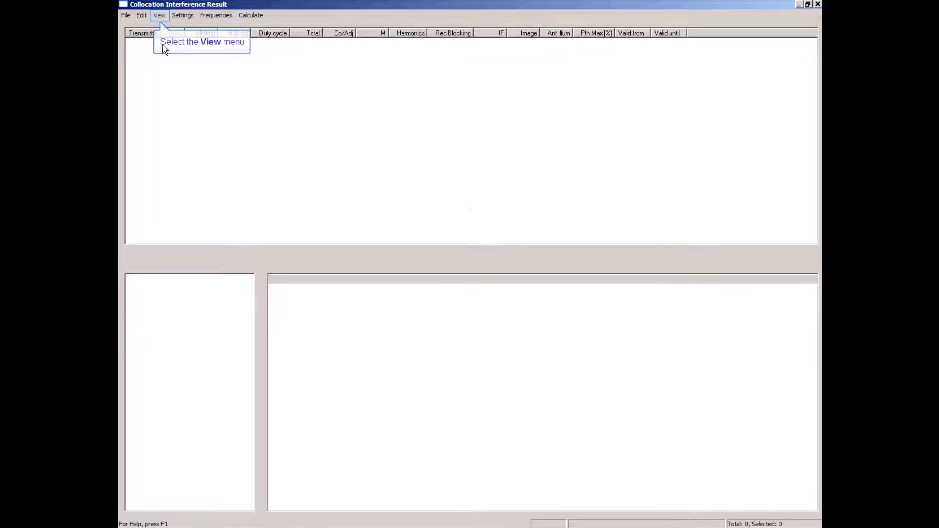
left_click(160, 17)
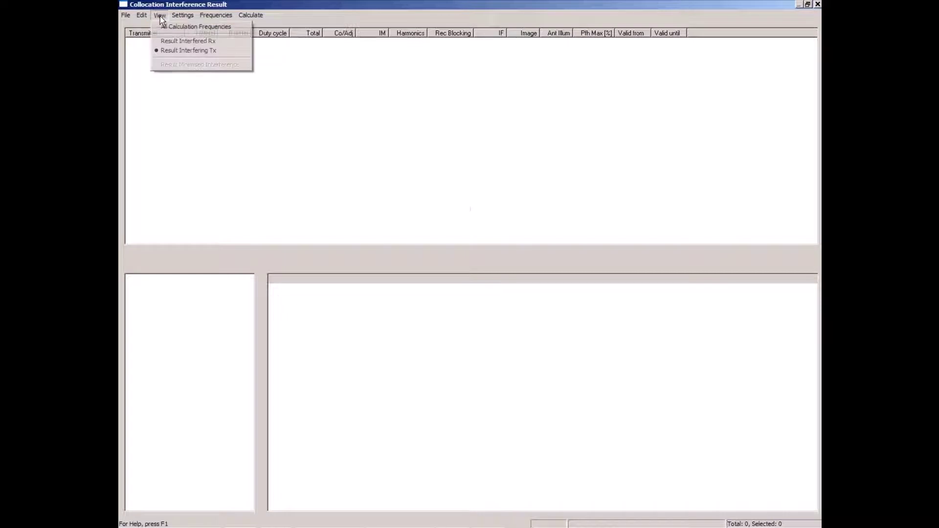
left_click(164, 43)
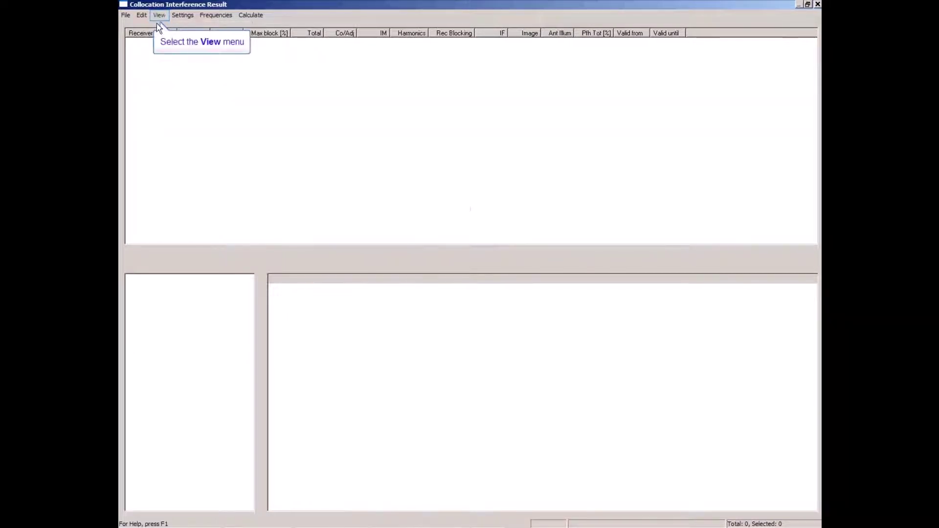
left_click(157, 16)
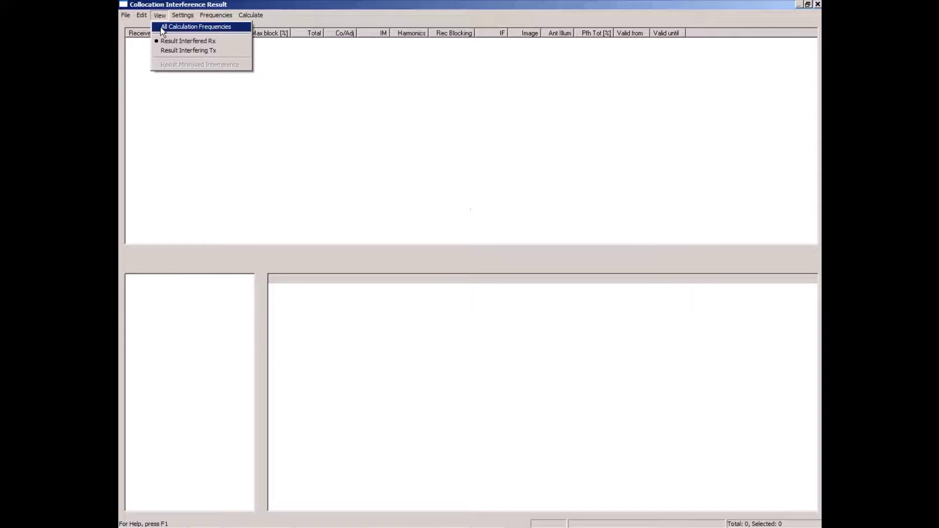
left_click(163, 27)
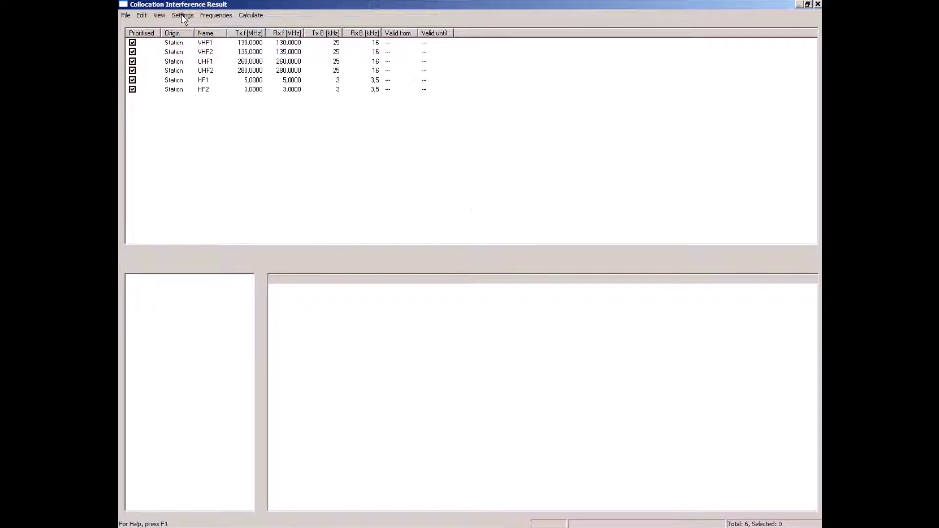
Try a maximum harmonic order of 13 and a maximum IM order of 13 in the interference calculation settings, and discard the changes
left_click(182, 16)
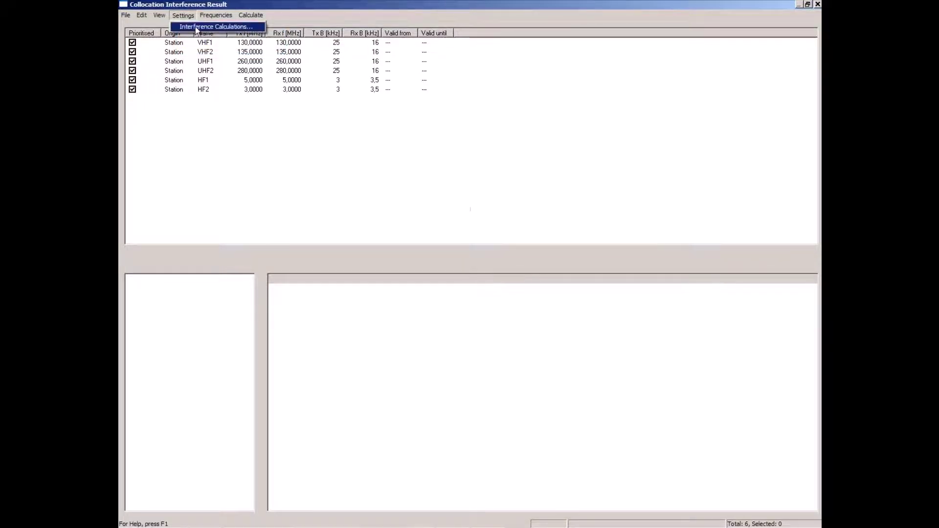
left_click(197, 28)
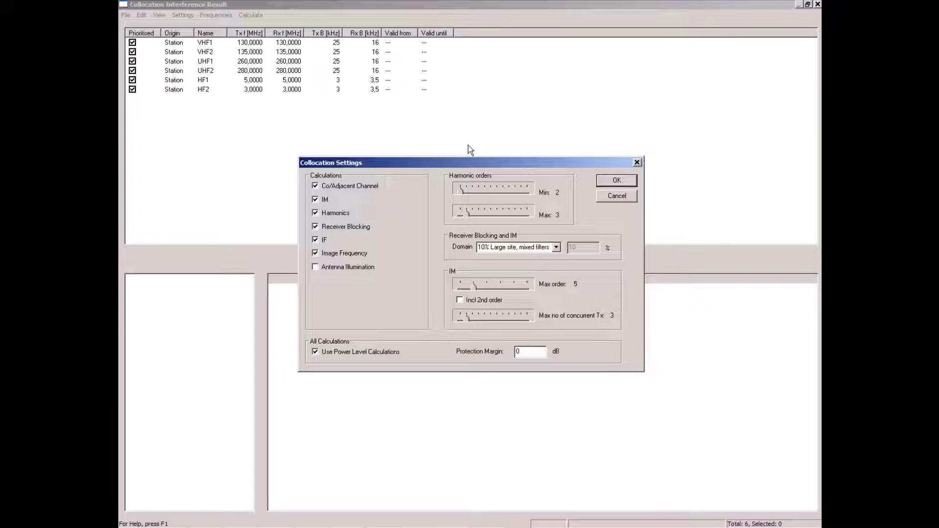
left_click_drag(480, 215, 539, 213)
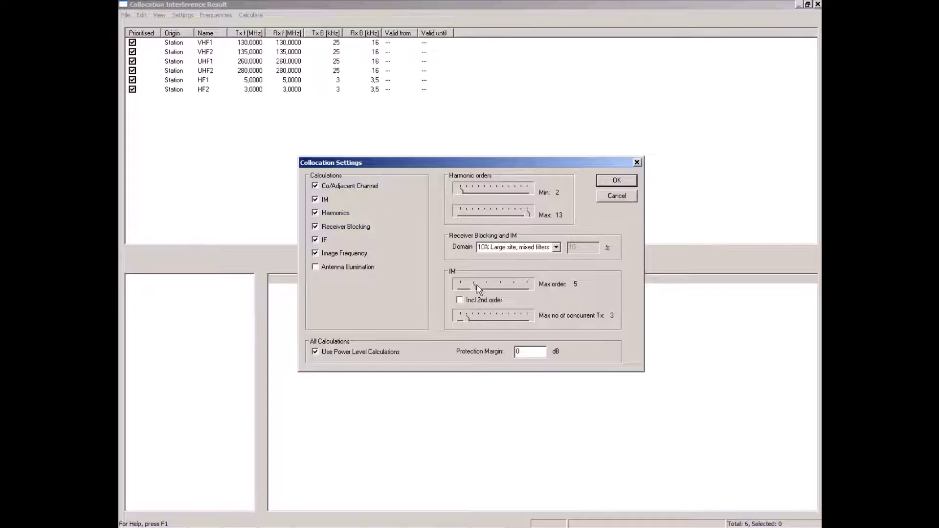
left_click_drag(477, 286, 533, 285)
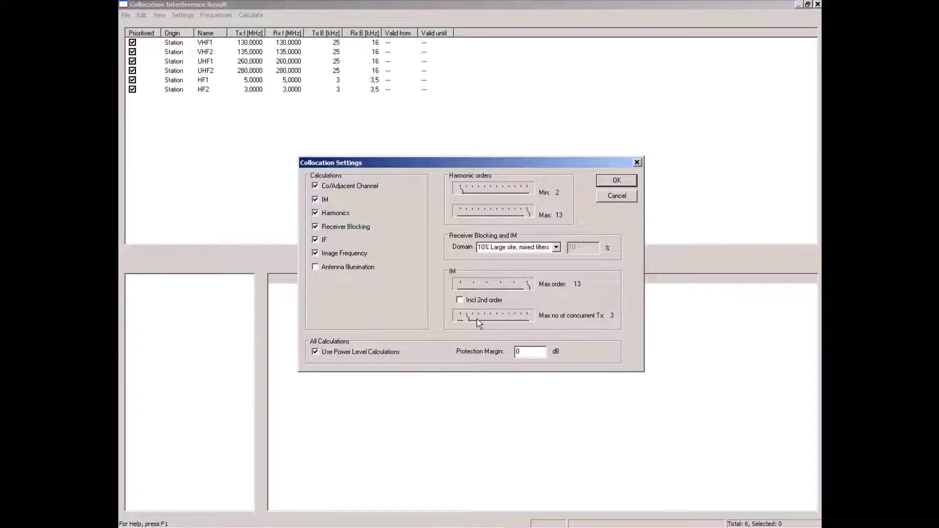
left_click_drag(476, 319, 546, 319)
left_click_drag(525, 318, 493, 319)
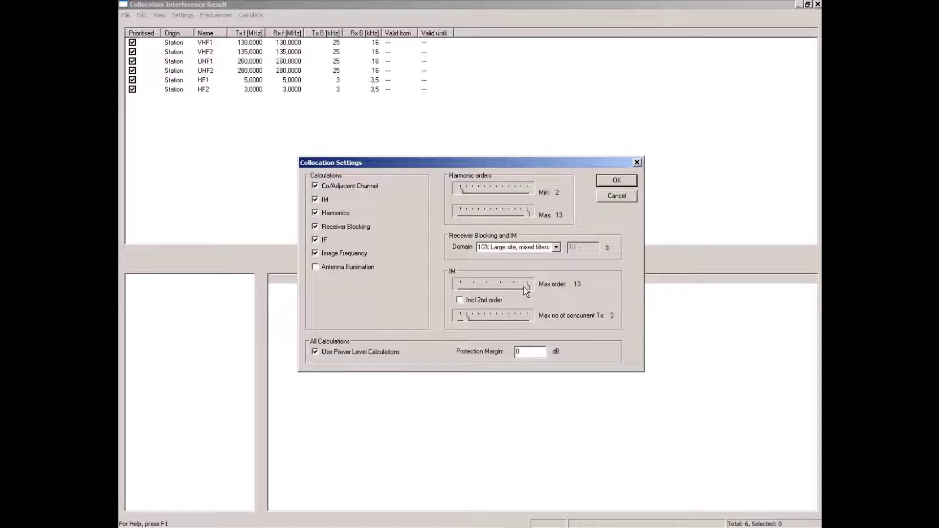
left_click_drag(524, 286, 472, 286)
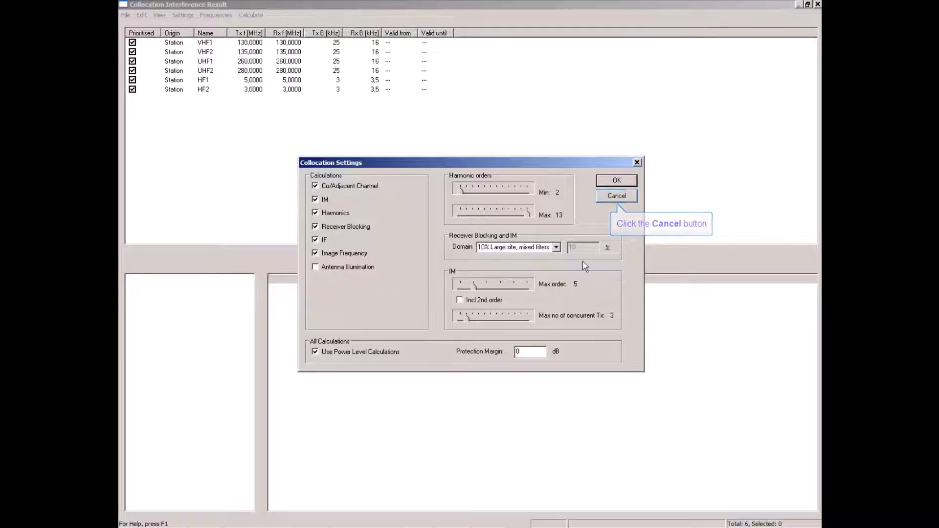
left_click(617, 196)
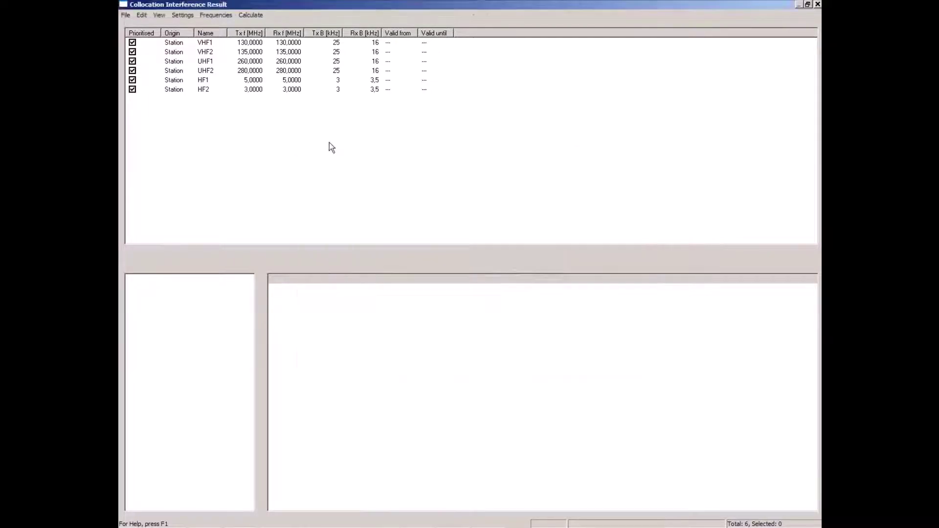
View the Minimise Interference options for interference free frequencies without running the calculation, and close the collocation interference result
left_click(251, 15)
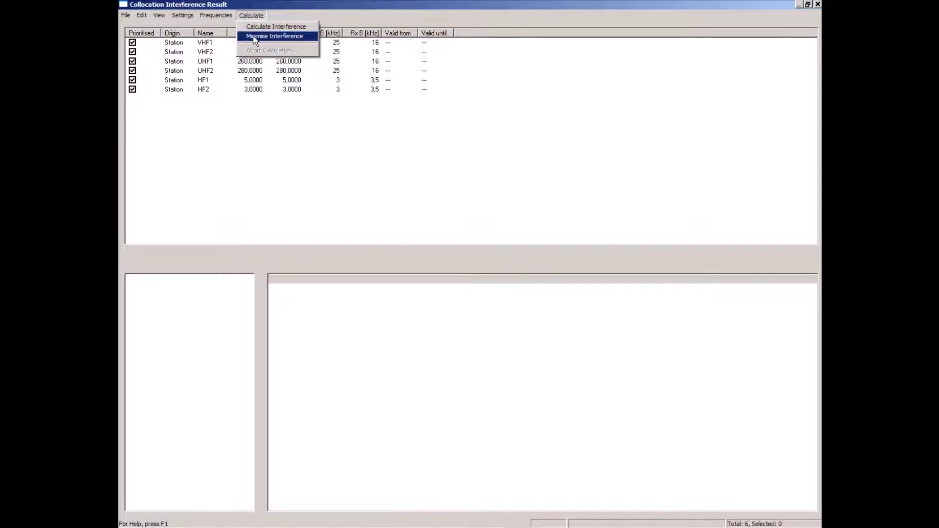
left_click(254, 38)
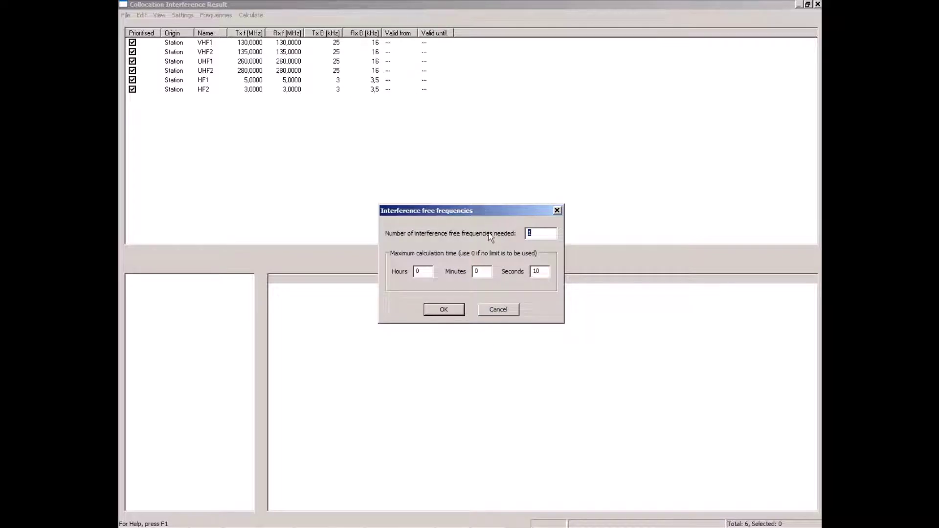
left_click(496, 310)
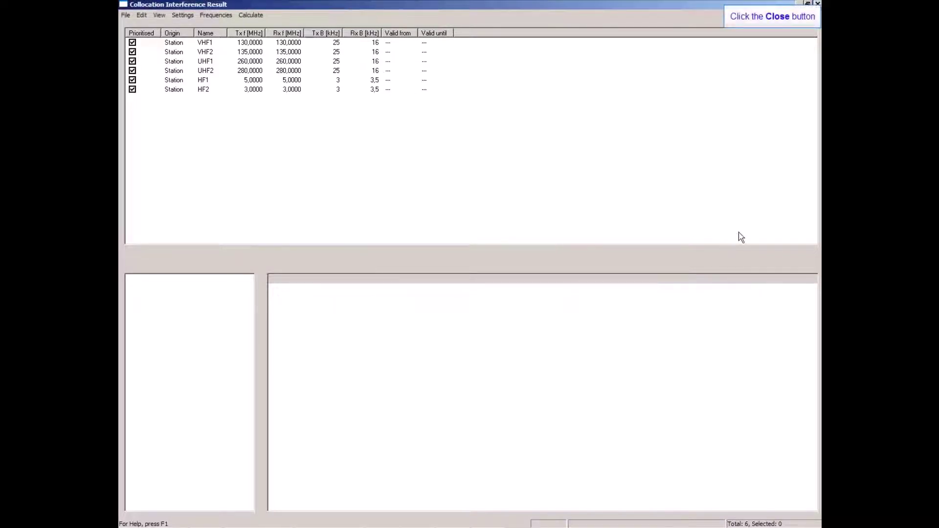
left_click(817, 4)
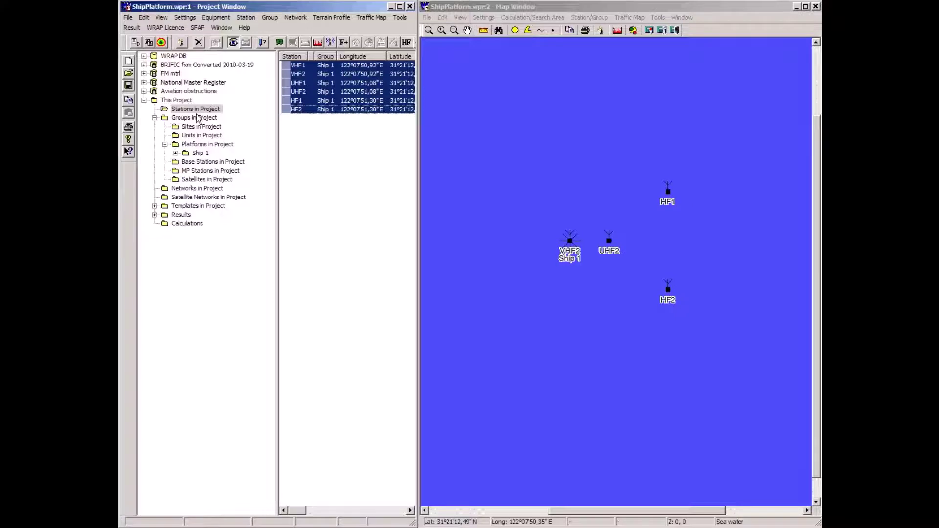
Duplicate the Ship 1 platform and move the copy to open water southwest of the original on the map
left_click(190, 145)
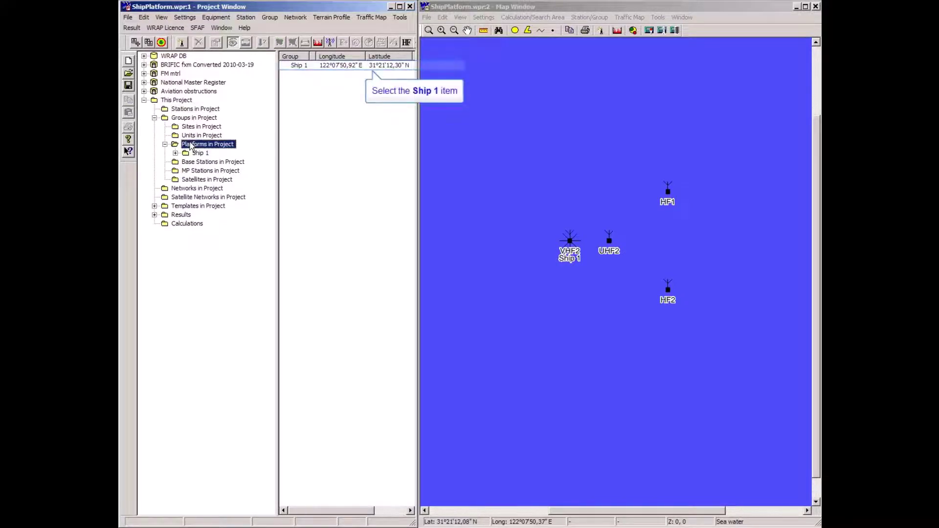
left_click(298, 66)
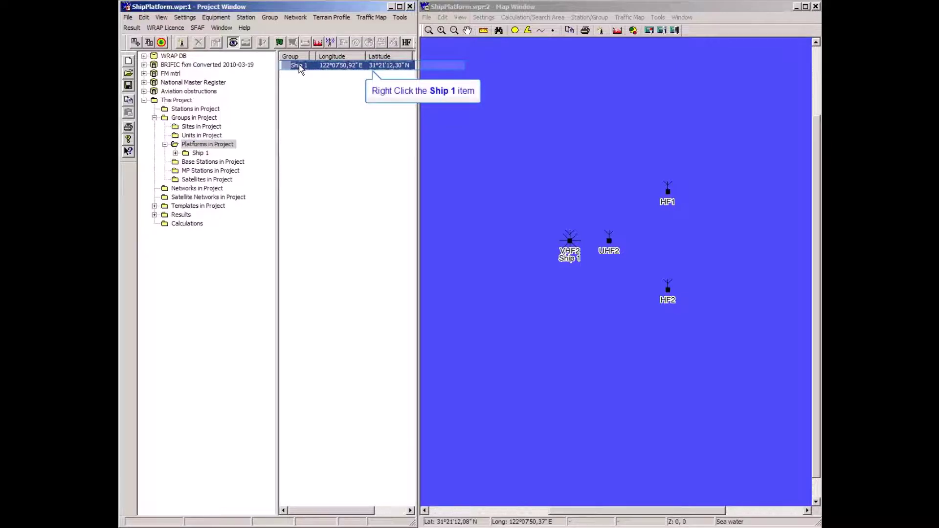
right_click(298, 65)
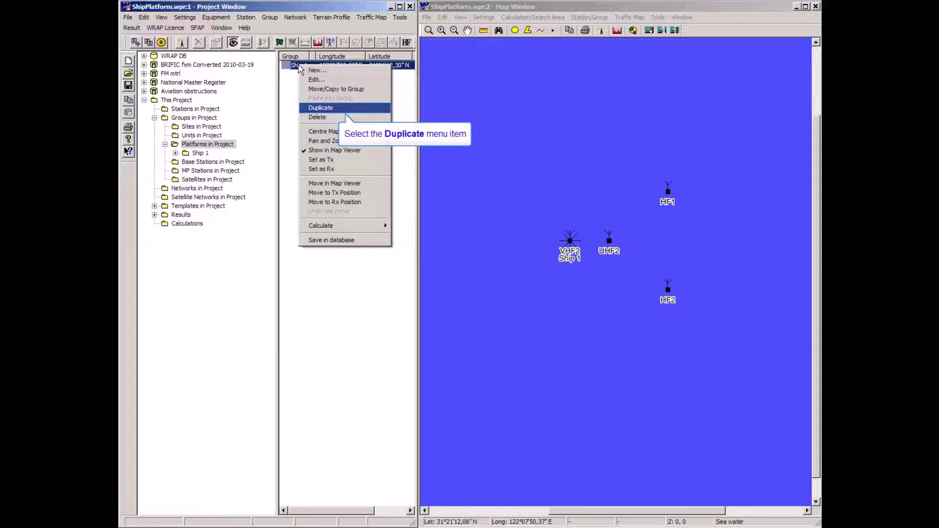
left_click(313, 109)
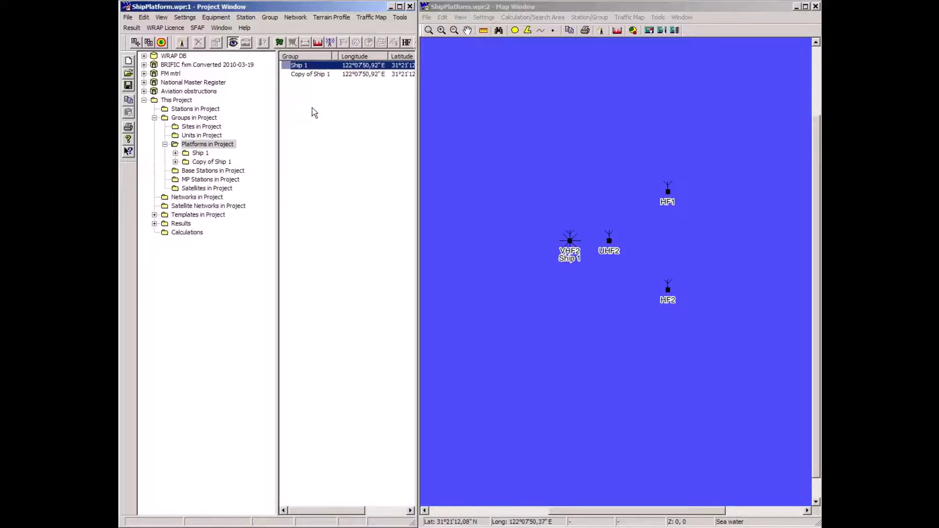
left_click(311, 74)
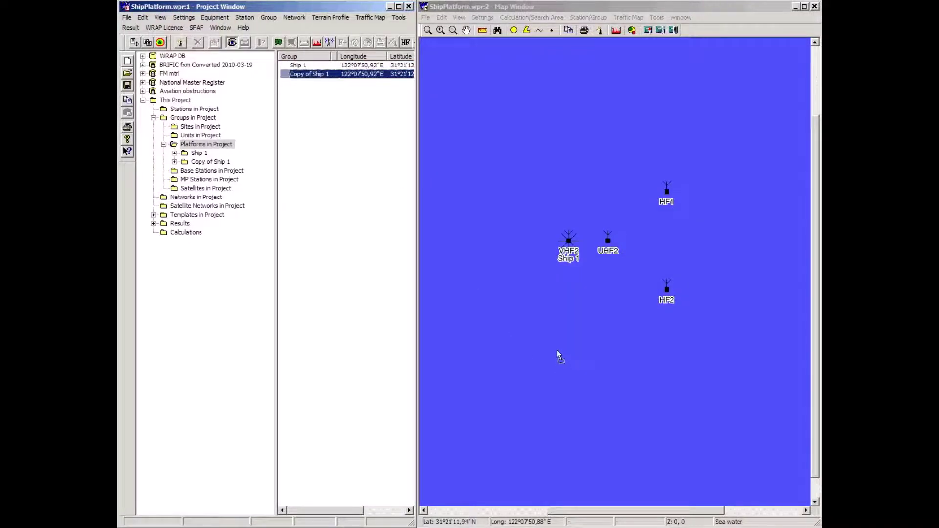
left_click(531, 352)
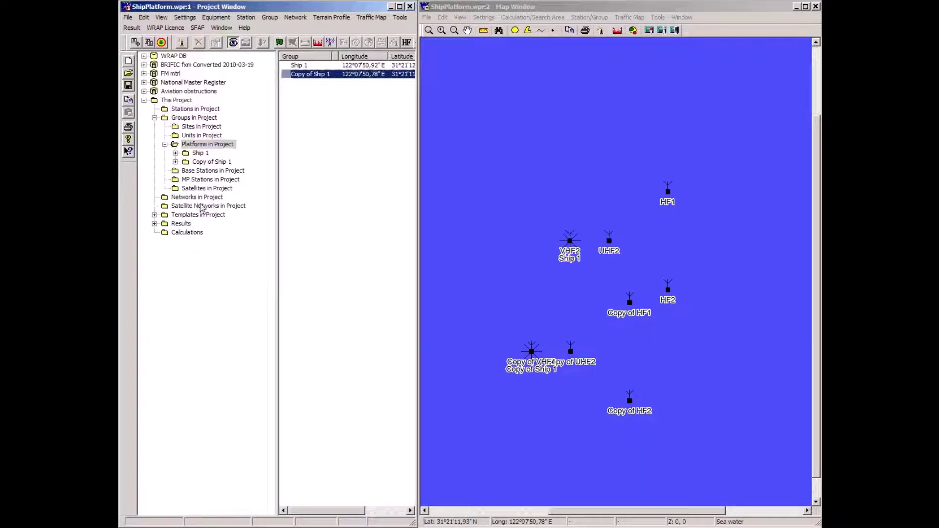
Calculate the collocation interference for all stations of Ship 1 and its copy, and maximize the result window
left_click(184, 110)
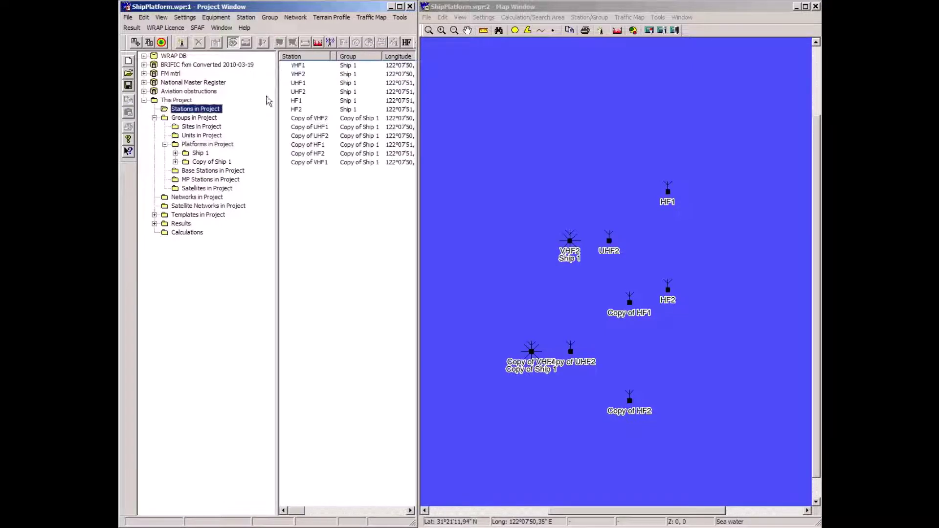
left_click(297, 162)
key("ctrl+a")
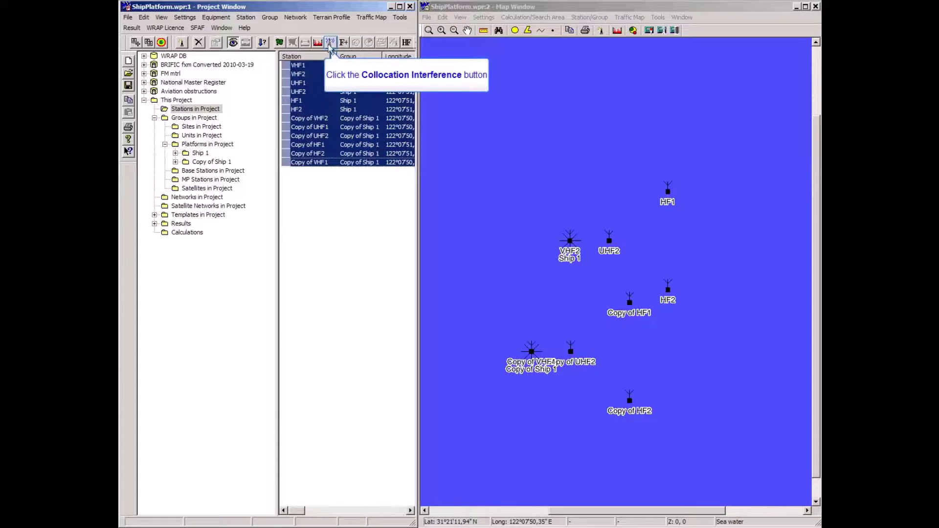
left_click(331, 42)
left_click(254, 158)
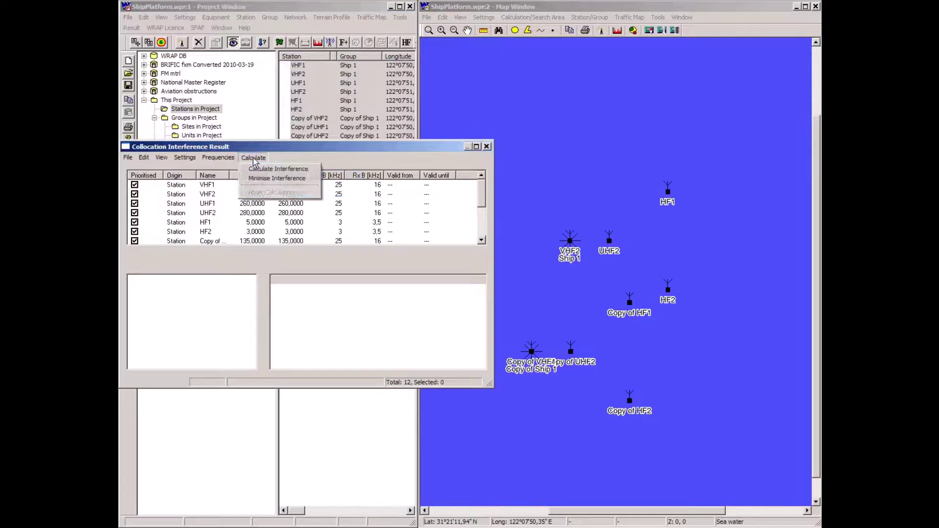
left_click(263, 170)
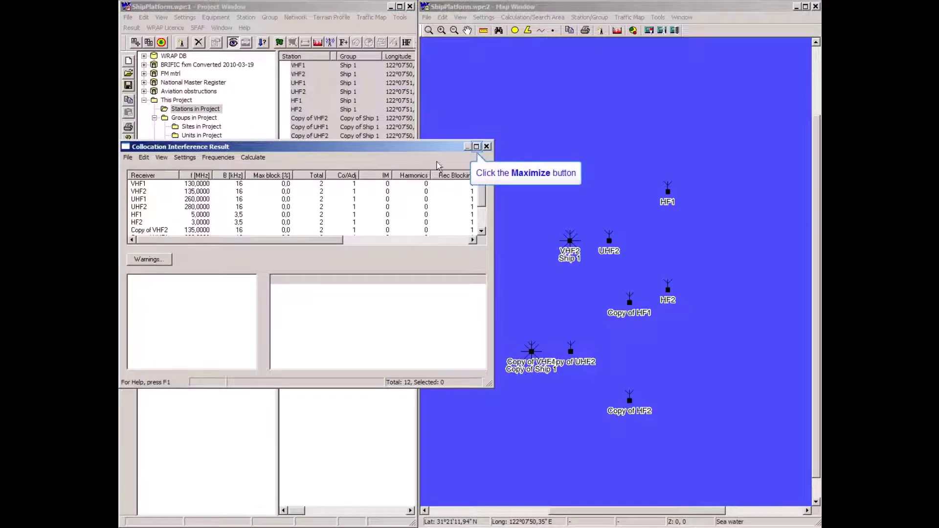
left_click(477, 147)
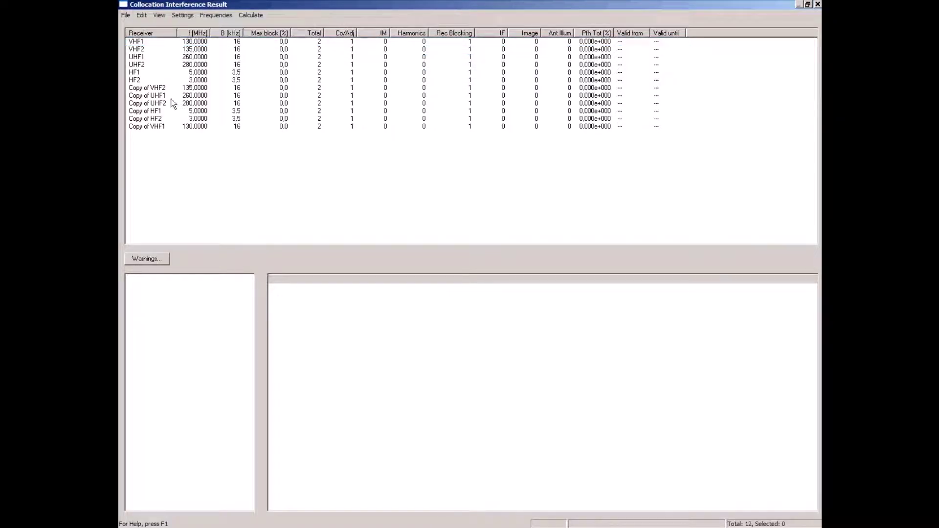
Examine the co/adjacent channel and receiver blocking interferers of VHF1, and close the collocation interference result
left_click(136, 43)
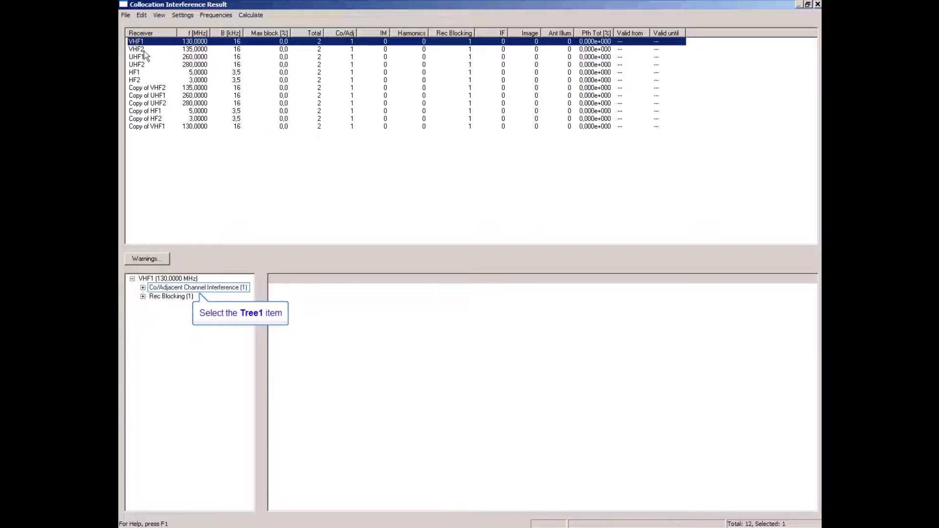
left_click(163, 290)
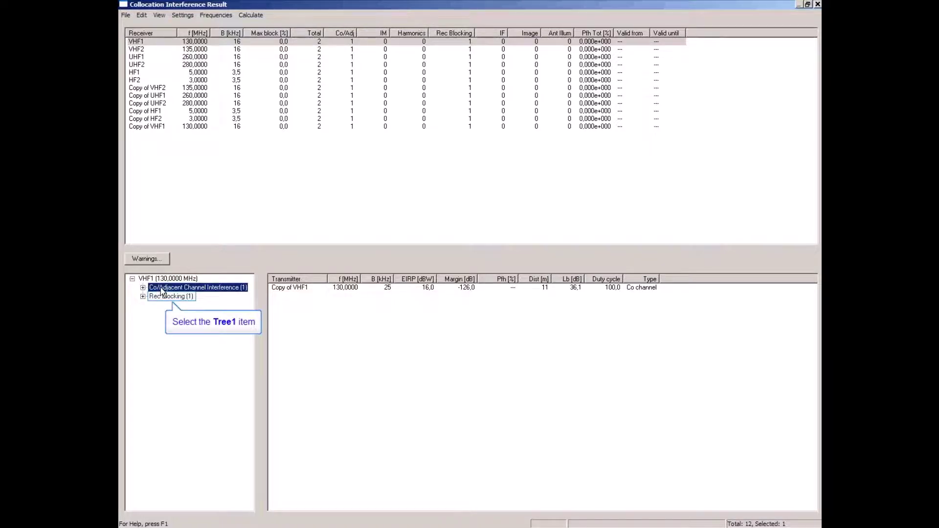
left_click(165, 297)
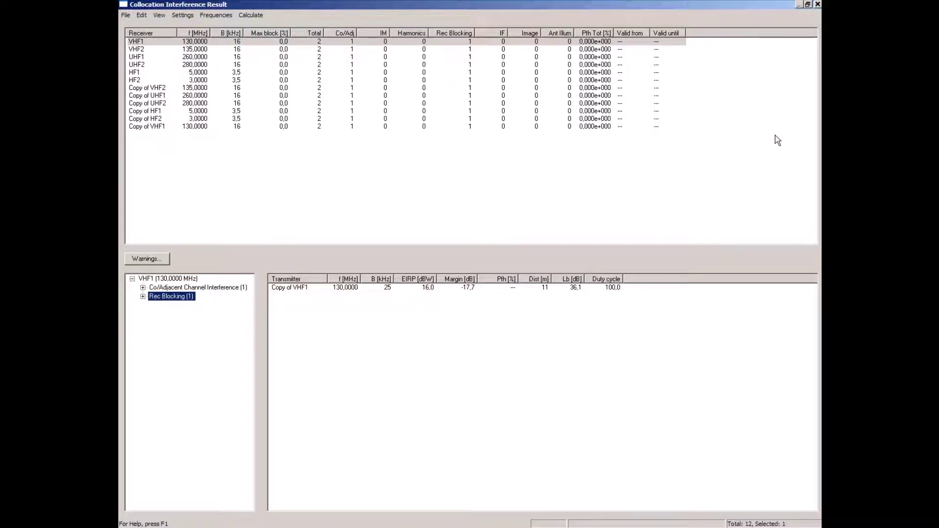
left_click(818, 5)
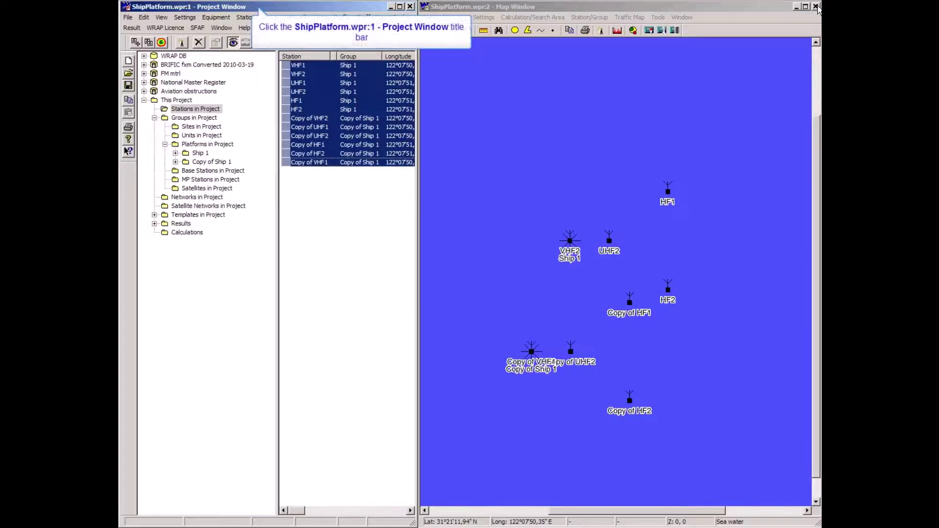
Open the recent FHInterference.wpe project and accept continuing with its different geo class
left_click(364, 9)
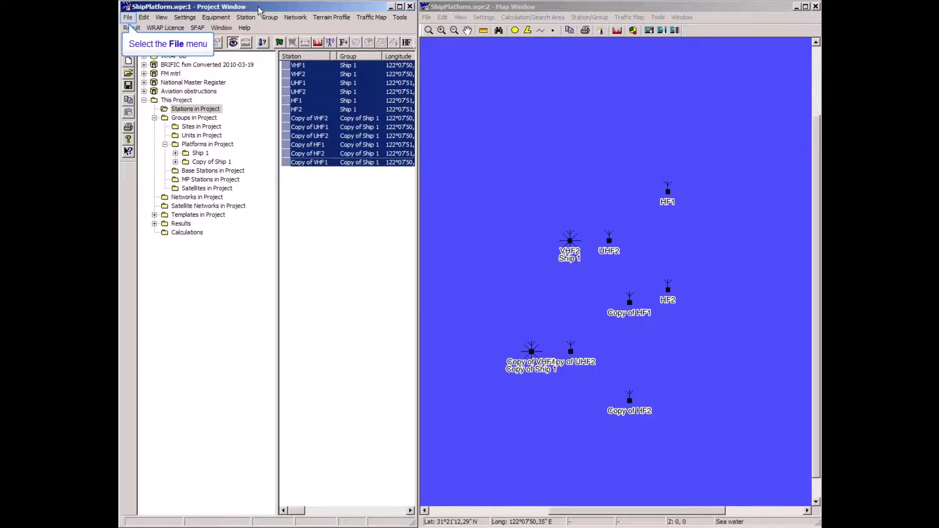
left_click(128, 18)
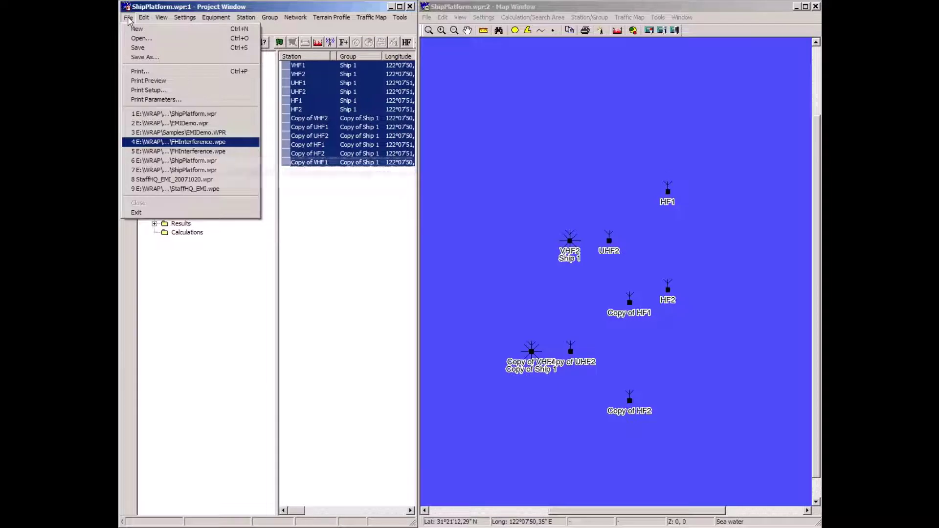
left_click(143, 143)
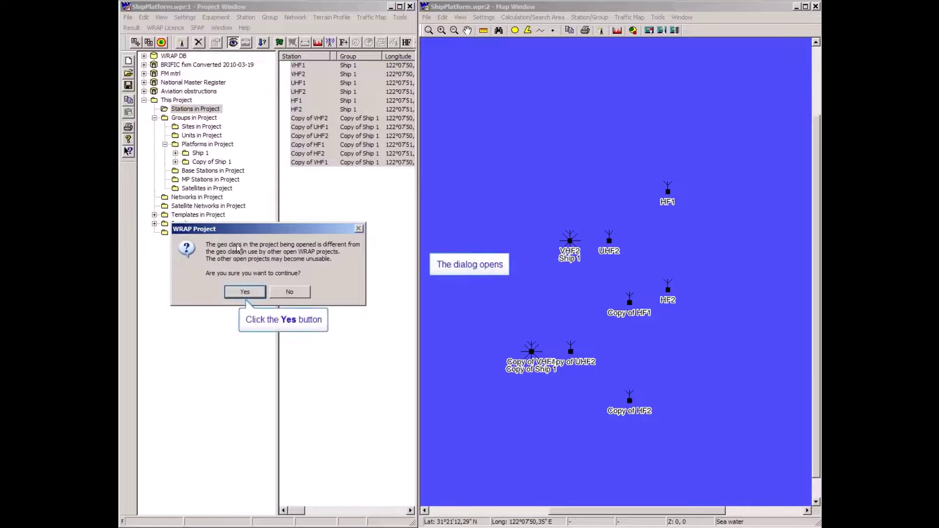
left_click(244, 292)
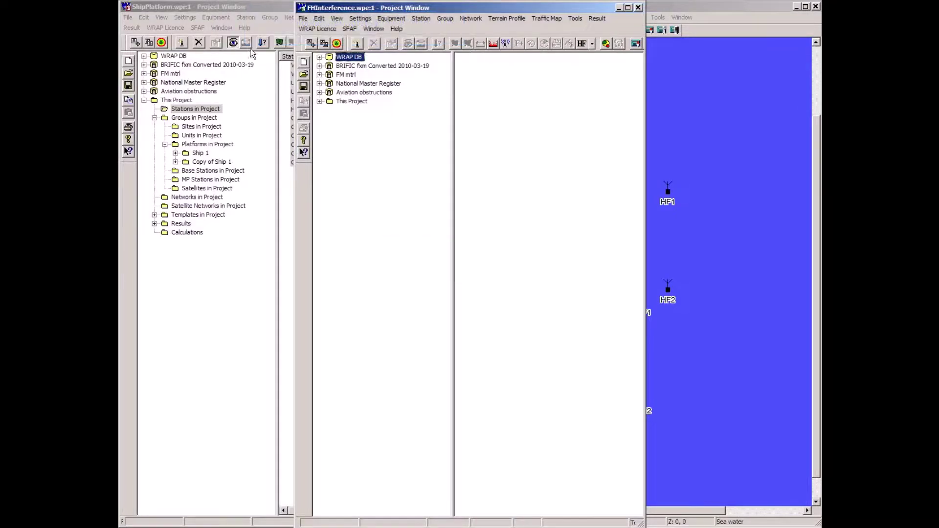
Close the ShipPlatform.wpr project without saving its changes
left_click(253, 7)
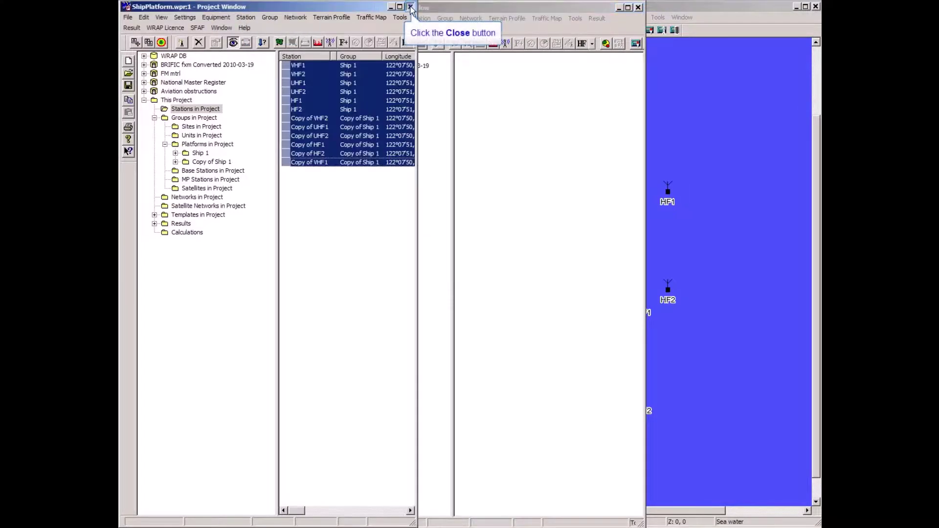
left_click(408, 7)
left_click(469, 283)
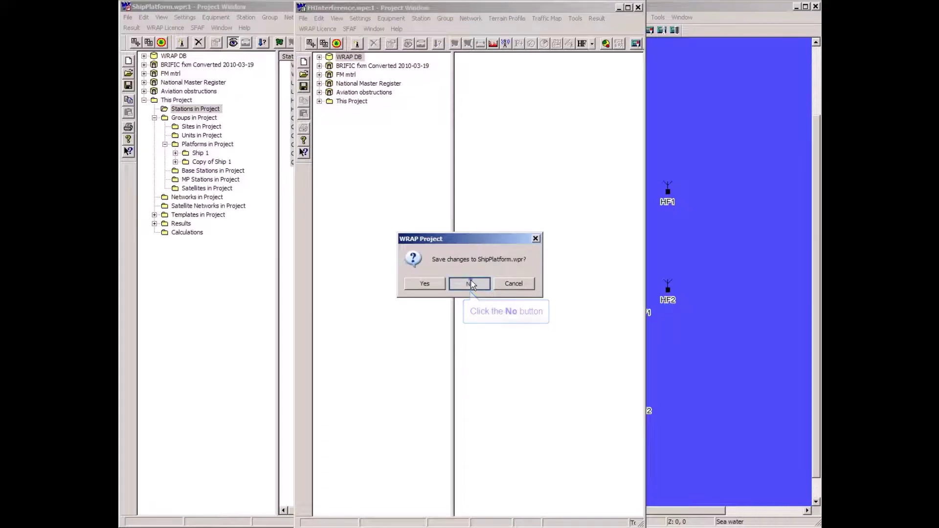
Arrange the FHInterference project and map windows side by side, with the FH and FF stations in view on the map
left_click_drag(512, 8, 324, 6)
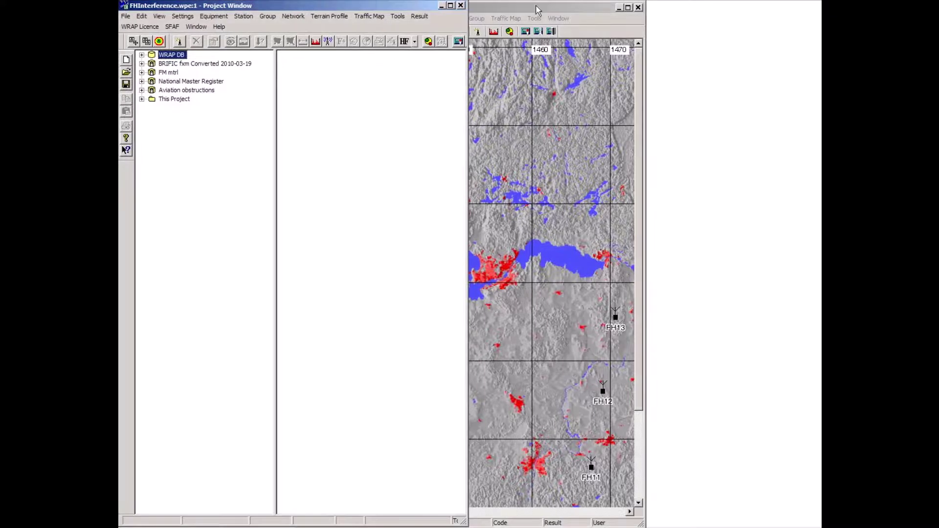
left_click_drag(537, 10, 687, 5)
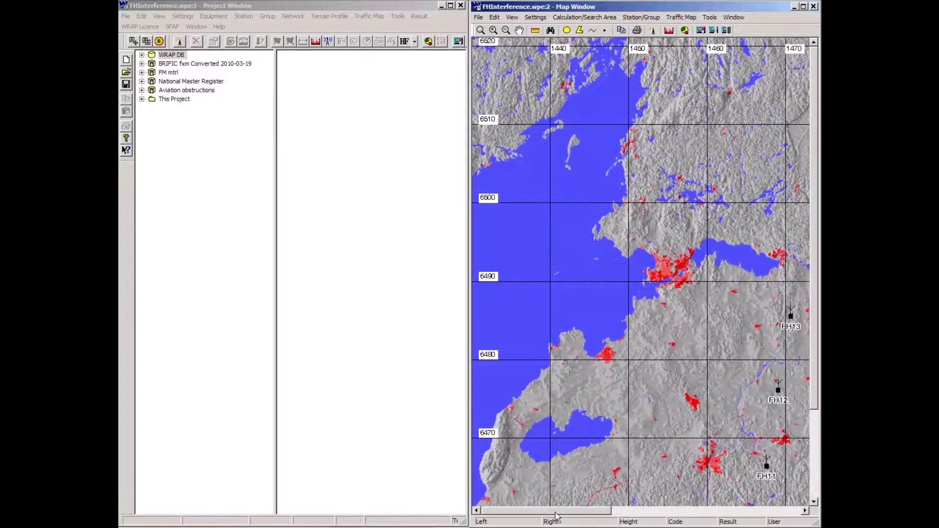
left_click_drag(556, 515, 660, 519)
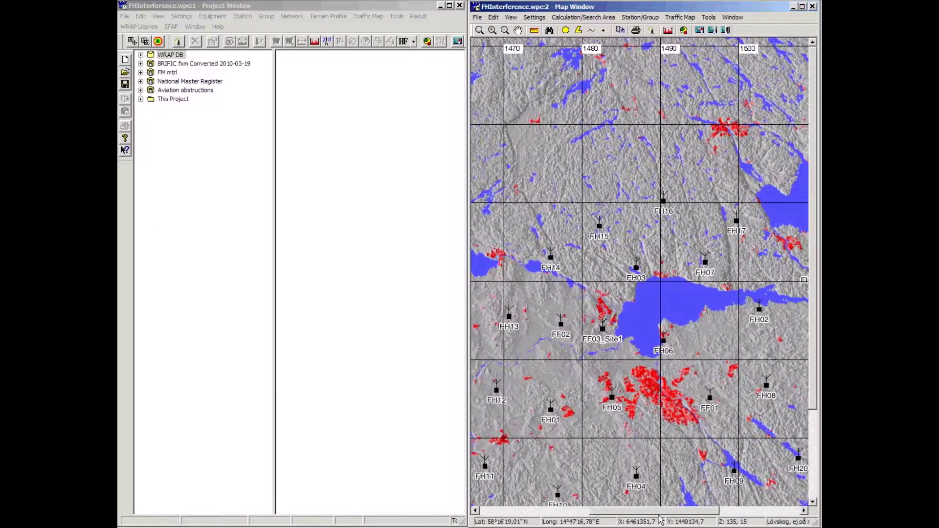
left_click_drag(813, 243, 812, 291)
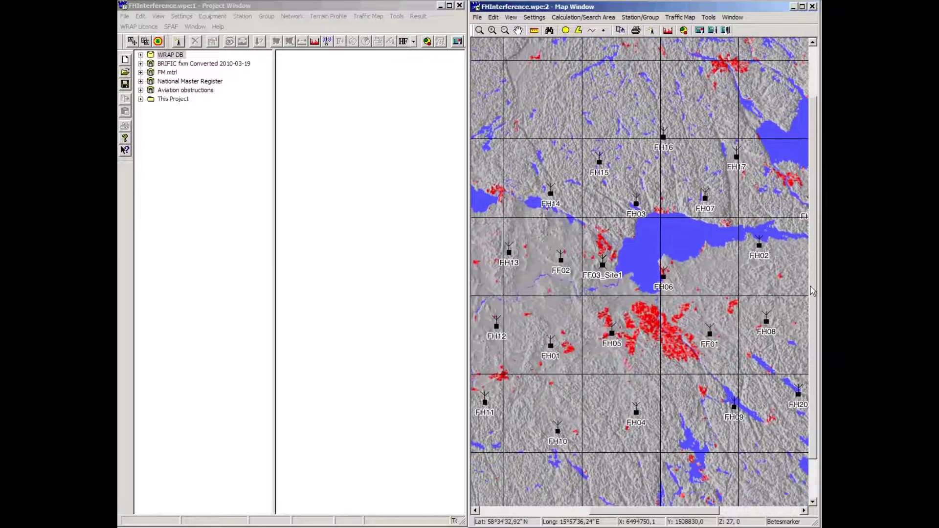
List the stations in the project and examine FH01's frequency hopping band and transmitter equipment, leaving the station without changes
double_click(172, 99)
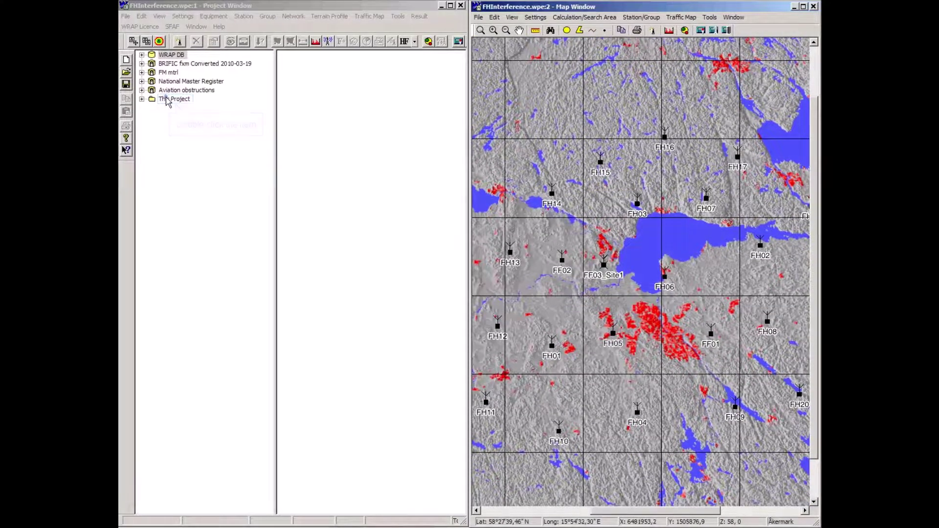
double_click(179, 108)
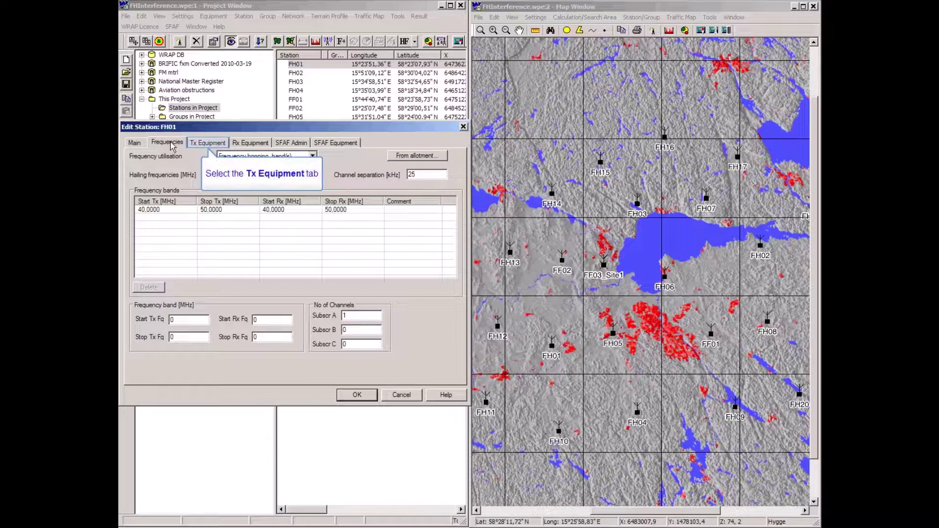
left_click(219, 145)
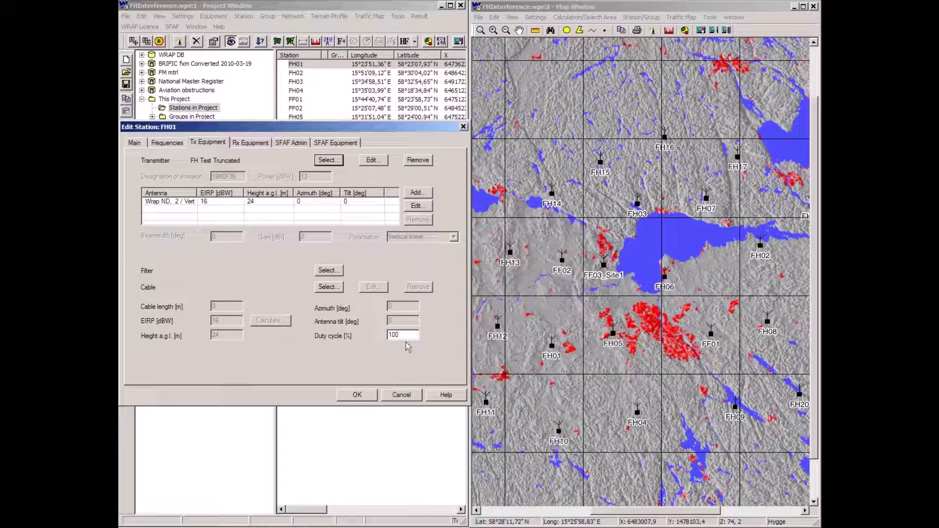
left_click(404, 396)
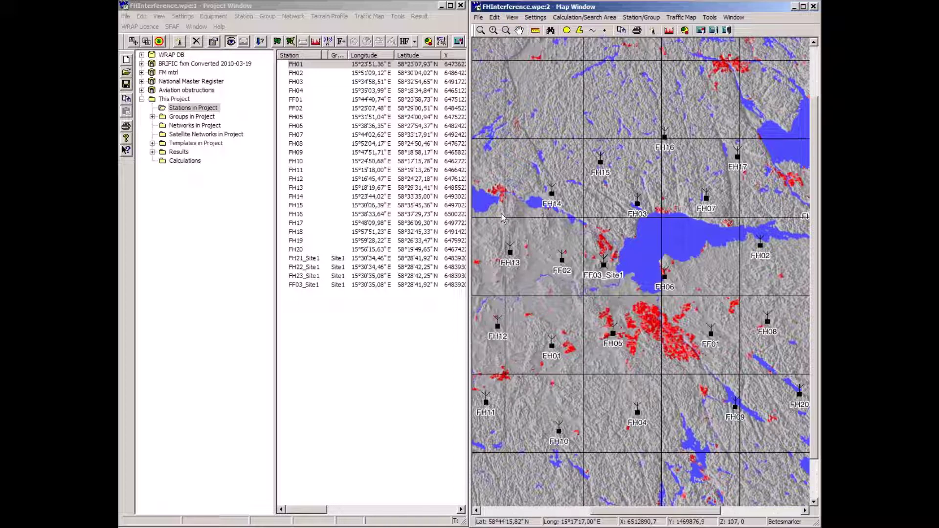
Set the map scale to 1:200 and examine the frequencies of station FF03_Site1, leaving the station without changes
left_click(512, 17)
mouse_move(521, 72)
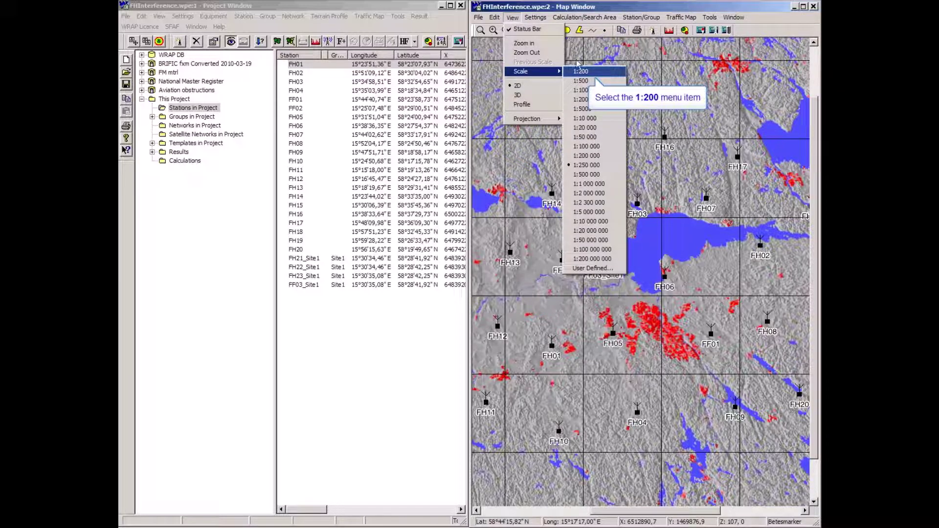
left_click(579, 72)
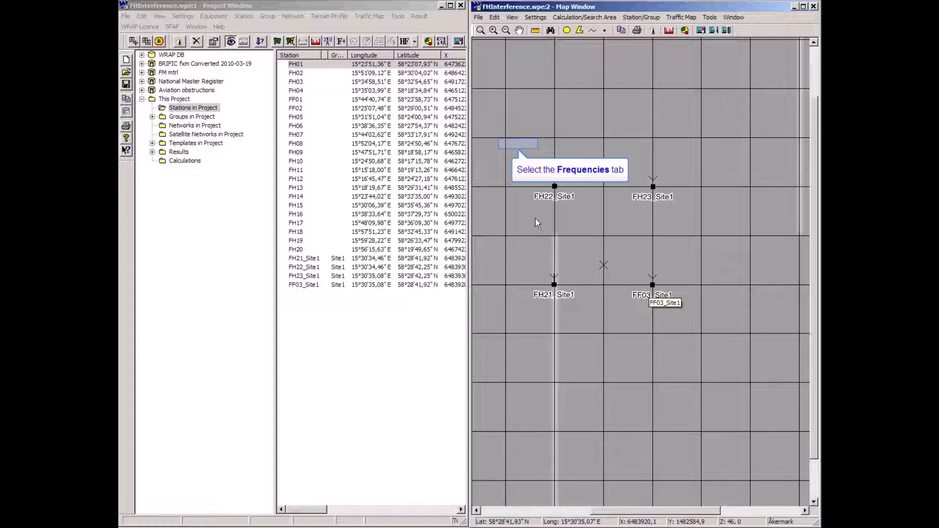
left_click(524, 144)
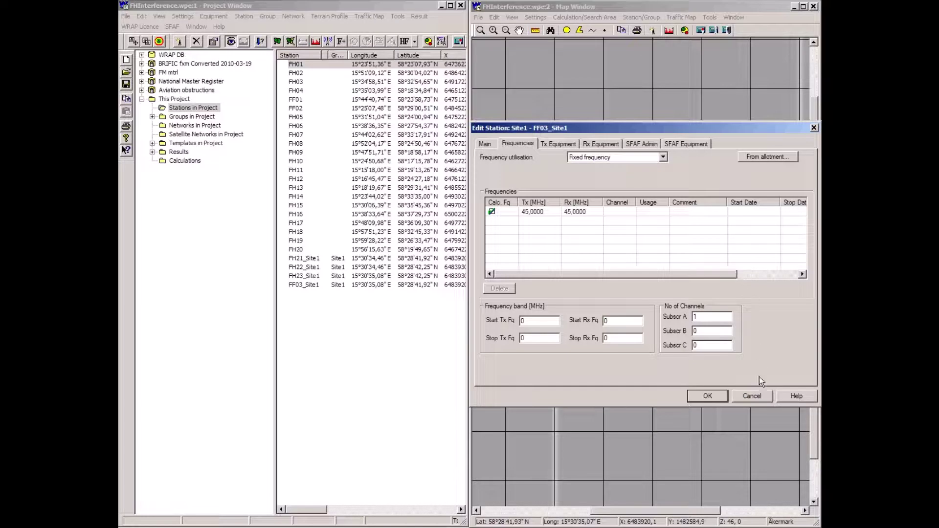
left_click(759, 397)
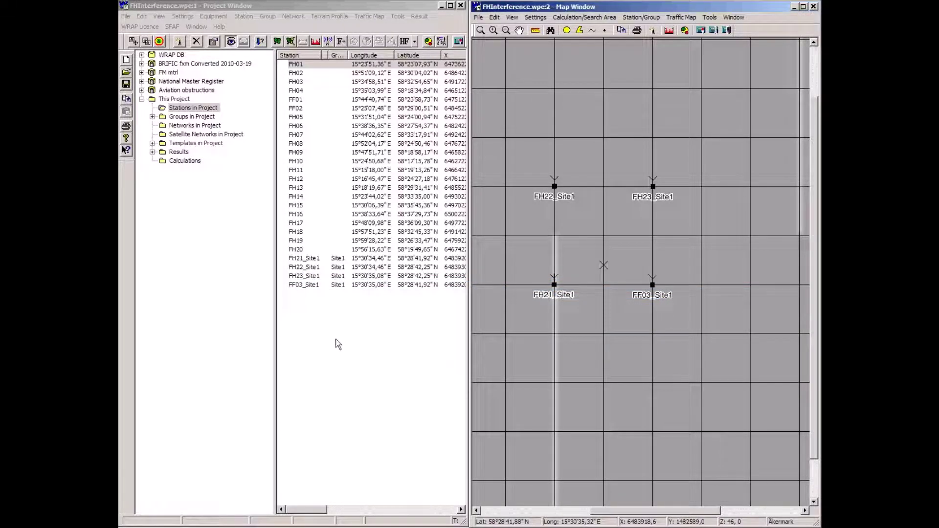
Calculate an Interference Analysis for station FF03_Site1 as the interfered station
left_click(299, 286)
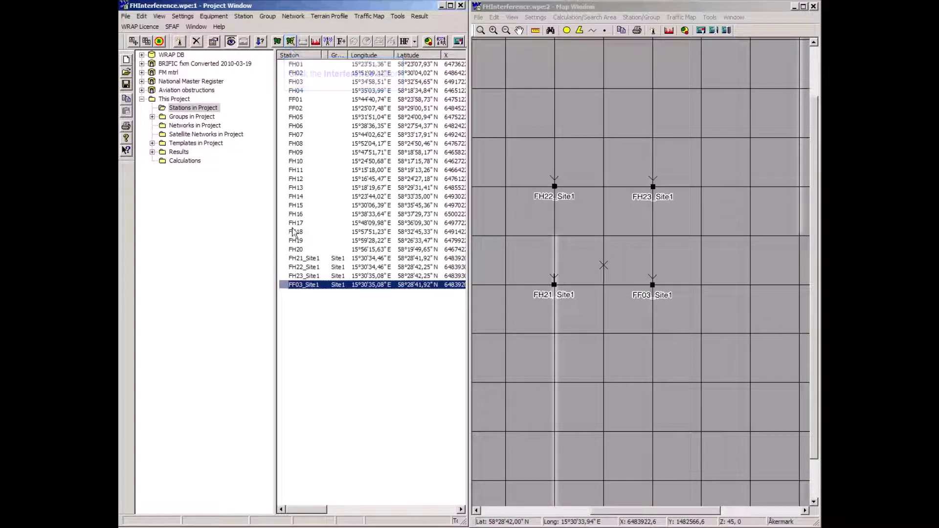
left_click(290, 42)
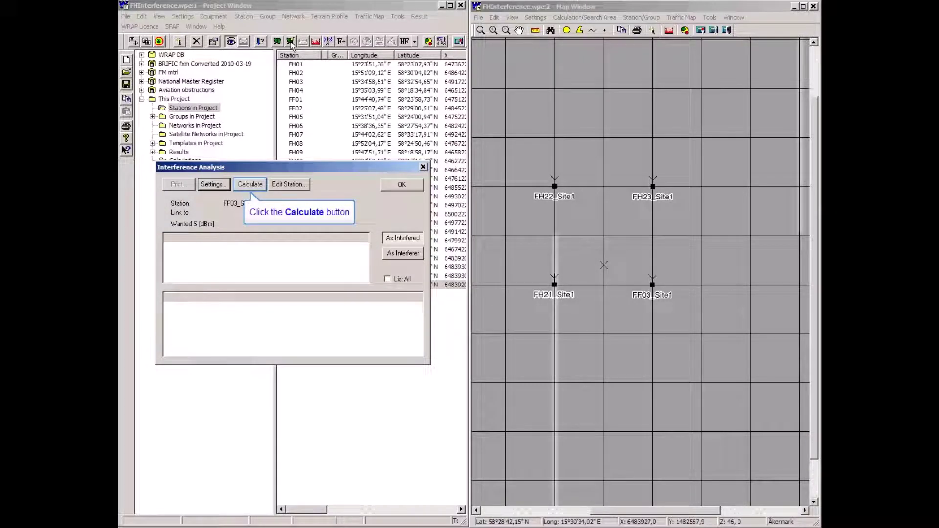
left_click(250, 185)
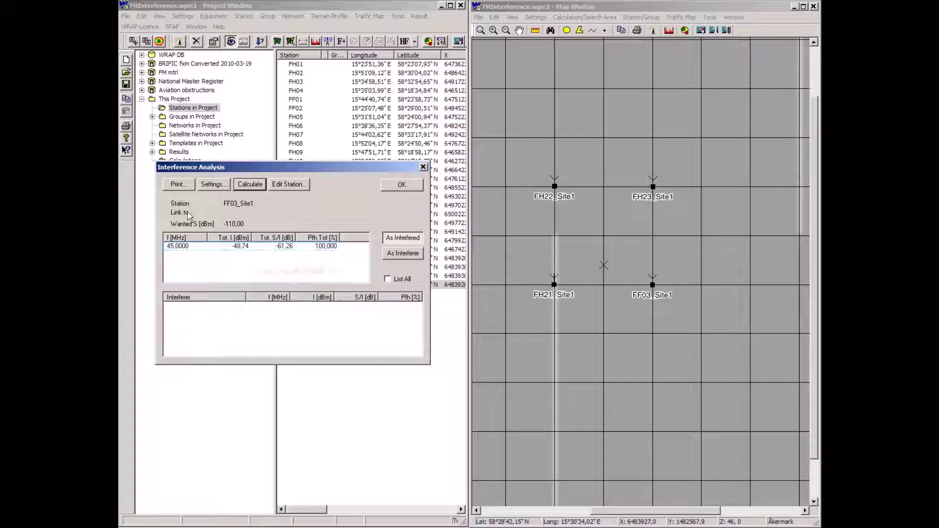
List the interferers on FF03_Site1's 45 MHz frequency and sort them first by S/I and then by Pfh
left_click(179, 246)
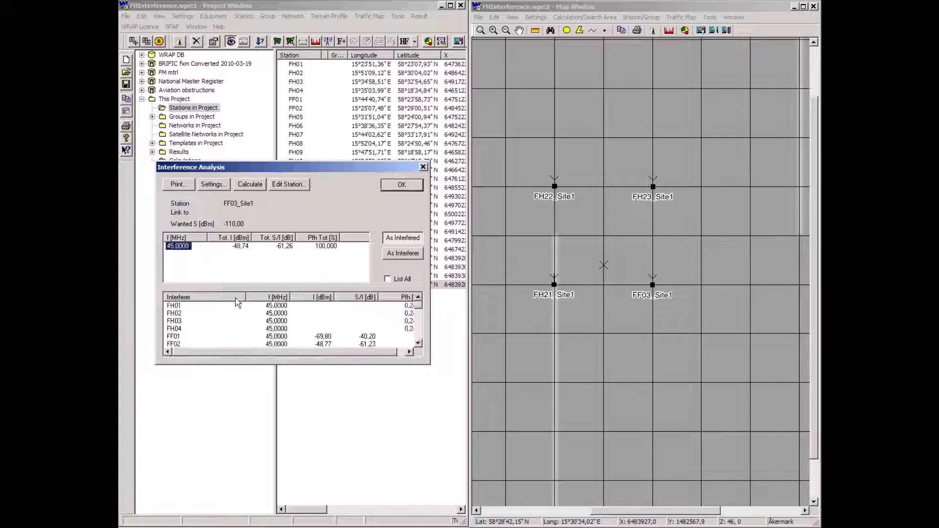
left_click_drag(245, 297, 211, 297)
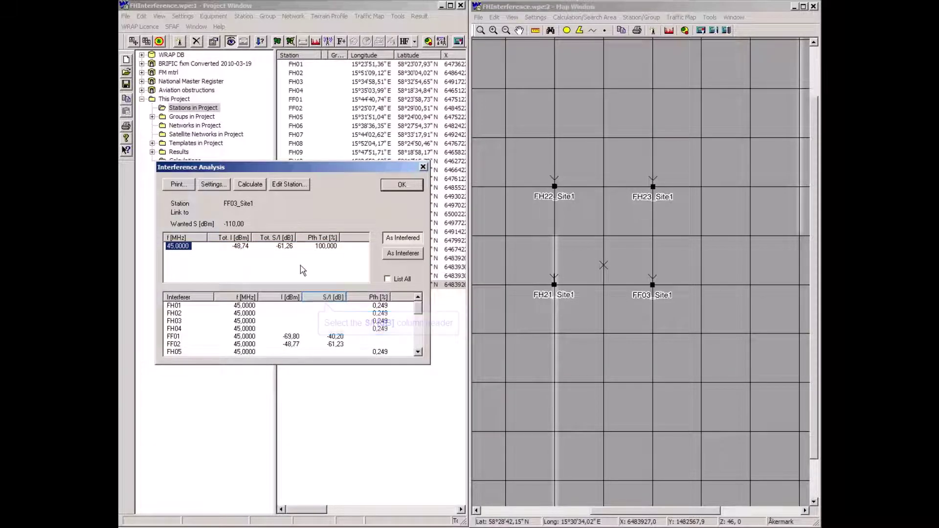
left_click(312, 298)
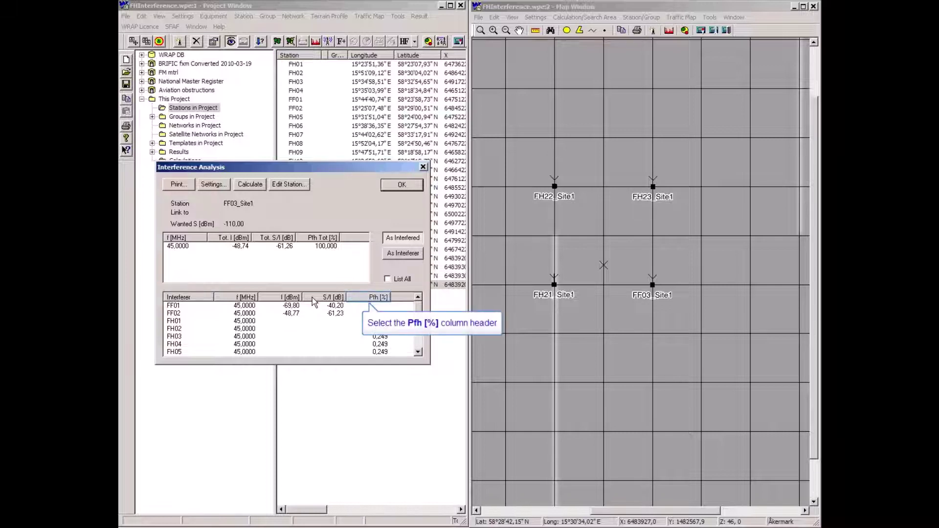
left_click(359, 300)
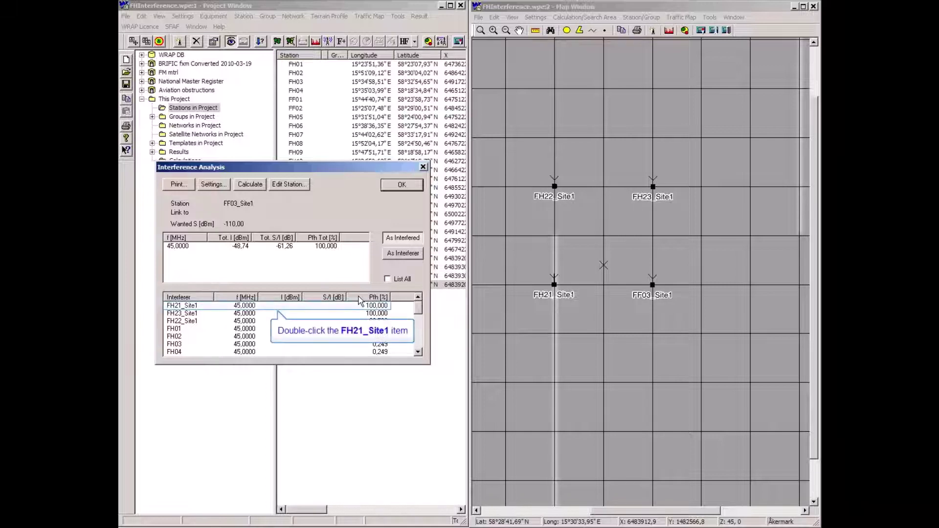
Start adding a transmitter filter to the interferer FH21_Site1, choosing Band Pass, 70 MHz from the WRAP DB database
double_click(180, 306)
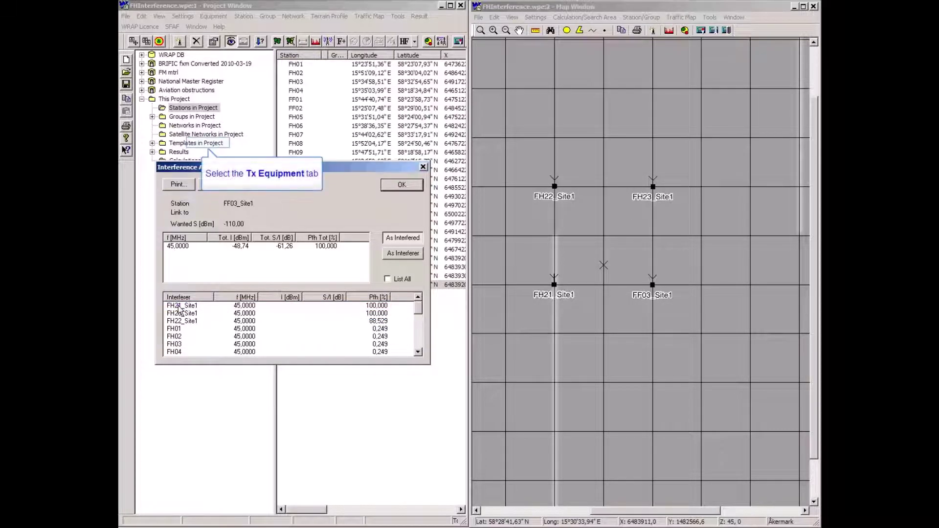
left_click(203, 147)
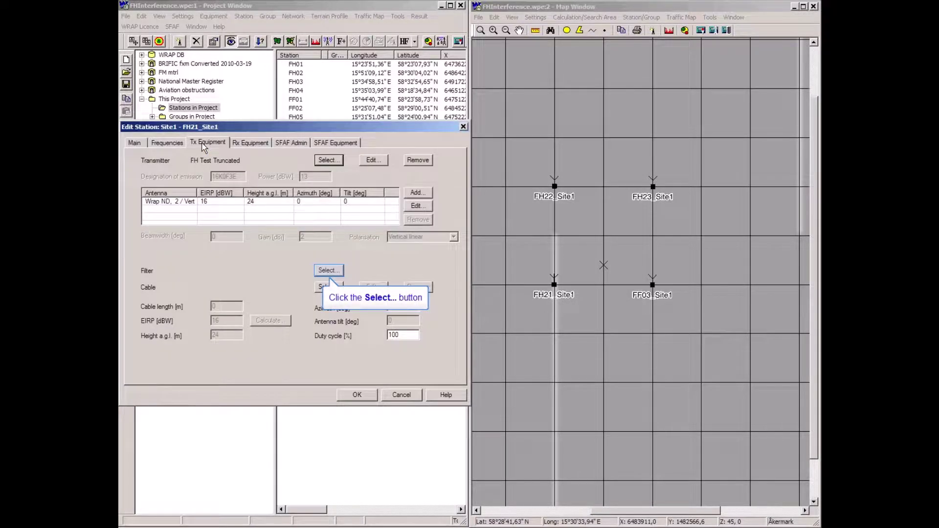
left_click(328, 269)
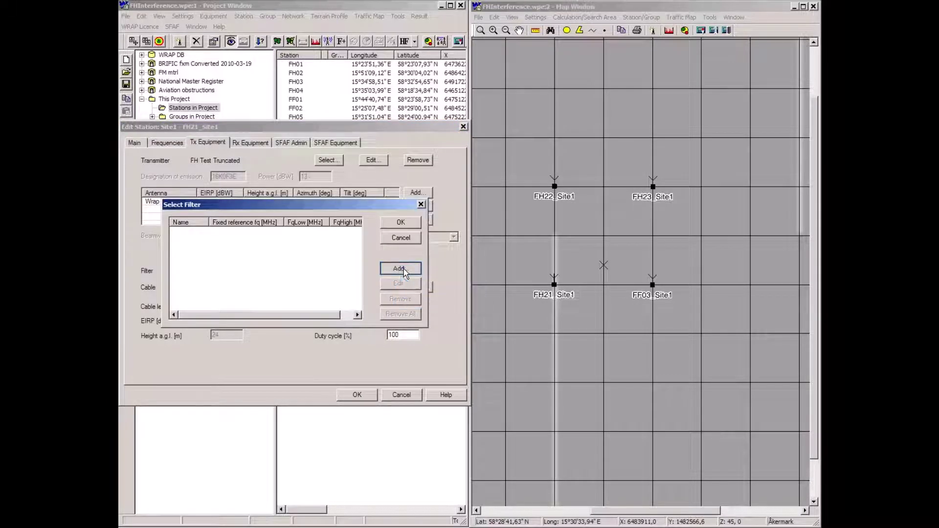
left_click(400, 268)
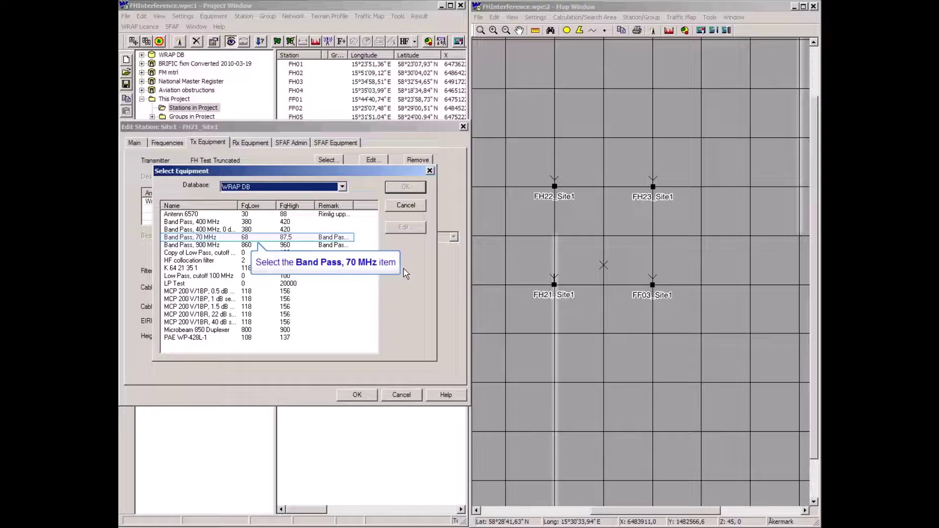
left_click(183, 239)
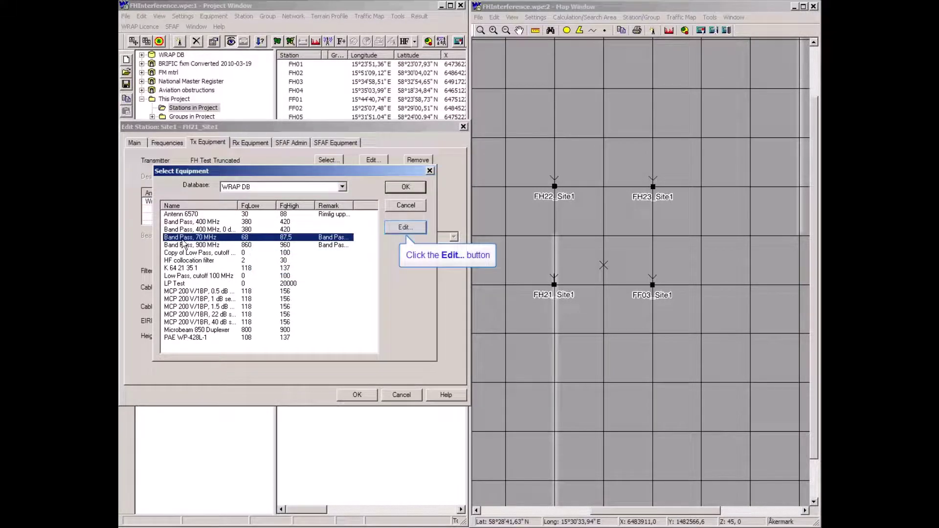
Review the frequency characteristics of the Band Pass, 70 MHz filter and add it to FH21_Site1's transmitter equipment
left_click(405, 227)
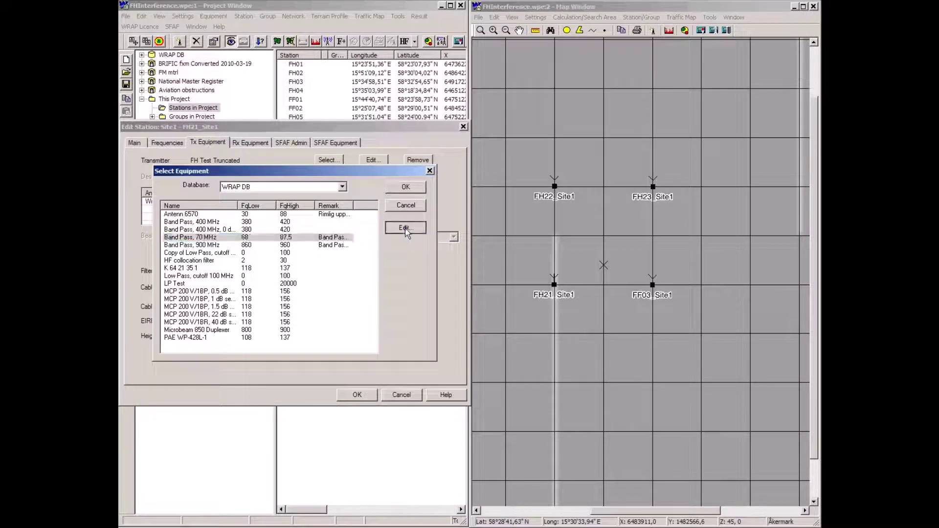
left_click(199, 169)
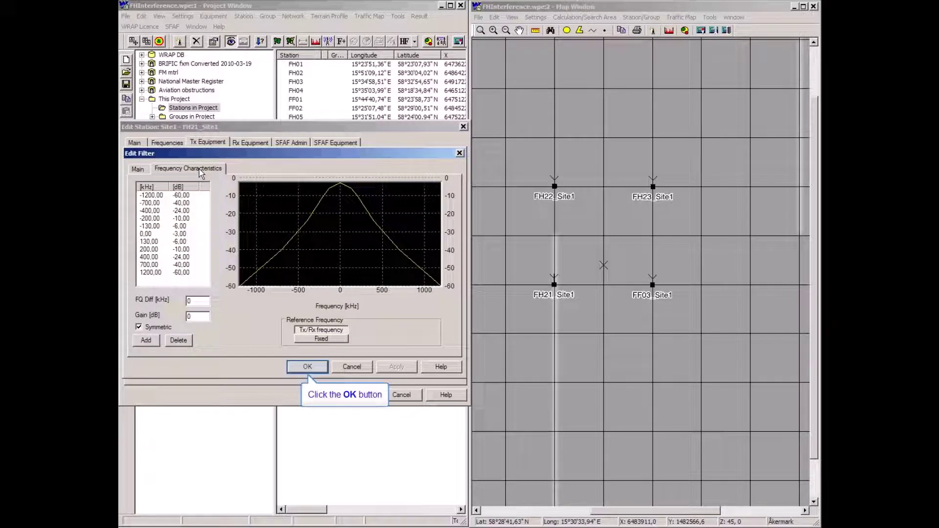
left_click(307, 367)
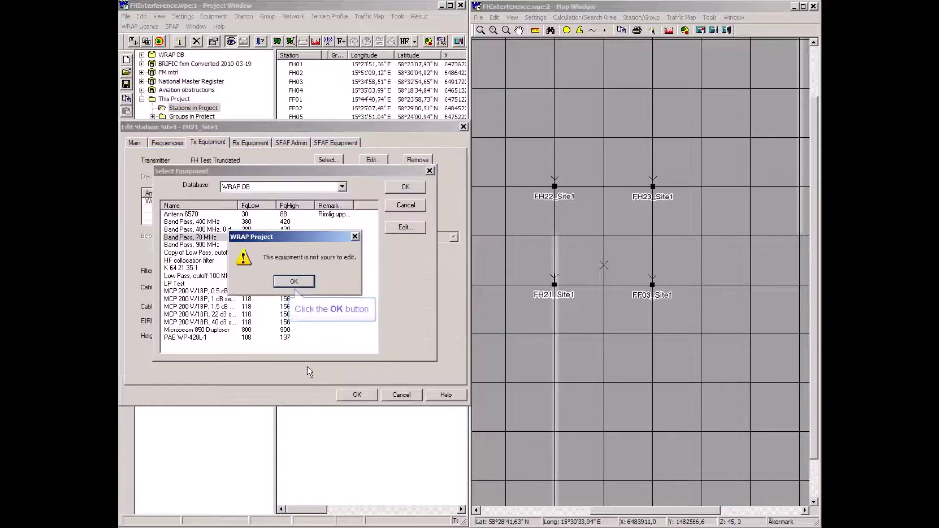
left_click(294, 281)
left_click(406, 187)
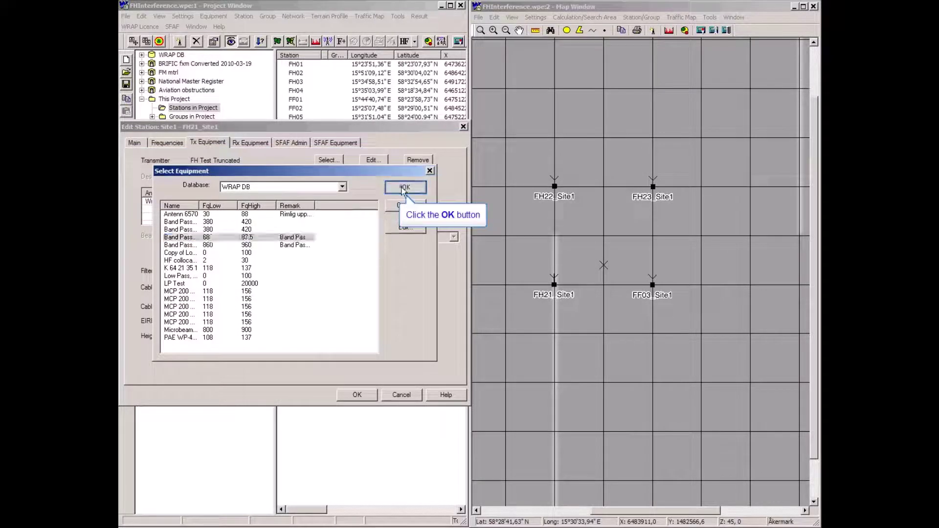
left_click(401, 224)
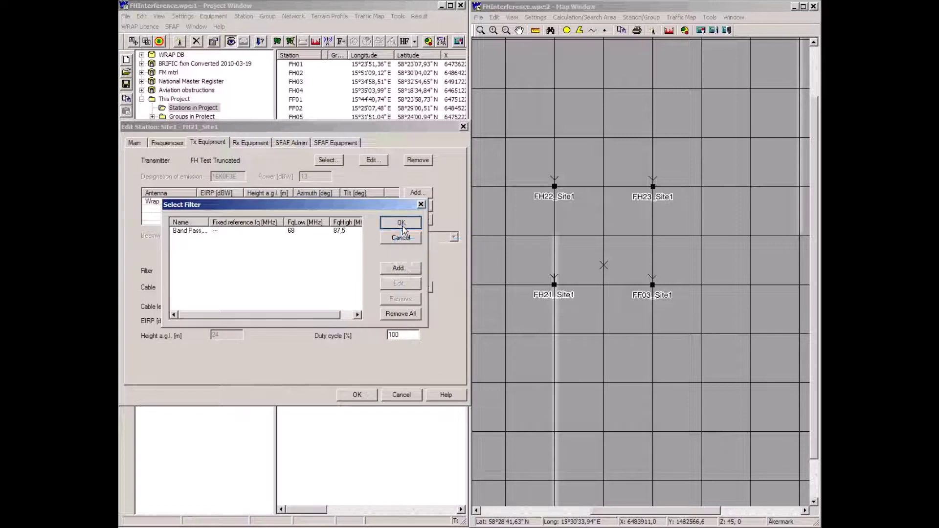
Save FH21_Site1 and add the Band Pass, 70 MHz filter from WRAP DB to interferer FH23_Site1's transmitter equipment
left_click(356, 396)
double_click(182, 313)
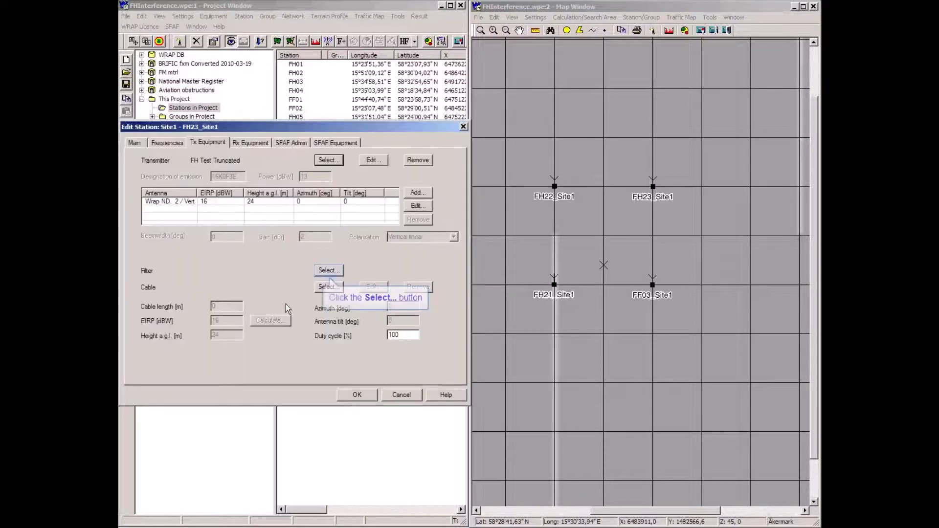
left_click(328, 271)
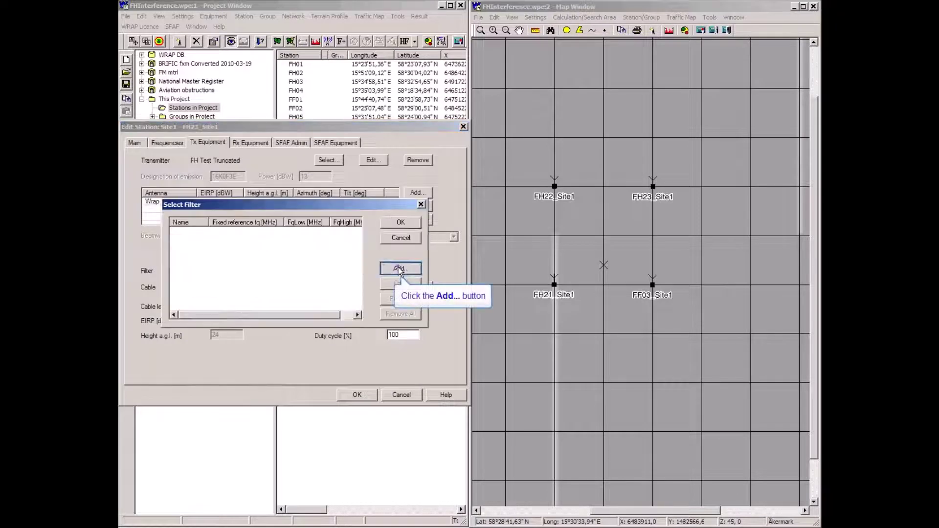
left_click(398, 267)
double_click(200, 237)
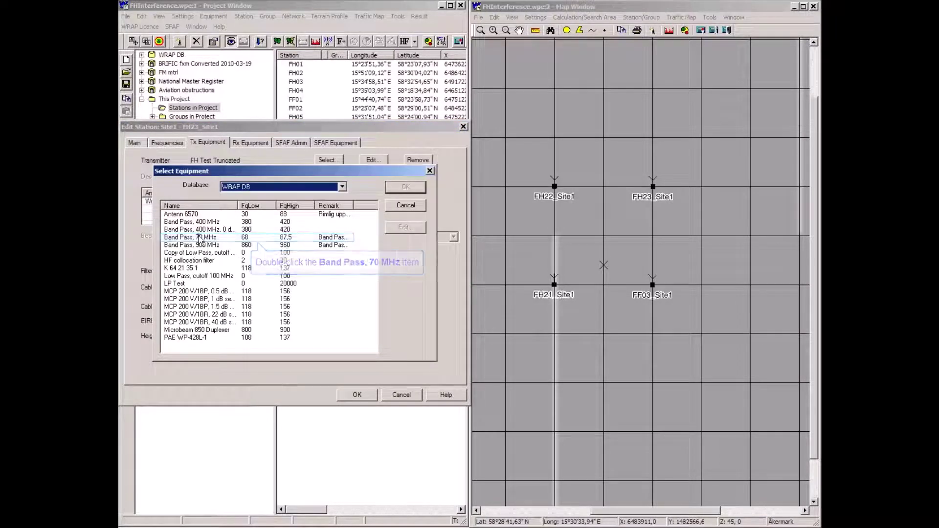
left_click(391, 223)
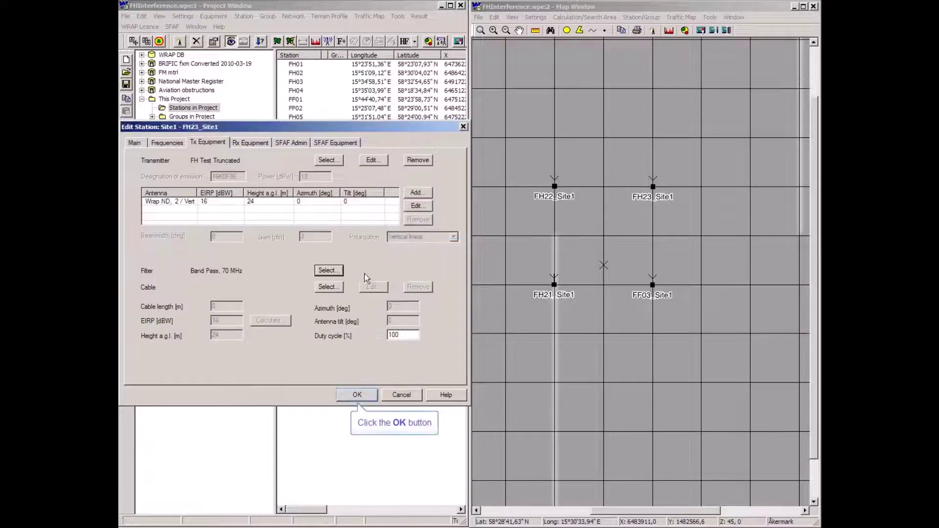
left_click(357, 395)
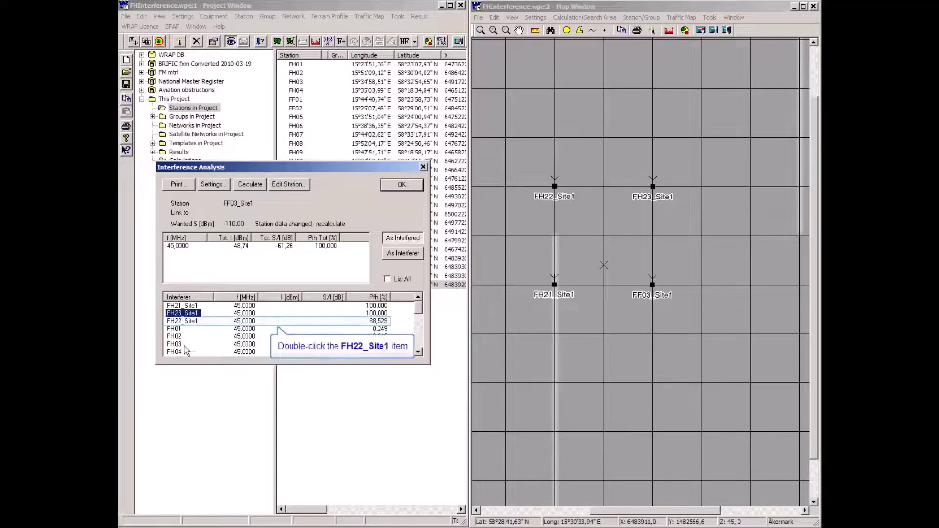
Add the Band Pass, 70 MHz filter from WRAP DB to interferer FH22_Site1's transmitter equipment
double_click(181, 324)
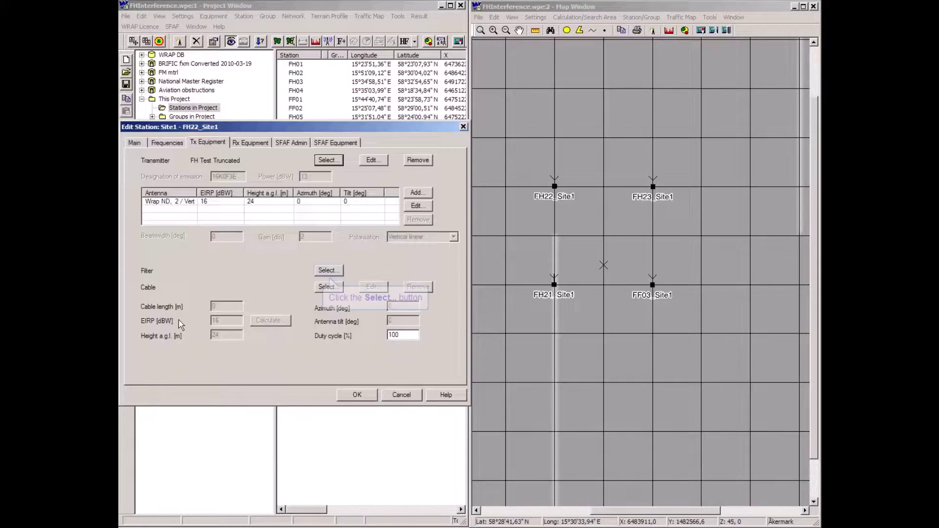
left_click(329, 269)
left_click(399, 269)
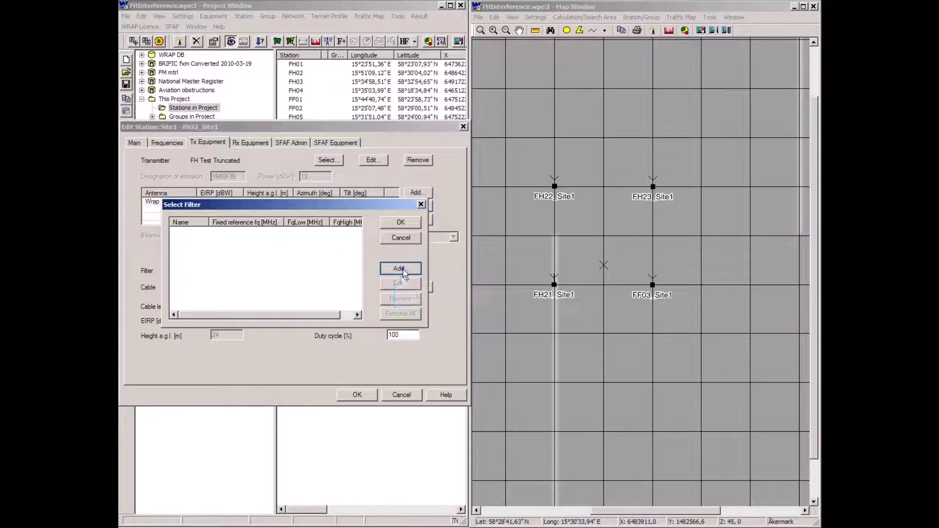
double_click(195, 237)
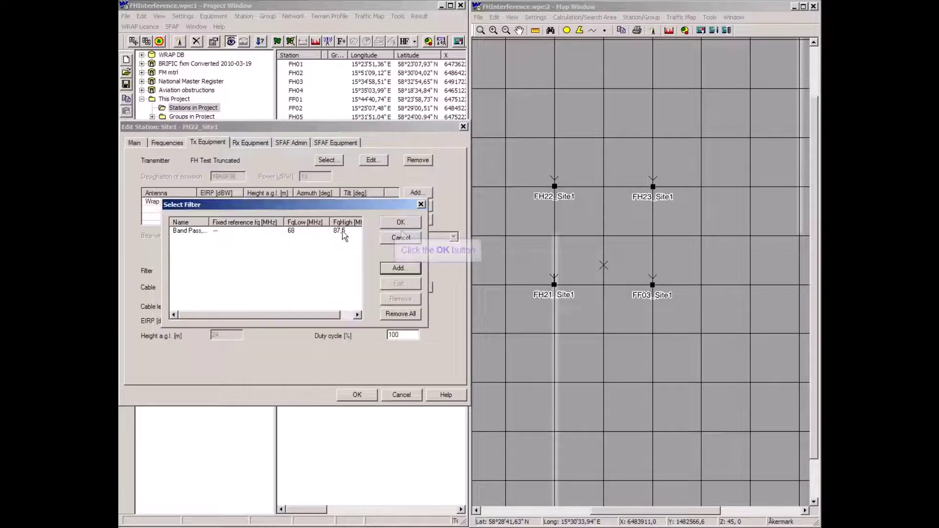
left_click(389, 223)
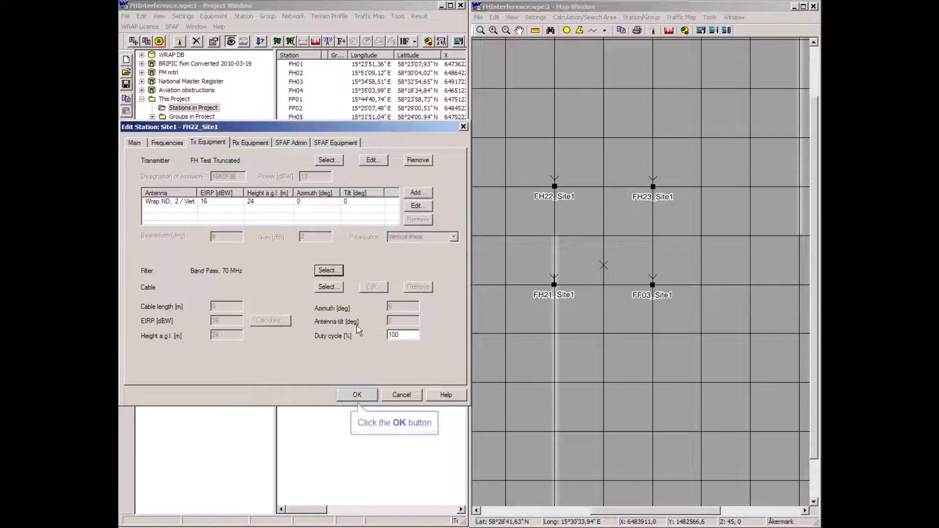
left_click(356, 394)
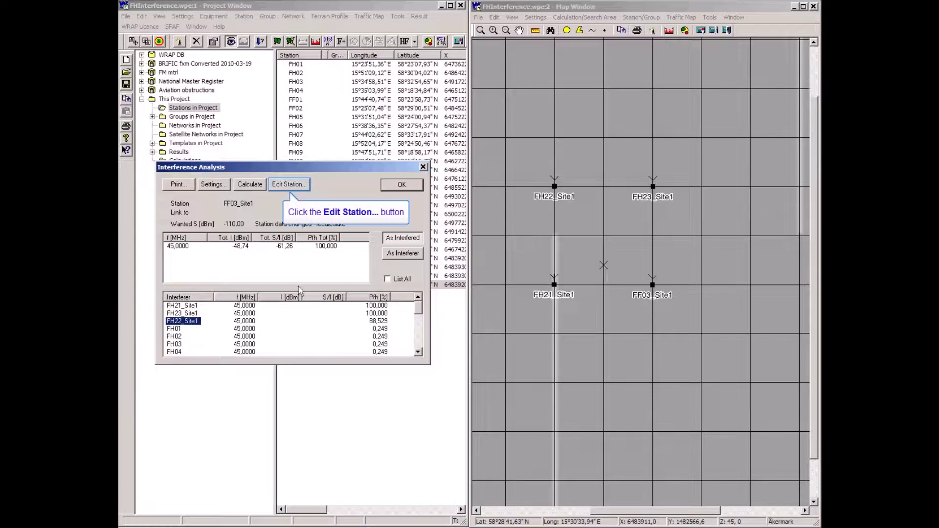
Edit the analysed station FF03_Site1 and add the Band Pass, 70 MHz filter to its transmitter equipment
left_click(294, 186)
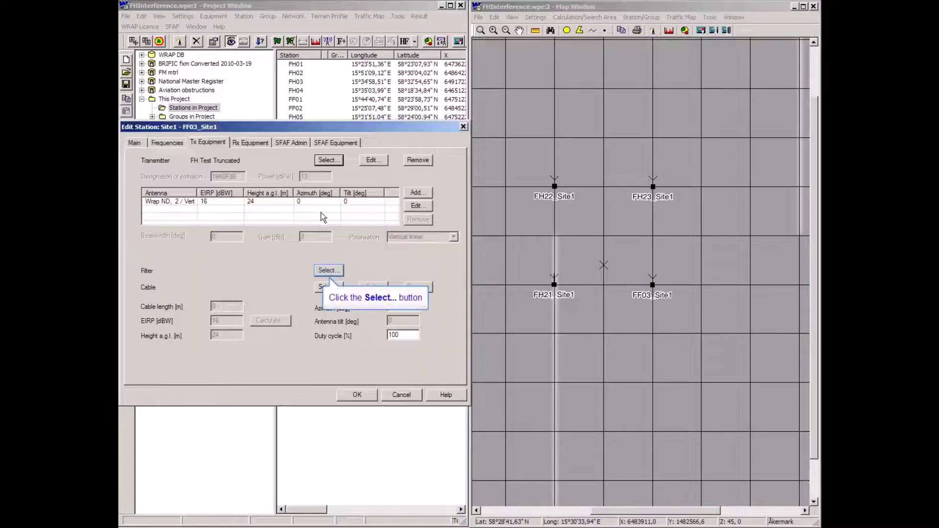
left_click(328, 272)
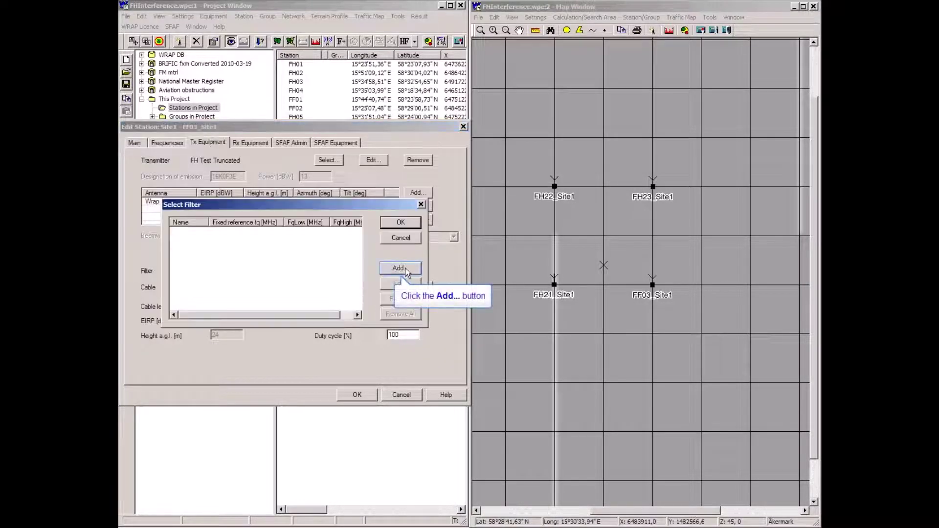
left_click(402, 271)
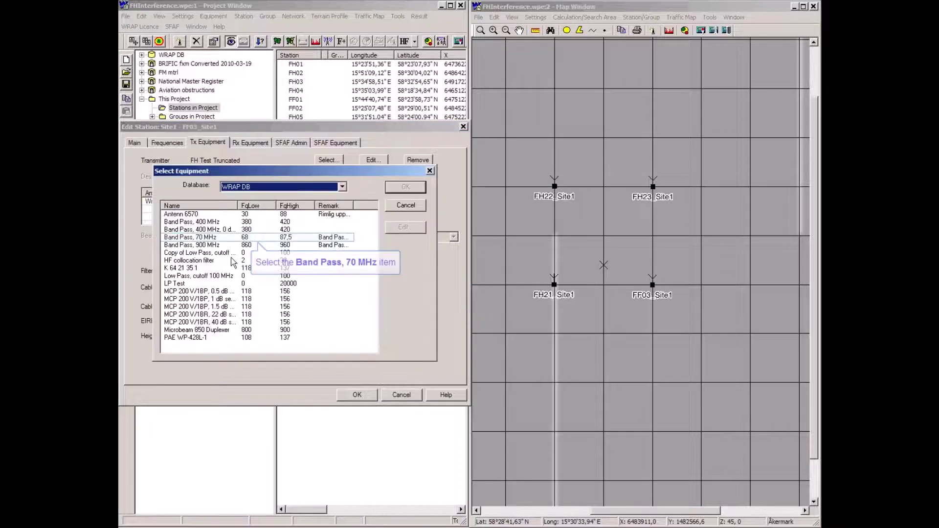
left_click(195, 237)
left_click(409, 189)
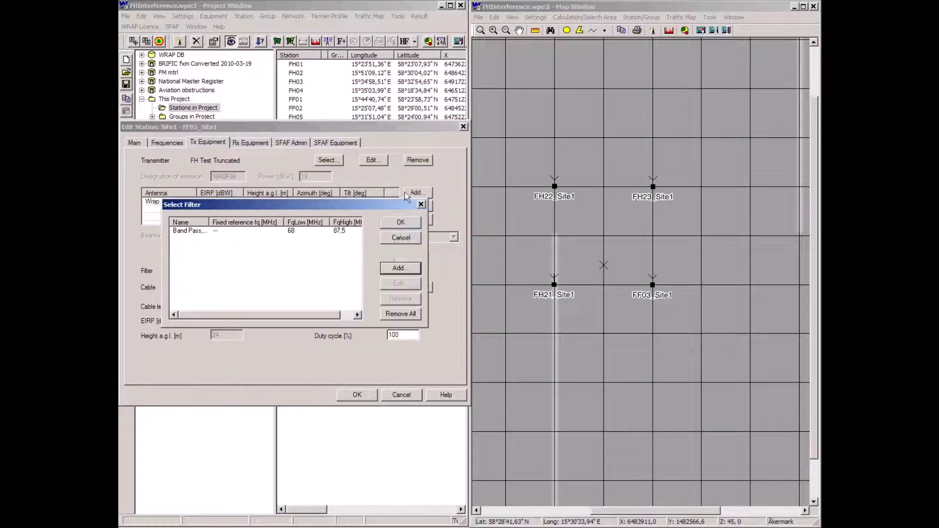
left_click(402, 220)
left_click(359, 397)
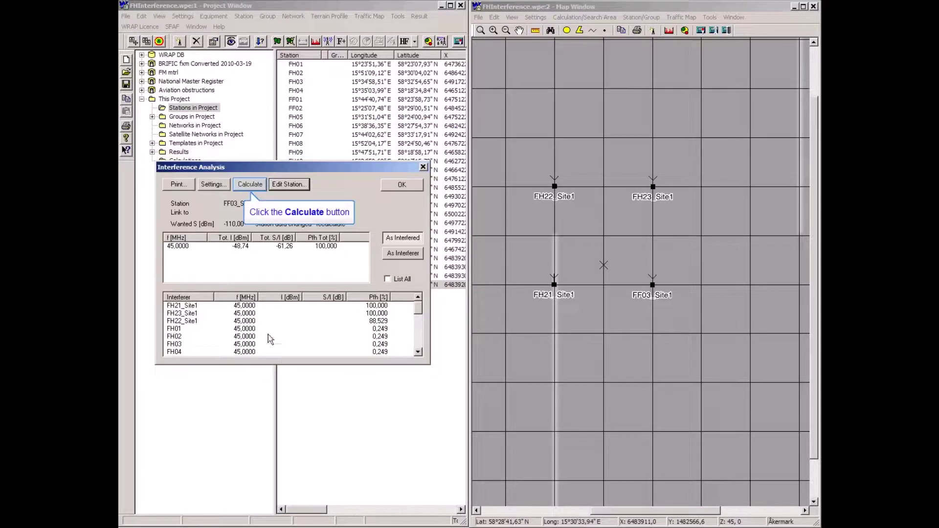
Recalculate the Interference Analysis for FF03_Site1, list the interferers on 45 MHz and sort them by Pfh
left_click(247, 187)
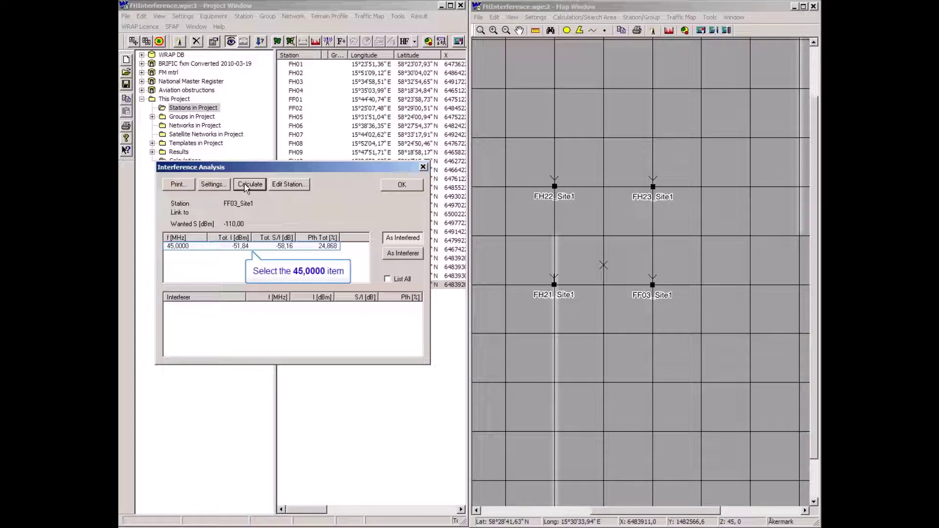
left_click(180, 246)
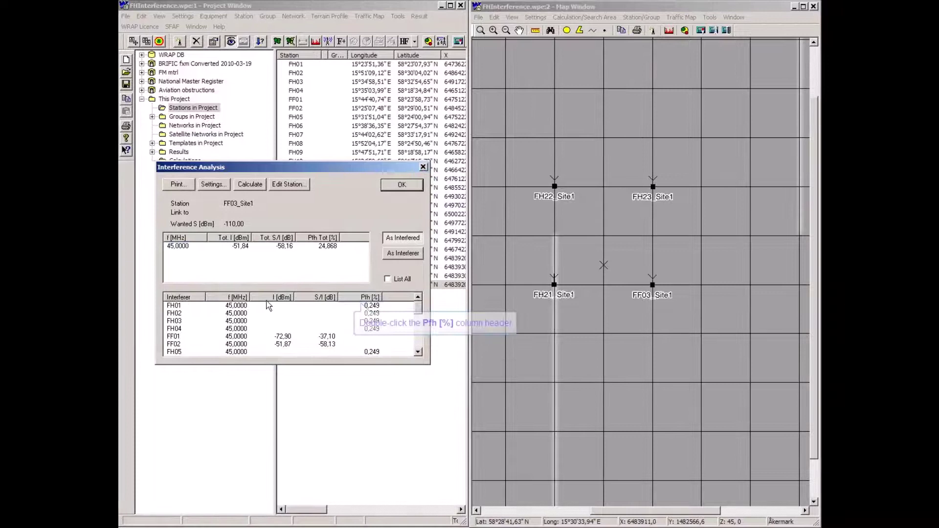
double_click(351, 299)
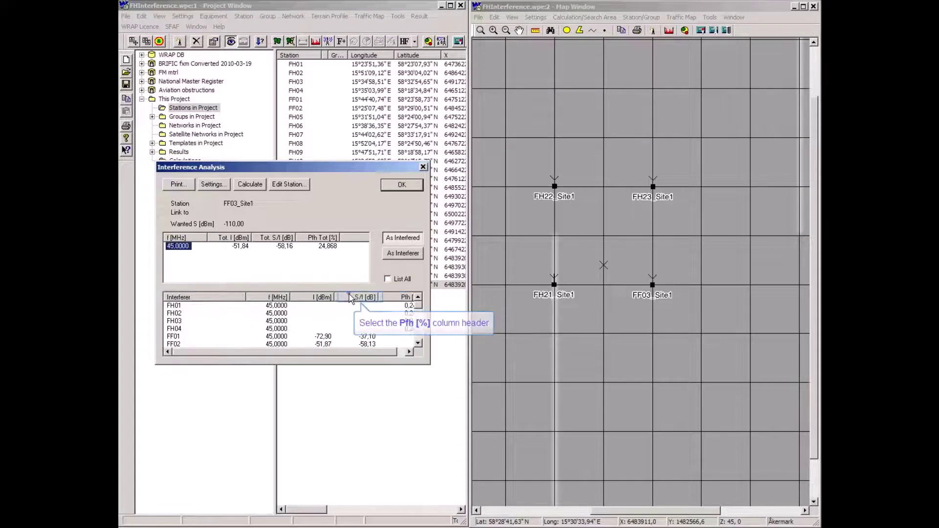
left_click(351, 299)
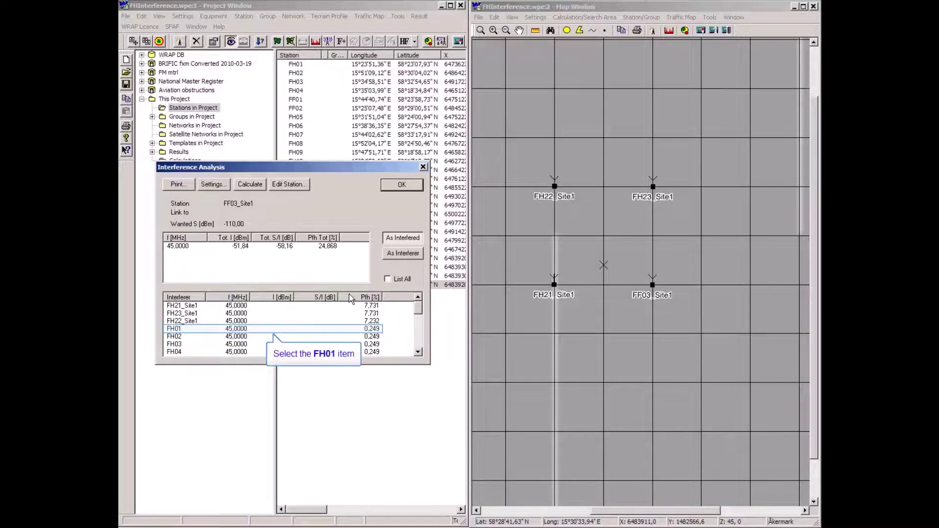
Review the sorted interferers from FH03 down to FF01 and FF02, and close the Interference Analysis
left_click(174, 344)
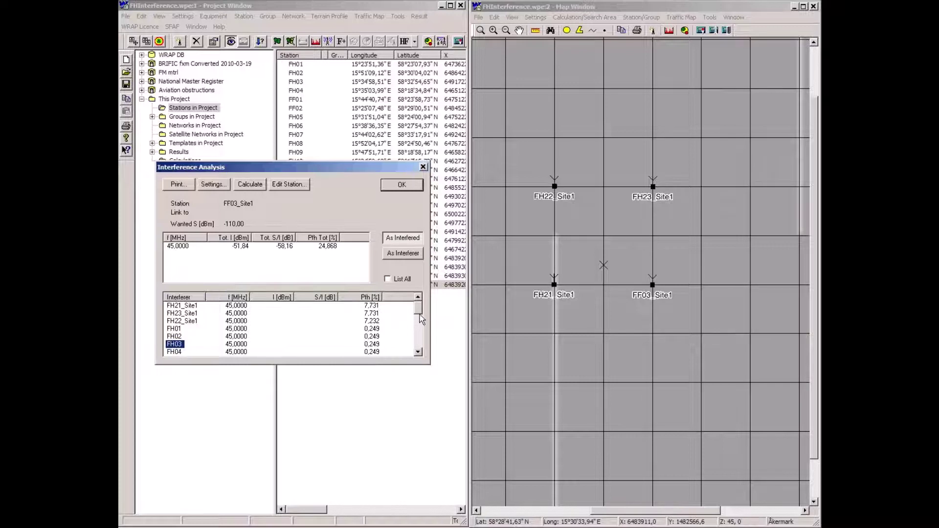
left_click_drag(419, 313, 354, 363)
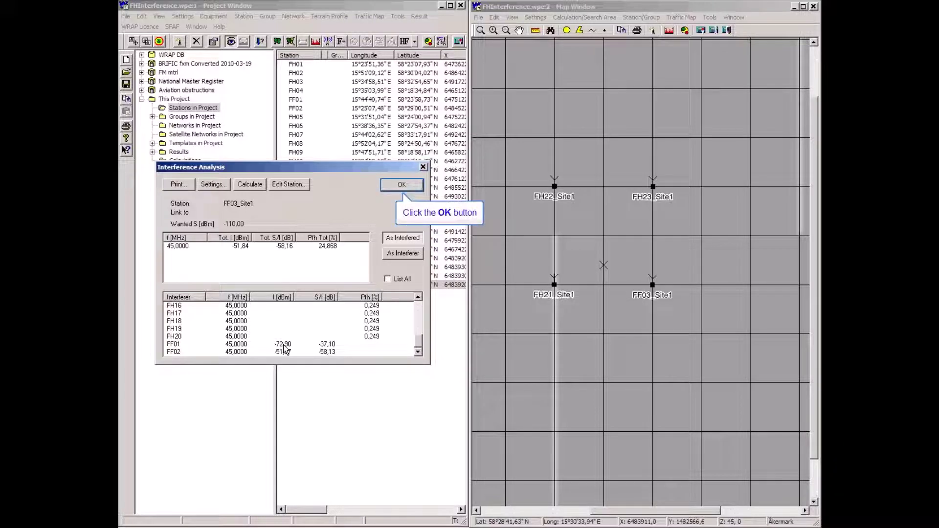
left_click(395, 189)
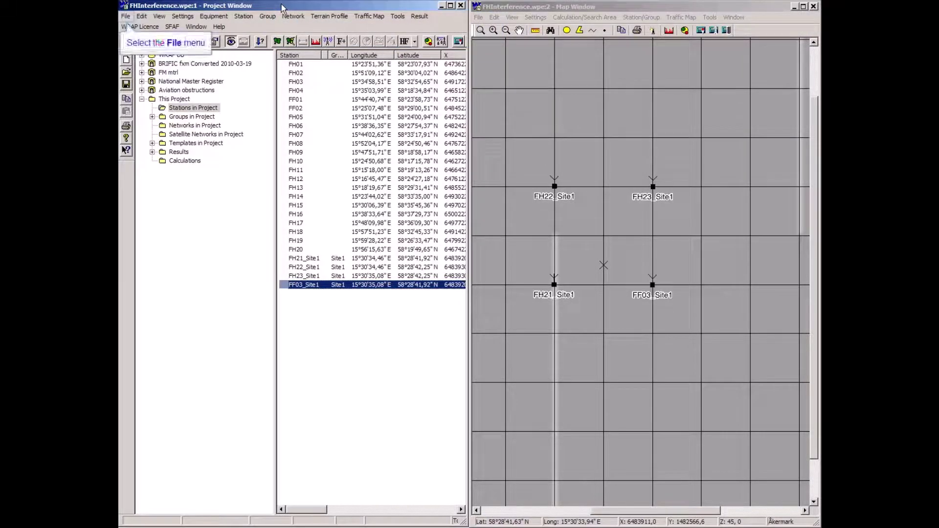
Open the recent project EMIDemo.wpr and close the FHInterference project
left_click(123, 17)
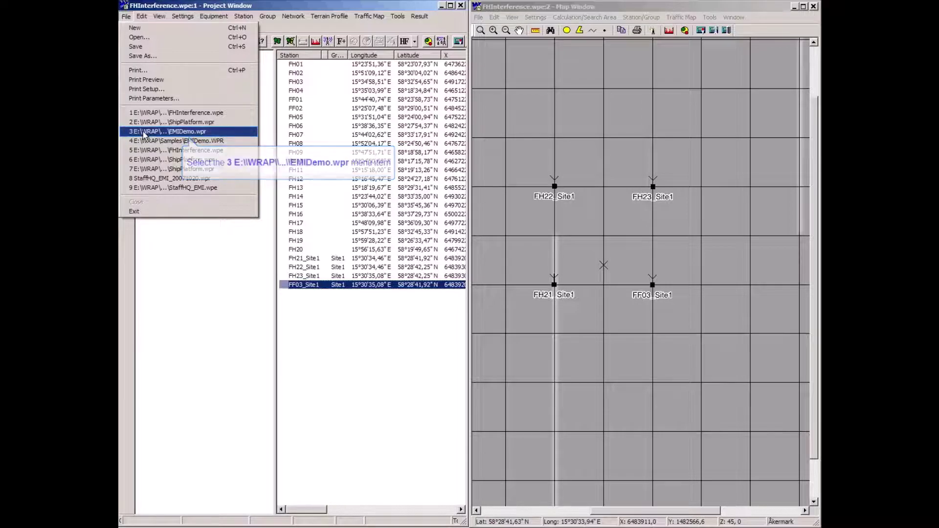
left_click(144, 132)
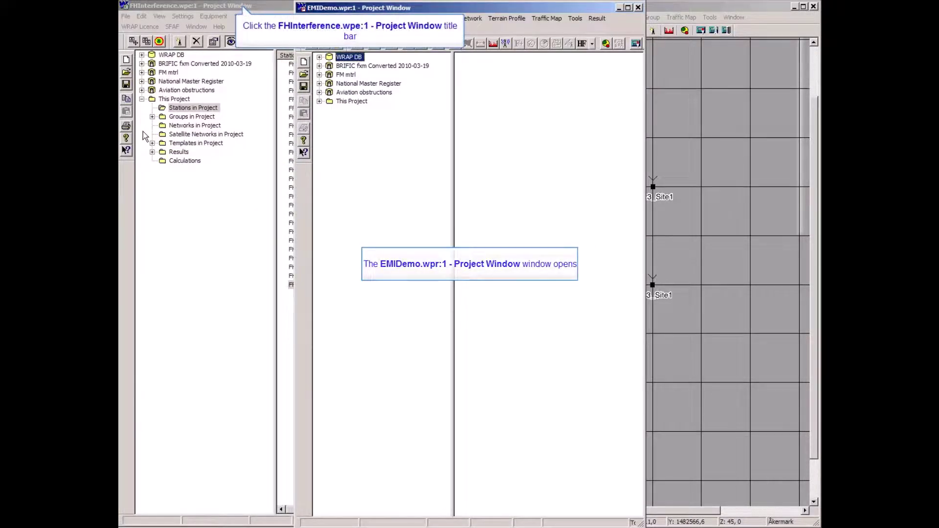
left_click(244, 6)
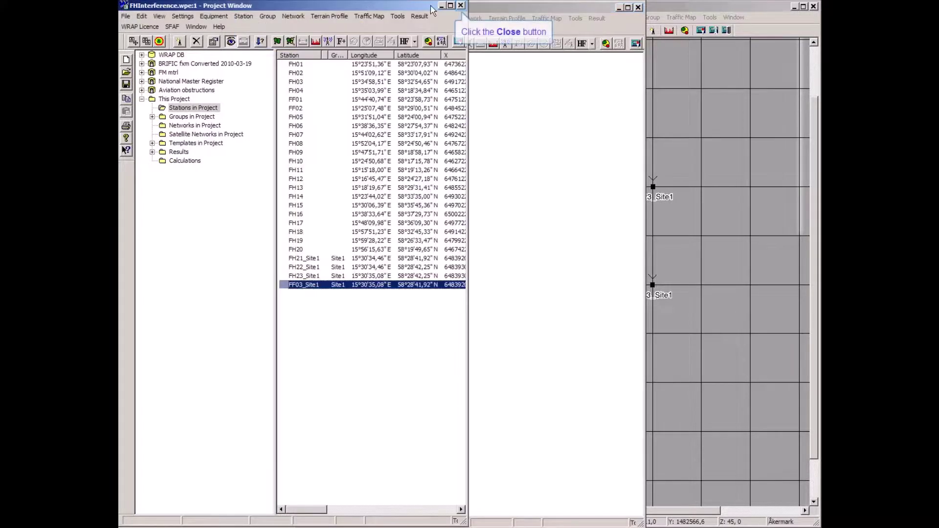
left_click(460, 6)
left_click(470, 284)
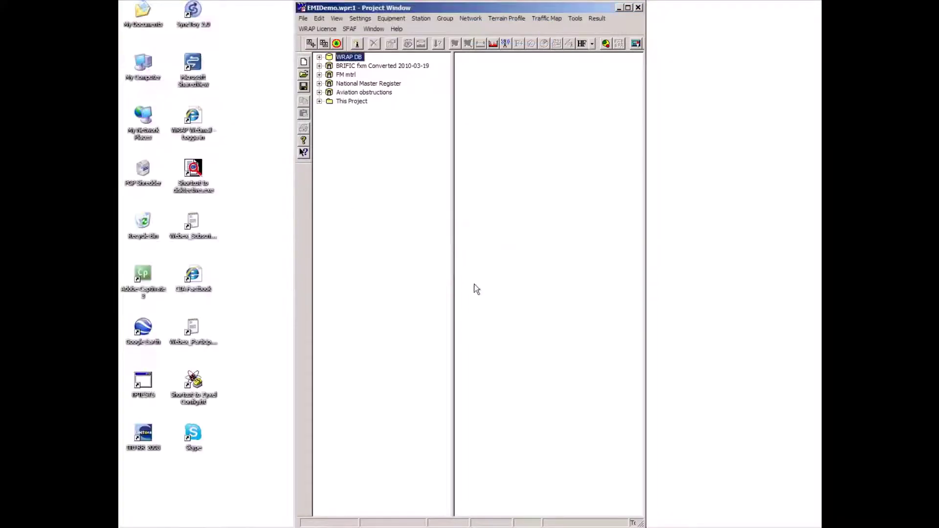
Arrange the EMIDemo project window and map window side by side, with the EMI test stations centred in the map
left_click_drag(456, 8, 285, 9)
left_click_drag(535, 12, 671, 8)
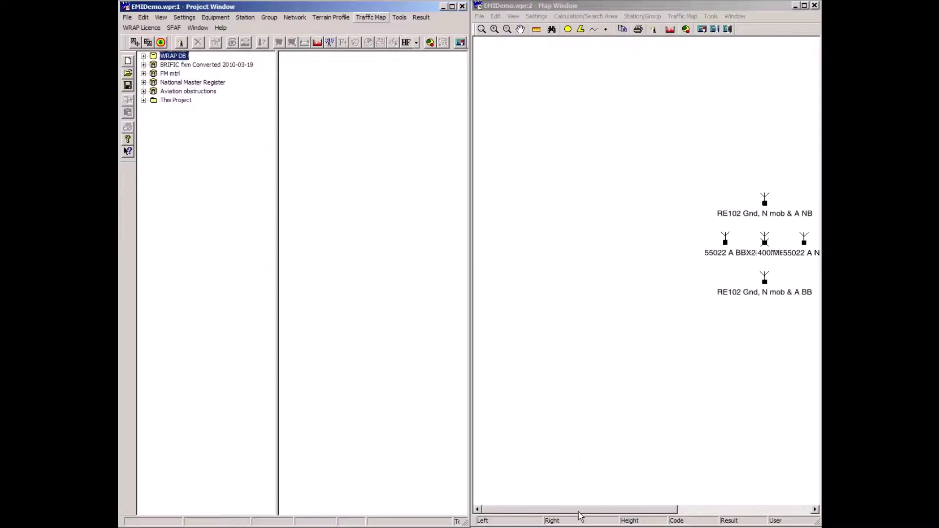
left_click_drag(578, 512, 634, 512)
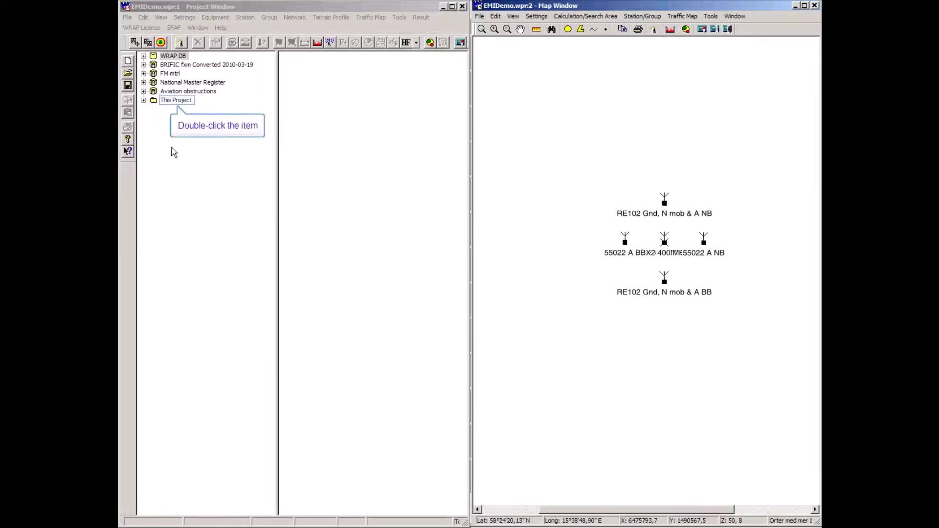
List the stations in the EMIDemo project and view the main data of station RE102 Gnd, N mob & A NB
double_click(171, 100)
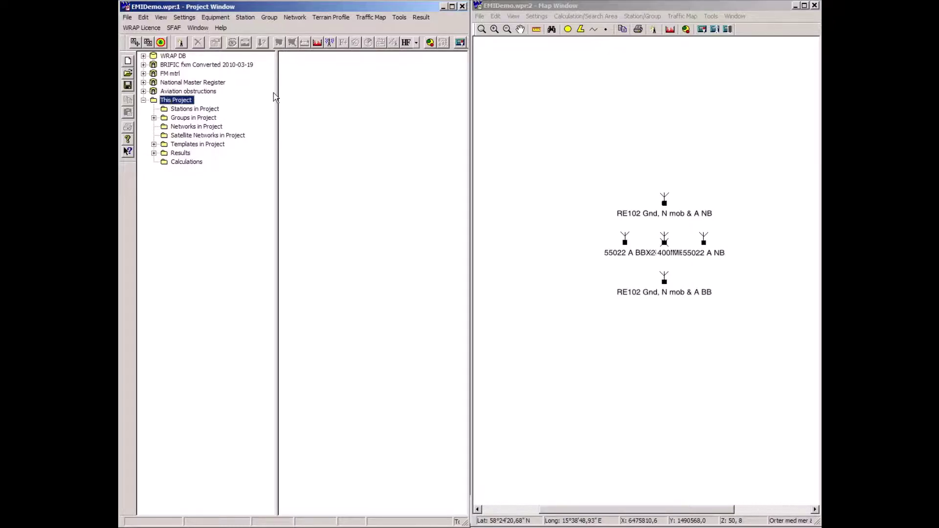
key("Down")
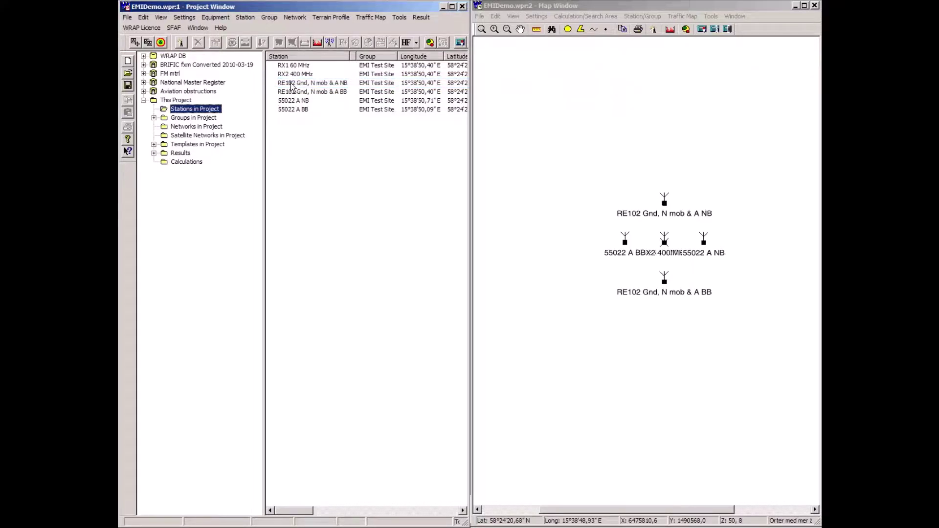
double_click(292, 86)
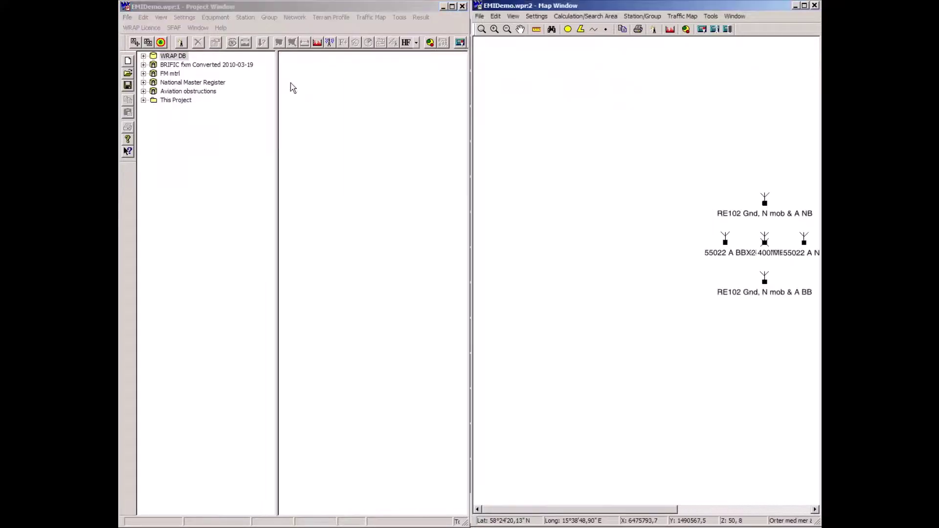
left_click(136, 144)
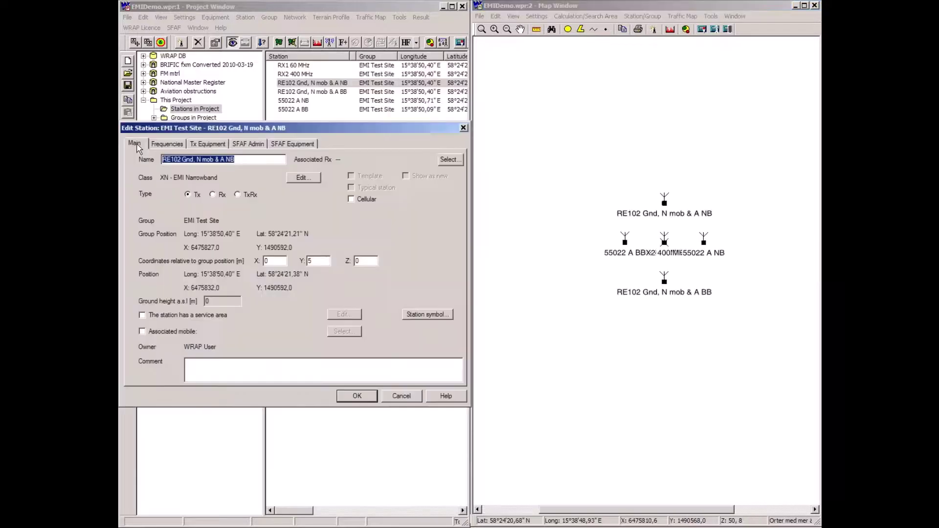
Examine the station's transmitter equipment and open the main data of its RE102 Ground, Navy Mobile&Army, NB transmitter
left_click(208, 143)
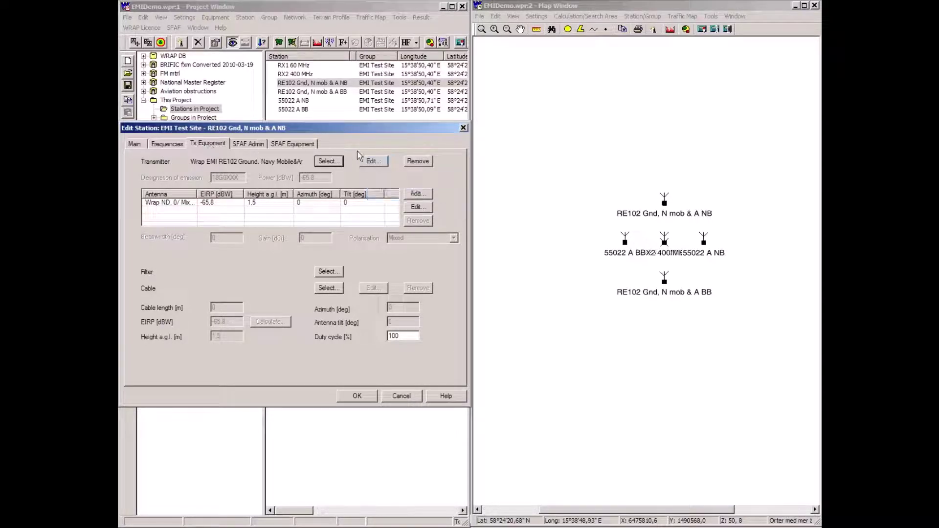
left_click(373, 163)
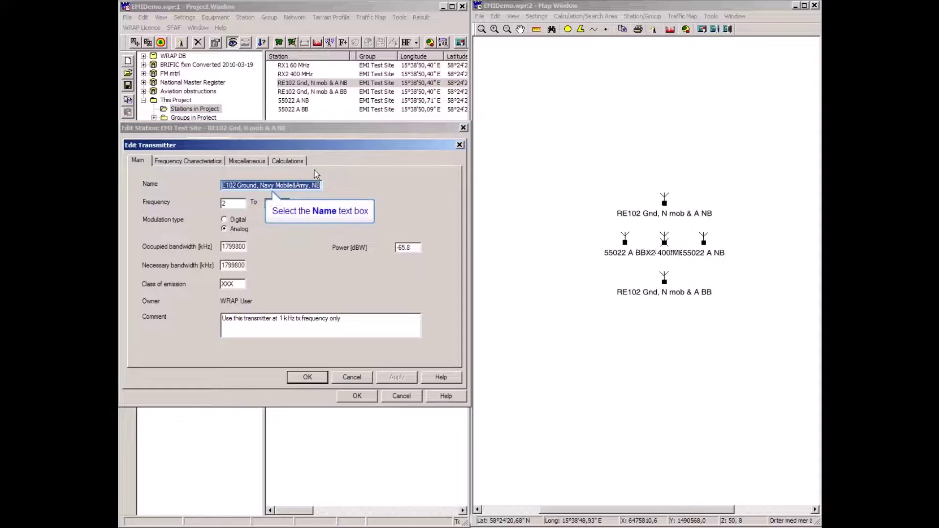
left_click(303, 187)
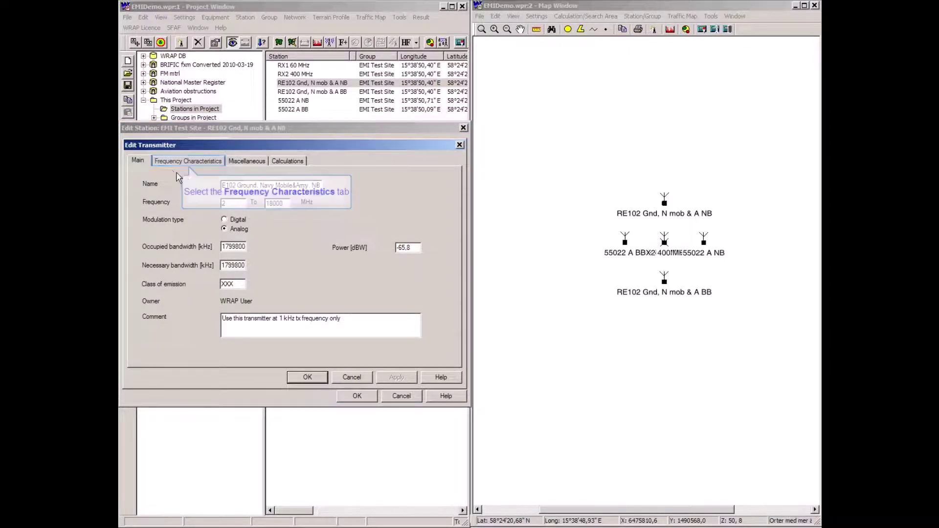
Examine the RE102 narrowband transmitter's frequency characteristics, and close the transmitter and station without saving changes
left_click(167, 163)
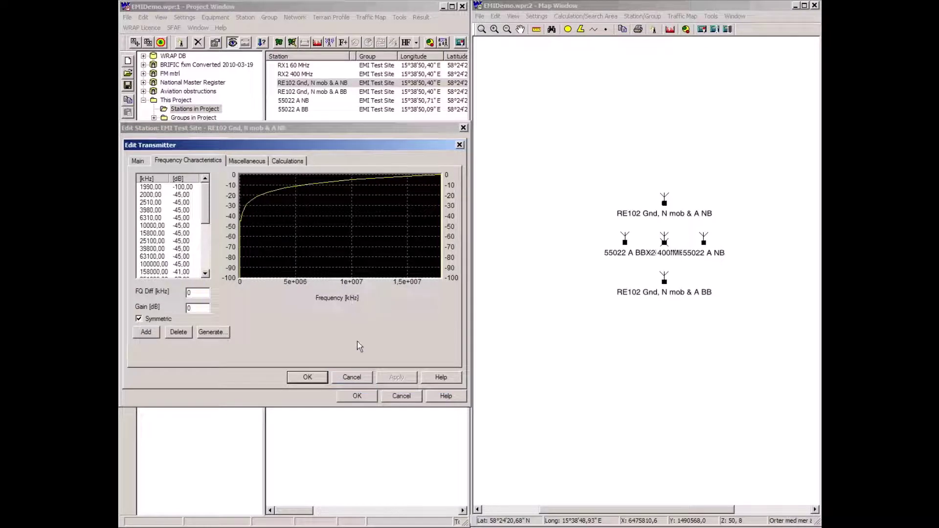
left_click(352, 377)
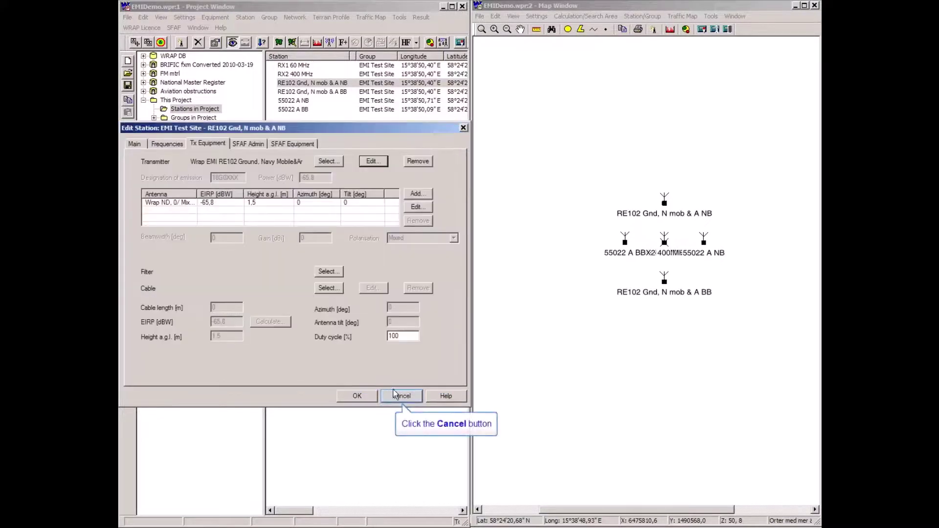
left_click(396, 394)
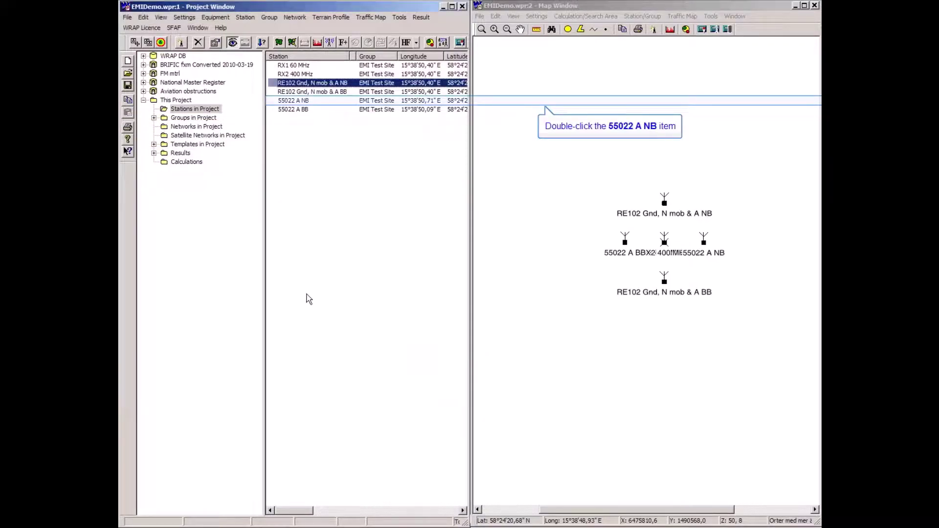
Open station 55022 A NB, examine its transmitter's frequency characteristics, and close both without saving changes
double_click(292, 102)
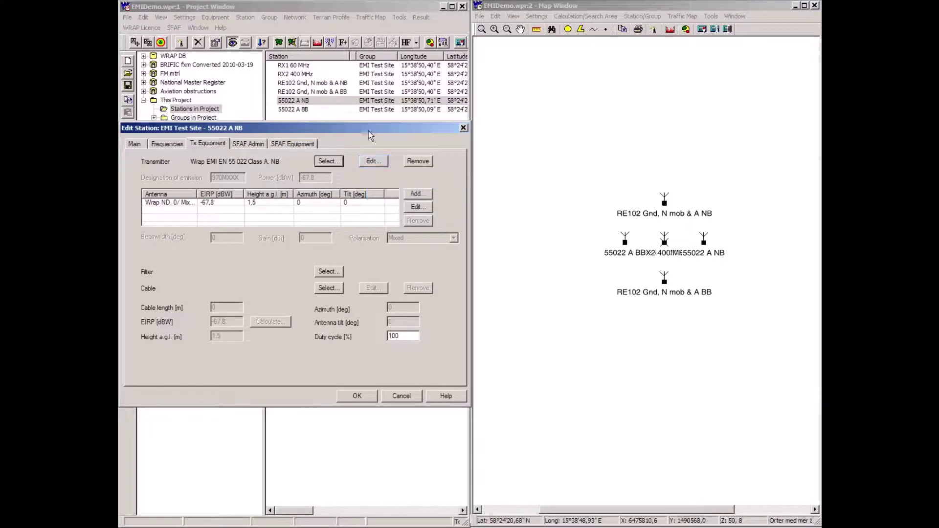
left_click(373, 161)
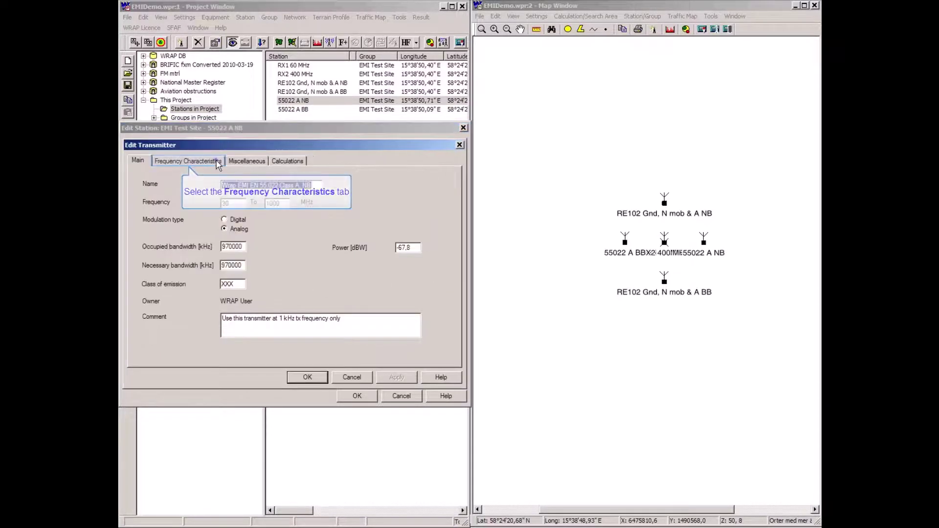
left_click(216, 161)
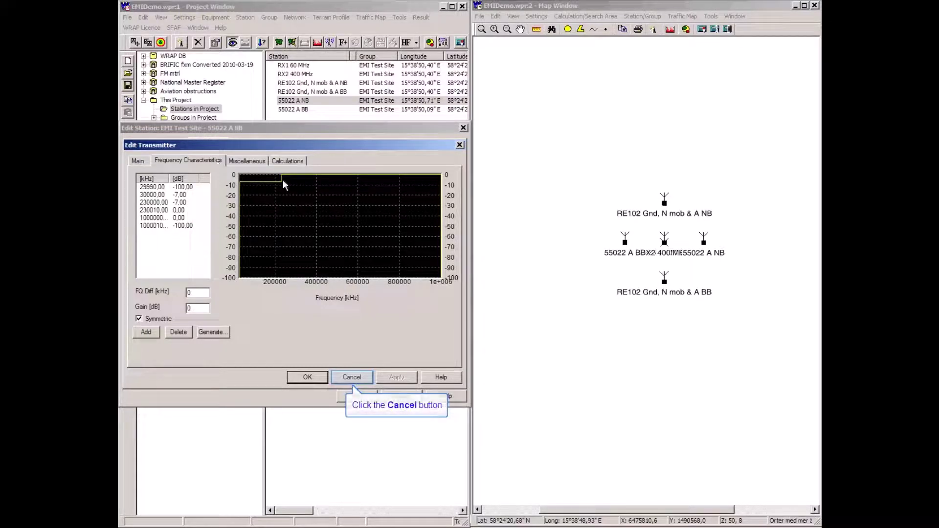
left_click(347, 377)
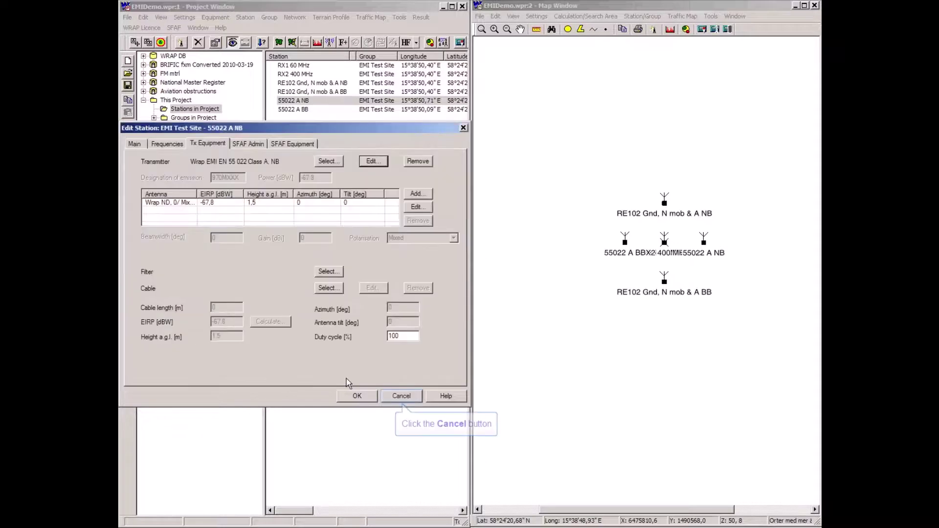
left_click(398, 396)
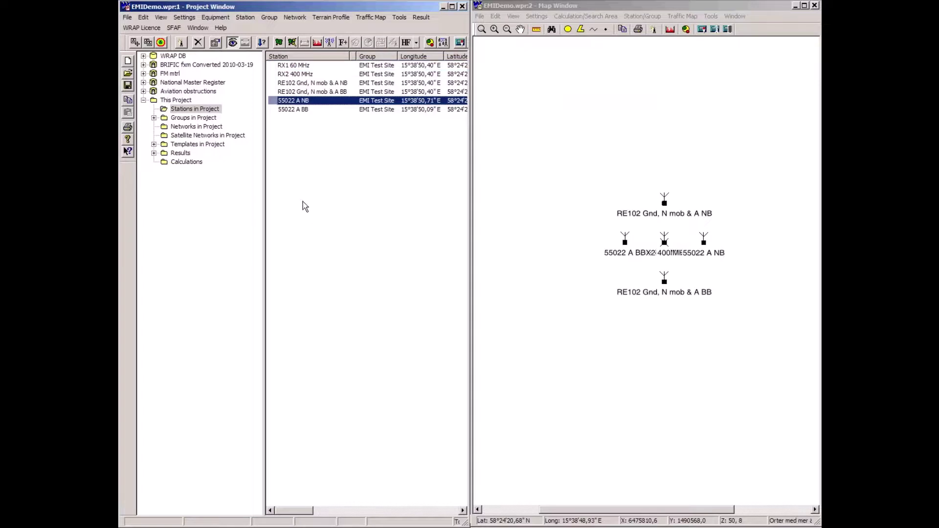
Calculate the collocation interference for stations RX1 60 MHz and RX2 400 MHz
left_click(297, 66)
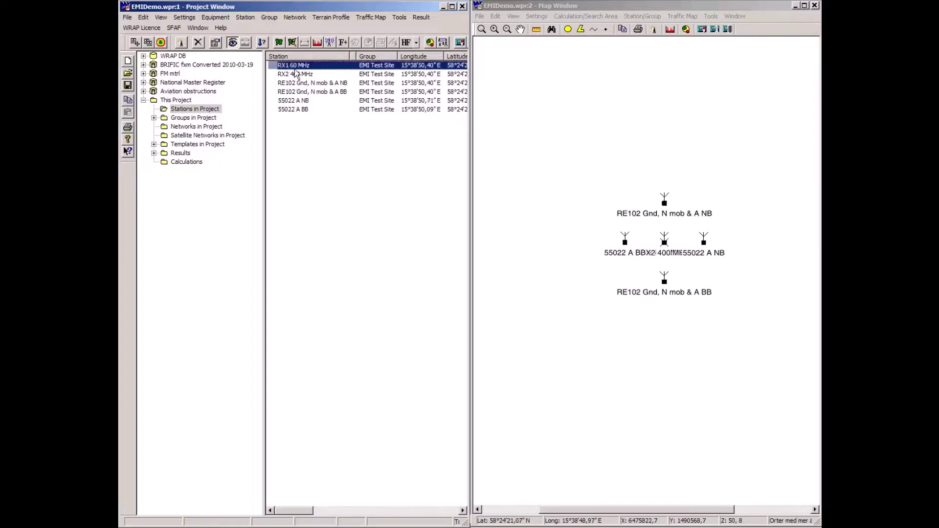
left_click(295, 74, "ctrl")
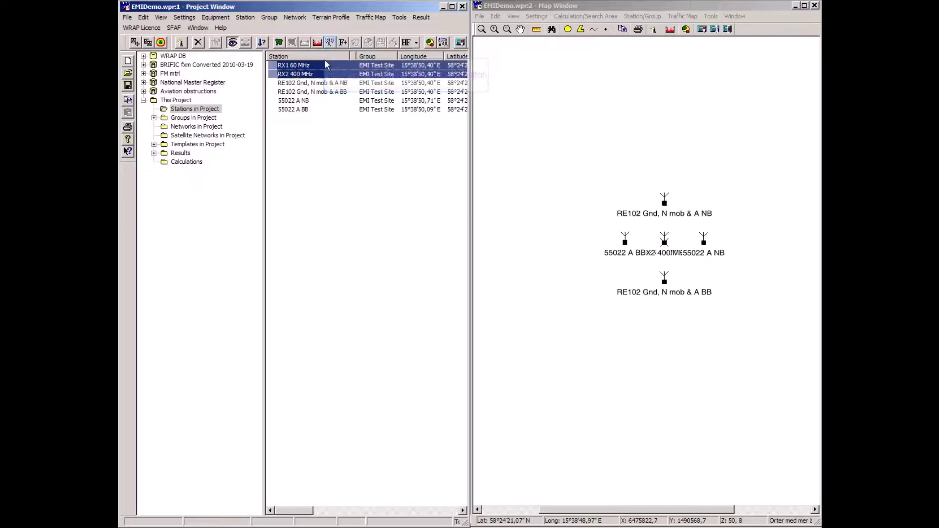
left_click(331, 43)
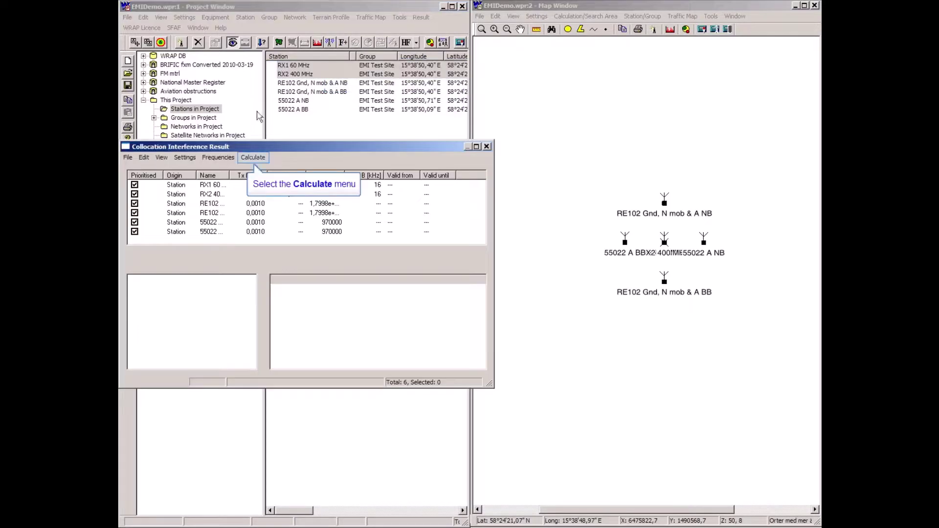
left_click(253, 158)
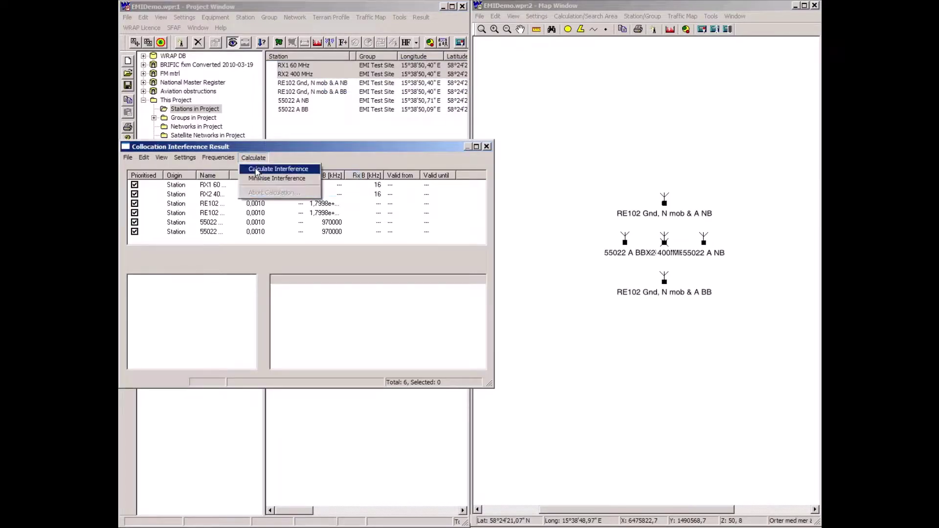
left_click(256, 169)
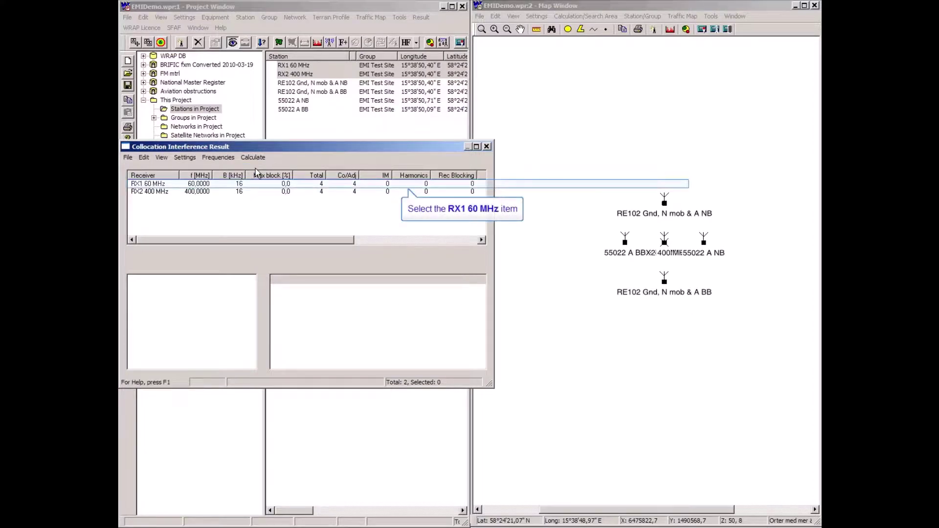
List the co/adjacent channel interferers of receiver RX1 60 MHz, with full transmitter names and the margins in view
left_click(146, 183)
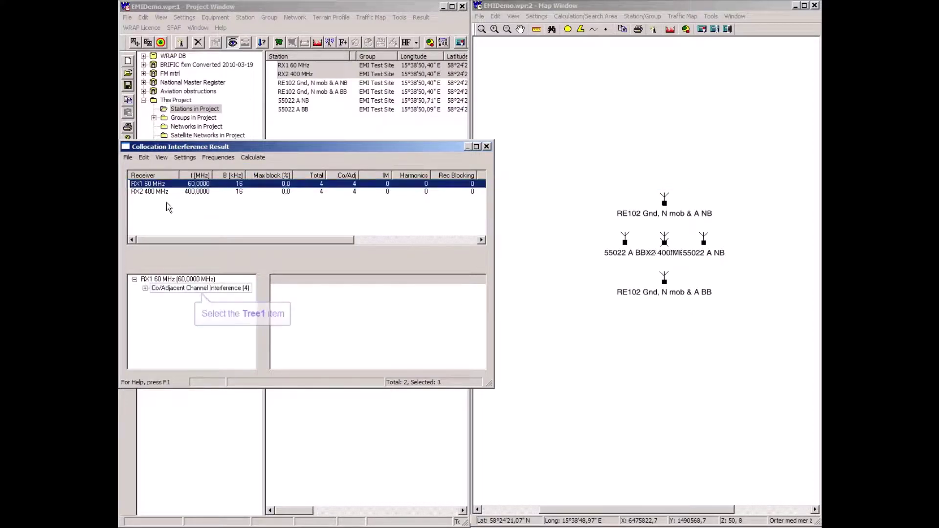
left_click(181, 289)
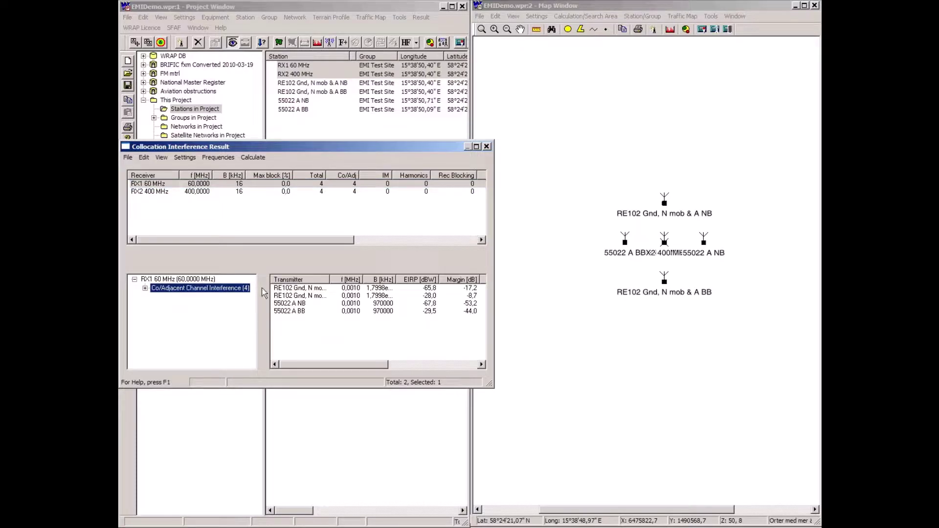
left_click_drag(329, 280, 357, 279)
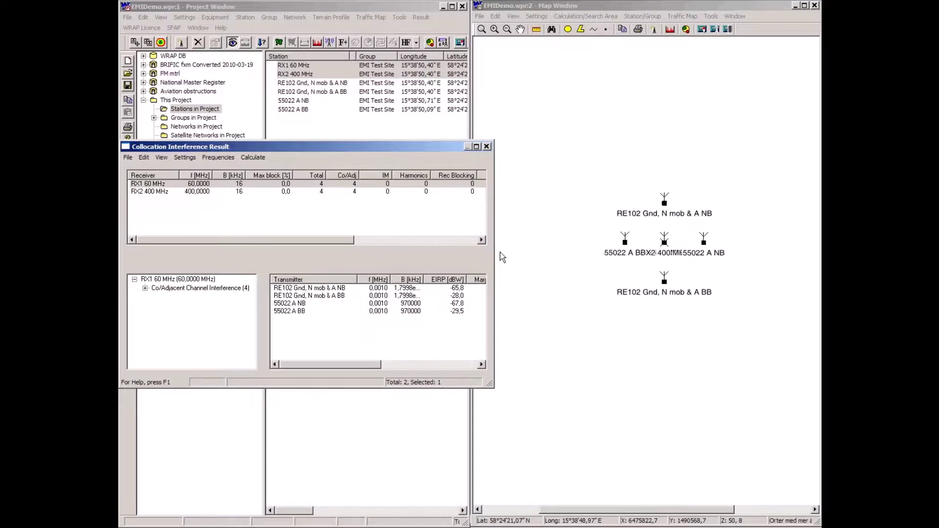
left_click_drag(494, 258, 544, 261)
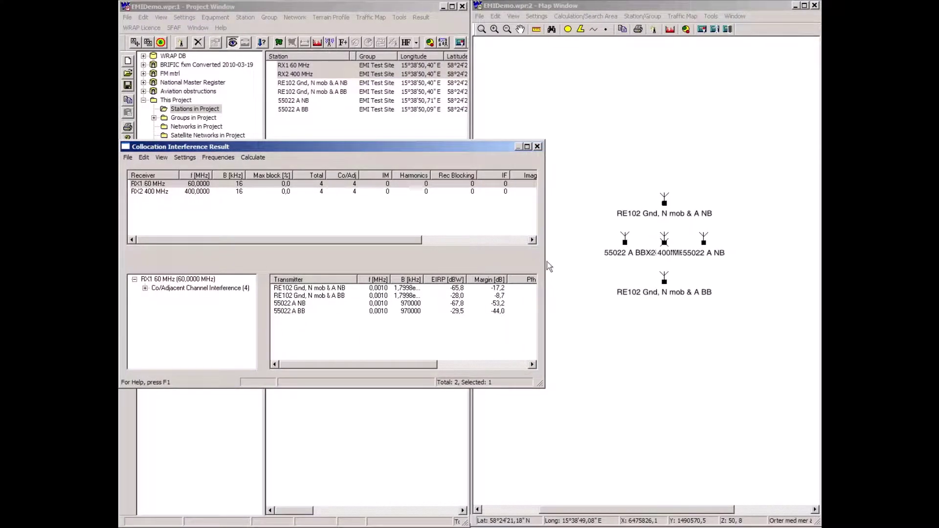
left_click_drag(544, 267, 551, 267)
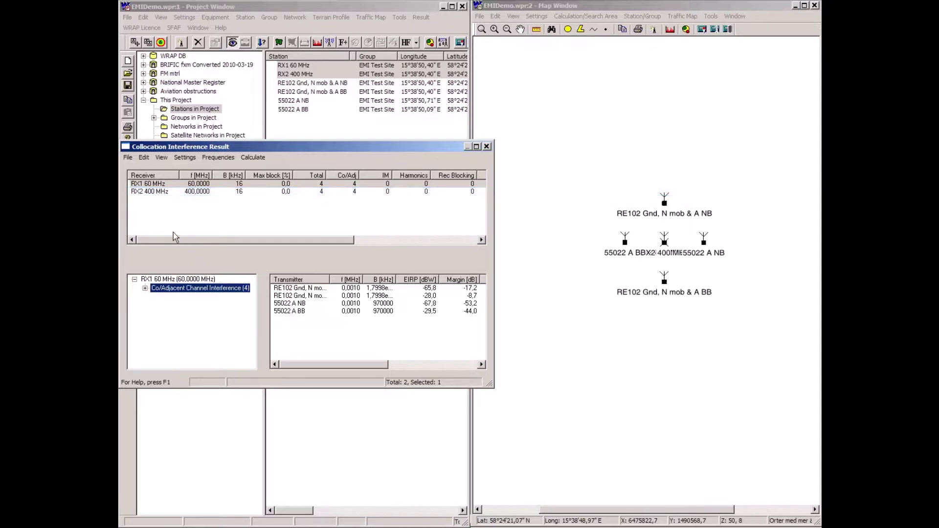
List the co/adjacent channel interferers of receiver RX2 400 MHz, with full transmitter names in view
left_click(162, 192)
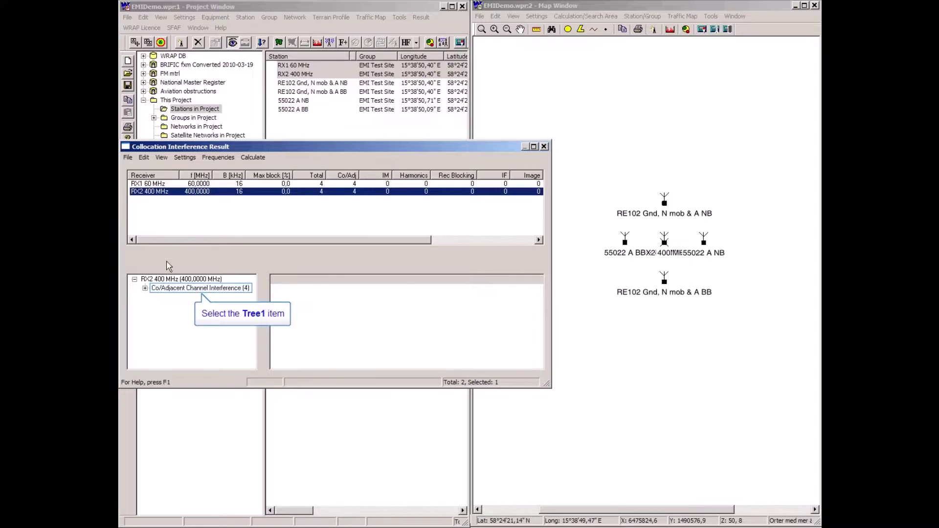
left_click(169, 289)
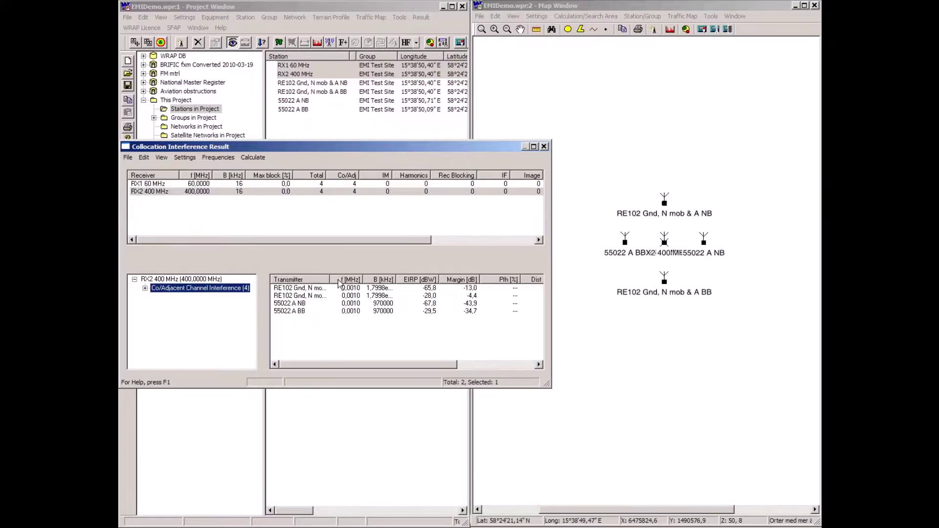
left_click_drag(329, 279, 364, 279)
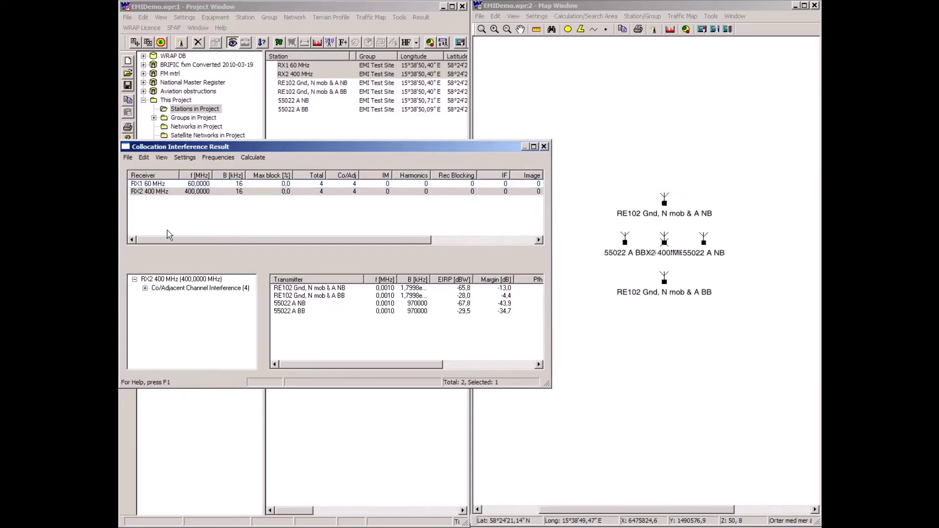
Review the co/adjacent channel interference of receiver RX1 60 MHz again, and close the collocation interference result
left_click(151, 185)
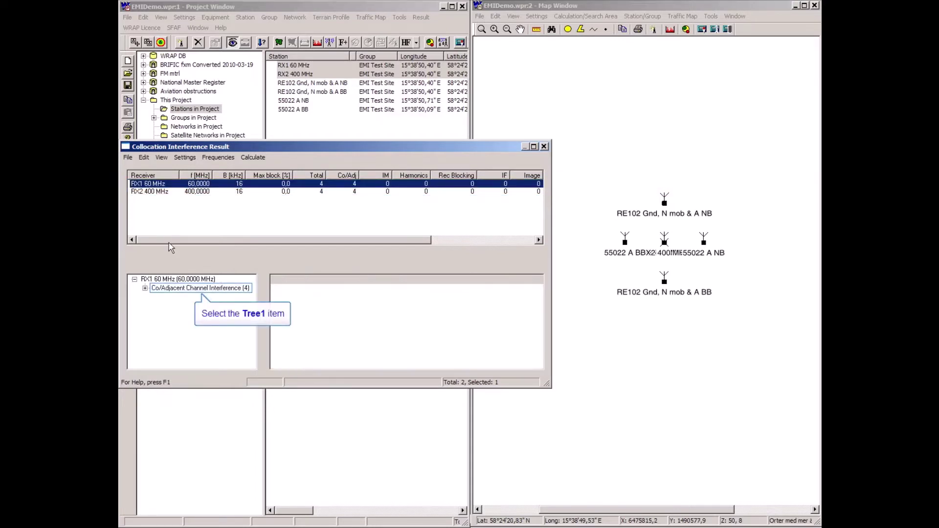
left_click(176, 288)
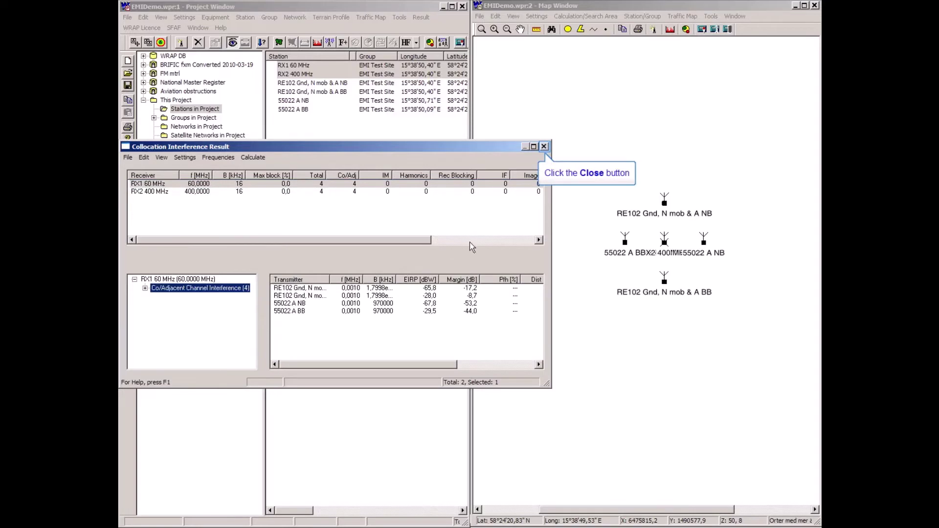
left_click(544, 146)
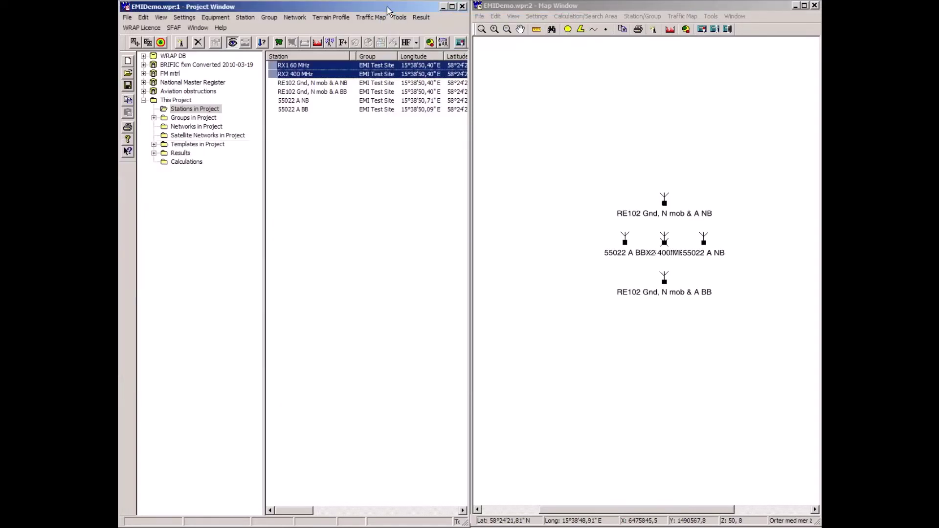